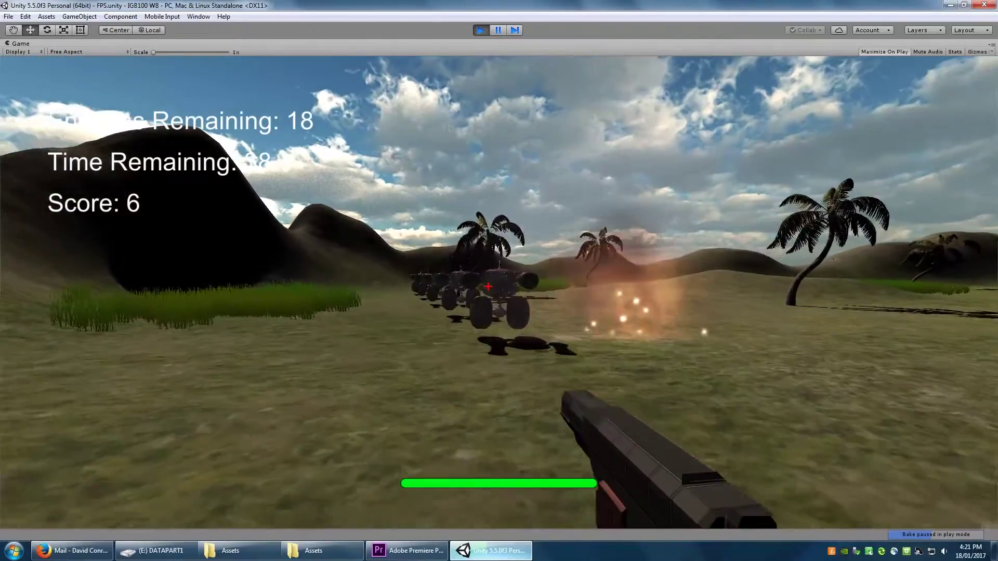
Look over the example terrain with its pond and palm trees in the scene view
{"action": "left_click", "coordinate": [488, 287]}
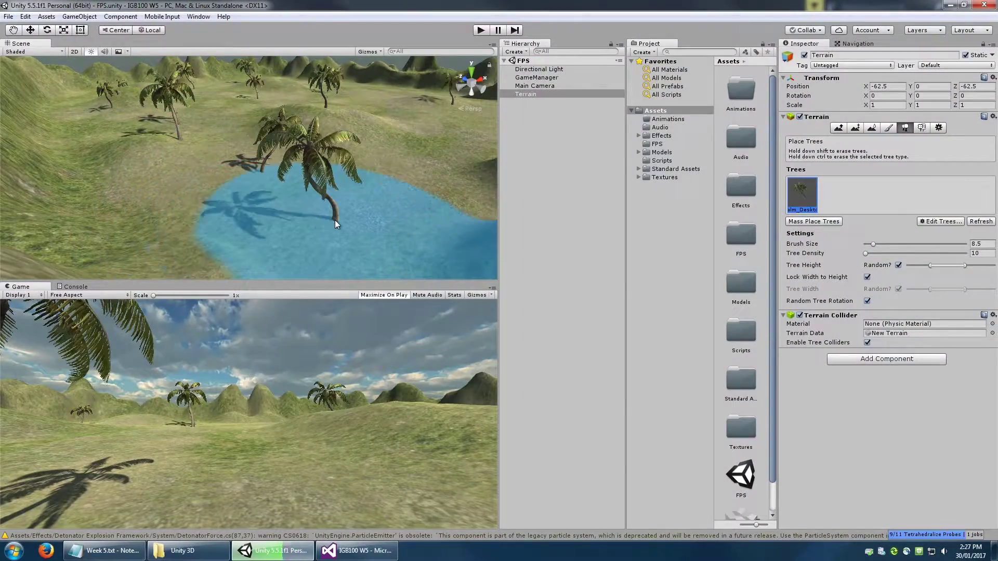
{"action": "scroll", "coordinate": [343, 216], "scroll_direction": "down", "scroll_amount": 5}
{"action": "left_click", "coordinate": [294, 238]}
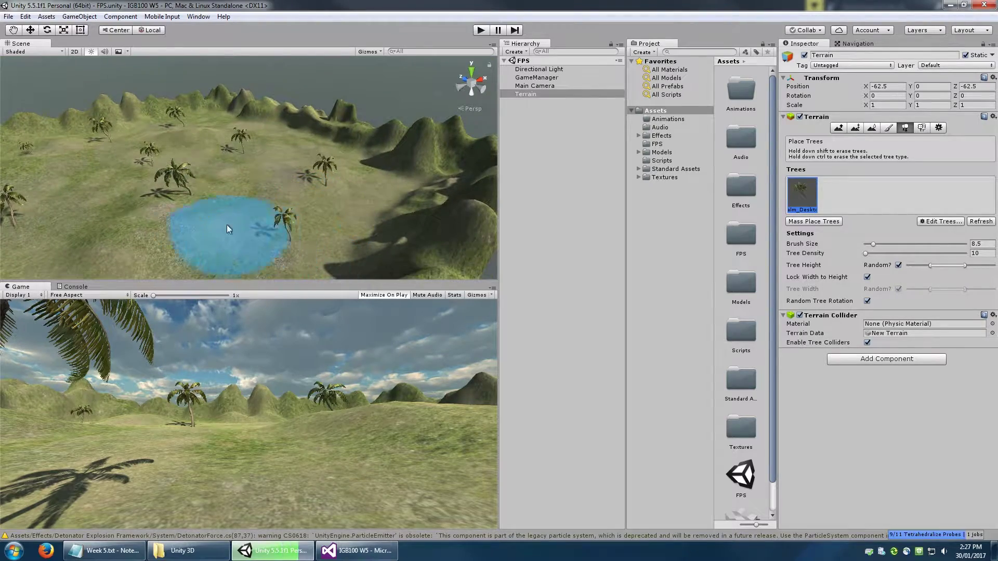
{"action": "right_click_drag", "start_coordinate": [143, 195], "coordinate": [221, 201]}
{"action": "mouse_move", "coordinate": [221, 202]}
{"action": "middle_mouse_down"}
{"action": "mouse_move", "coordinate": [215, 207]}
{"action": "mouse_move", "coordinate": [275, 207]}
{"action": "middle_mouse_up"}
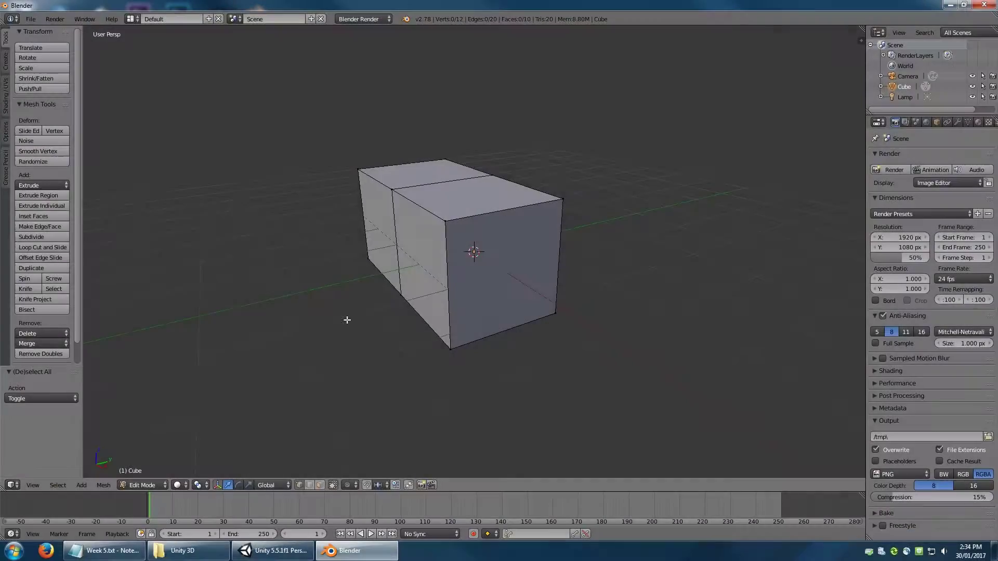
Switch to Blender, select the two top faces of the block and extrude them
{"action": "mouse_move", "coordinate": [345, 319]}
{"action": "middle_mouse_down"}
{"action": "mouse_move", "coordinate": [381, 327]}
{"action": "mouse_move", "coordinate": [424, 314]}
{"action": "middle_mouse_up"}
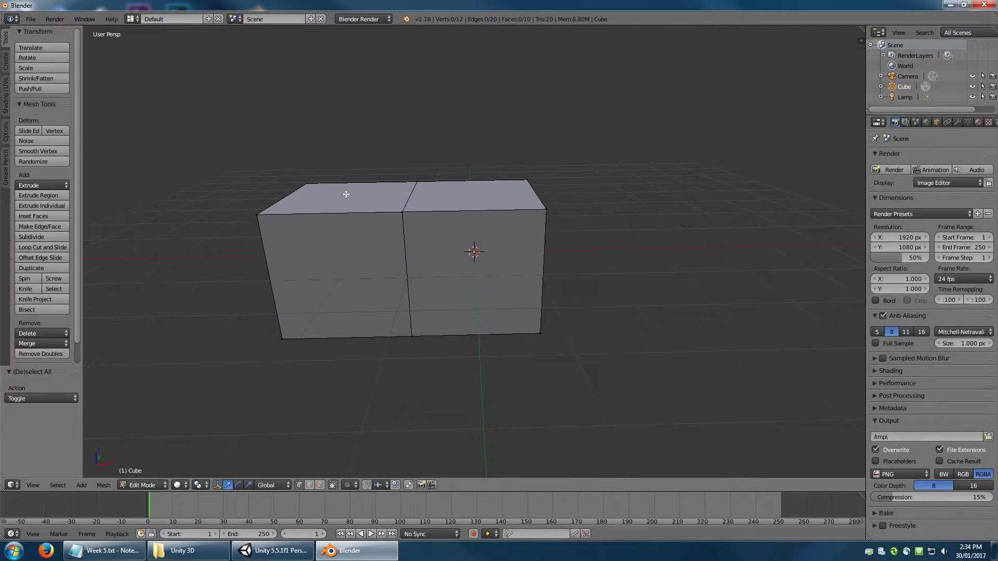
{"action": "mouse_move", "coordinate": [318, 163]}
{"action": "left_mouse_down", "text": "ctrl"}
{"action": "mouse_move", "coordinate": [238, 208]}
{"action": "mouse_move", "coordinate": [273, 225]}
{"action": "mouse_move", "coordinate": [584, 229]}
{"action": "mouse_move", "coordinate": [586, 175]}
{"action": "left_mouse_up", "text": "ctrl"}
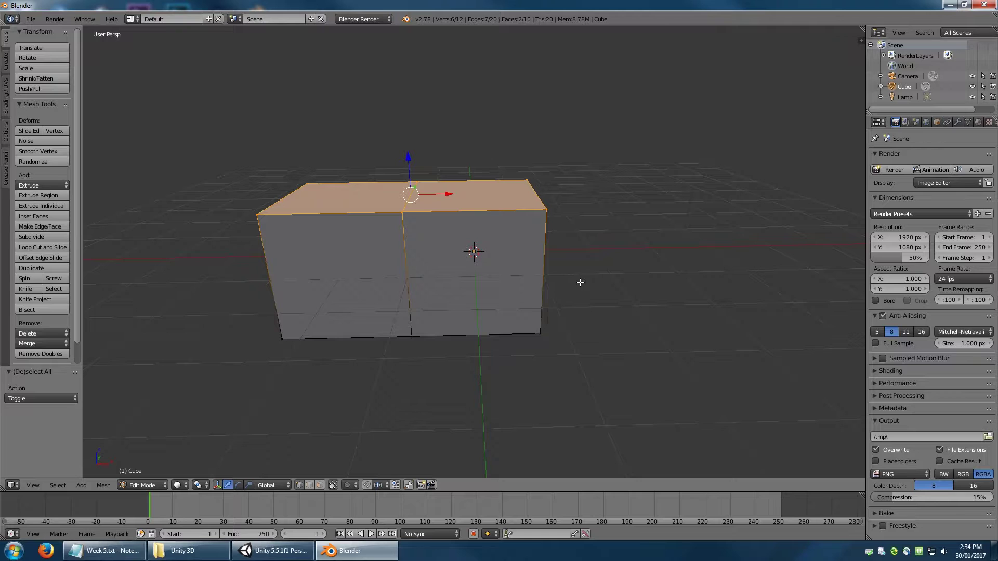
{"action": "key", "text": "e"}
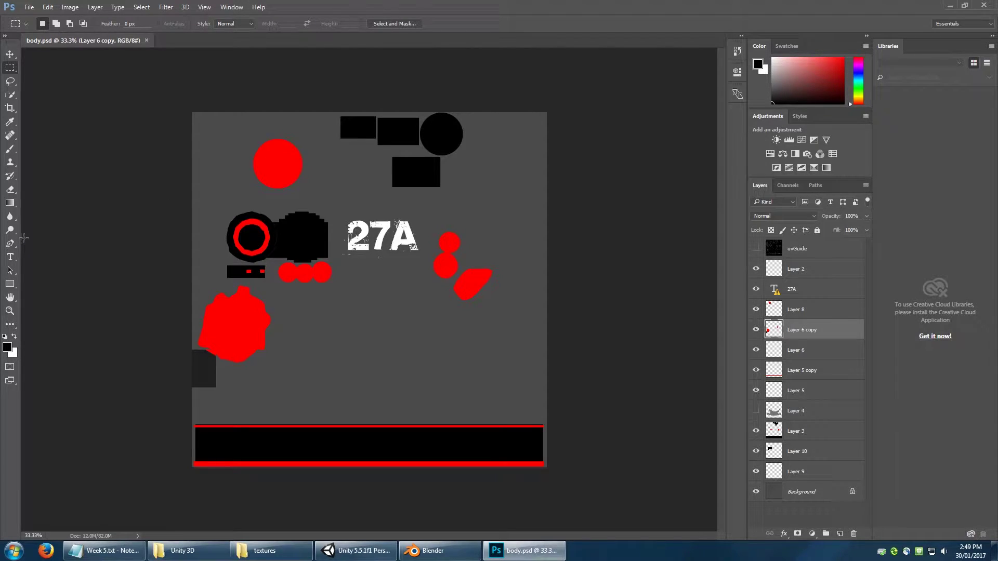
{"action": "left_click", "coordinate": [70, 7]}
{"action": "mouse_move", "coordinate": [86, 33]}
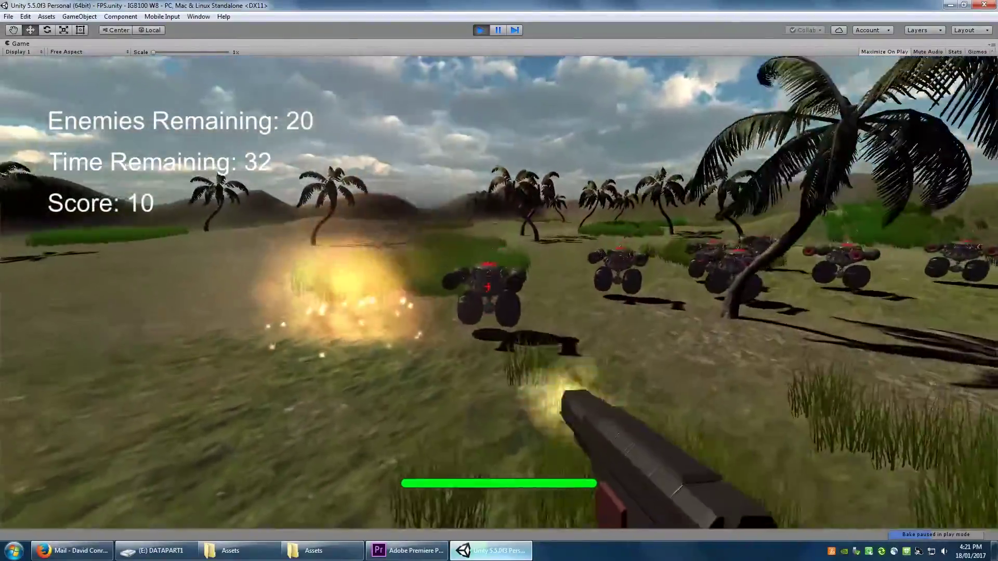
Playtest the FPS level in Unity, moving around the terrain and shooting the robot enemies
{"action": "left_click", "coordinate": [487, 287]}
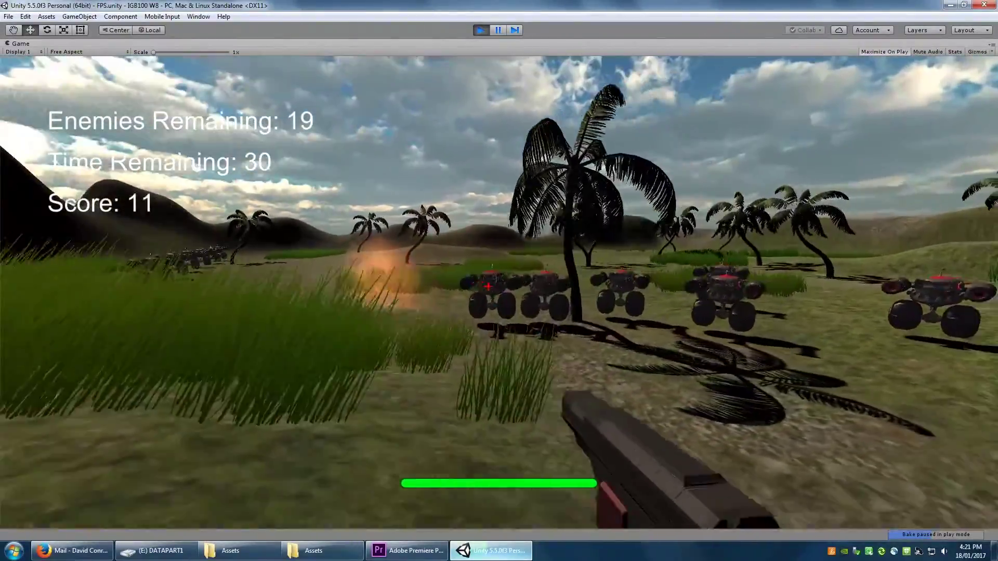
{"action": "key", "text": "s"}
{"action": "left_click", "coordinate": [488, 287]}
{"action": "left_click", "coordinate": [488, 287]}
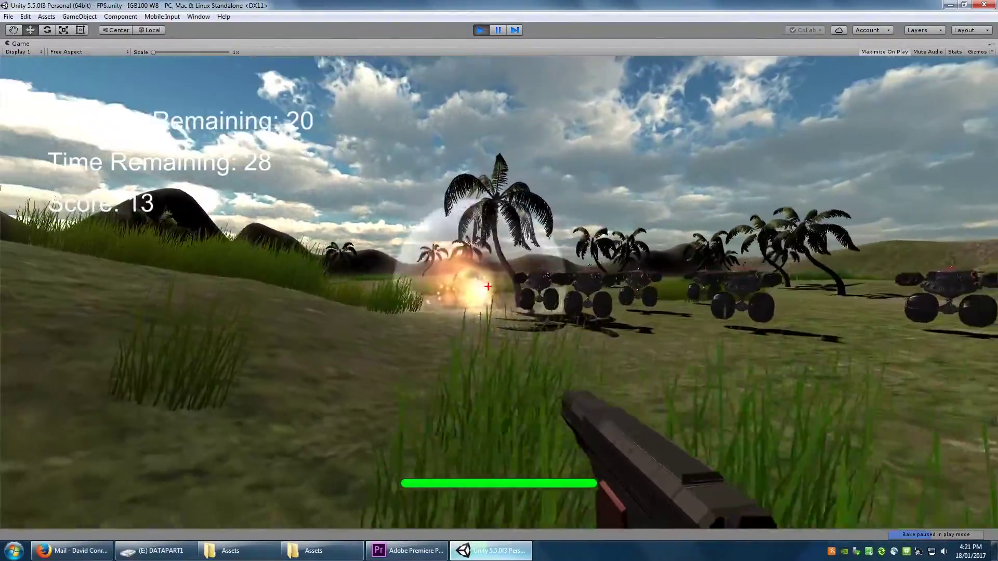
{"action": "key", "text": "w"}
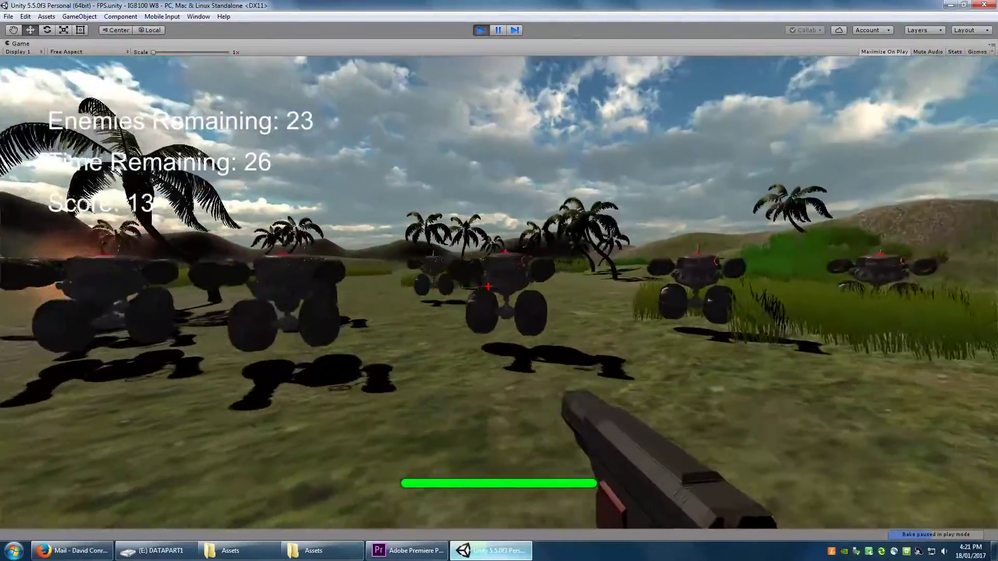
{"action": "key", "text": "s"}
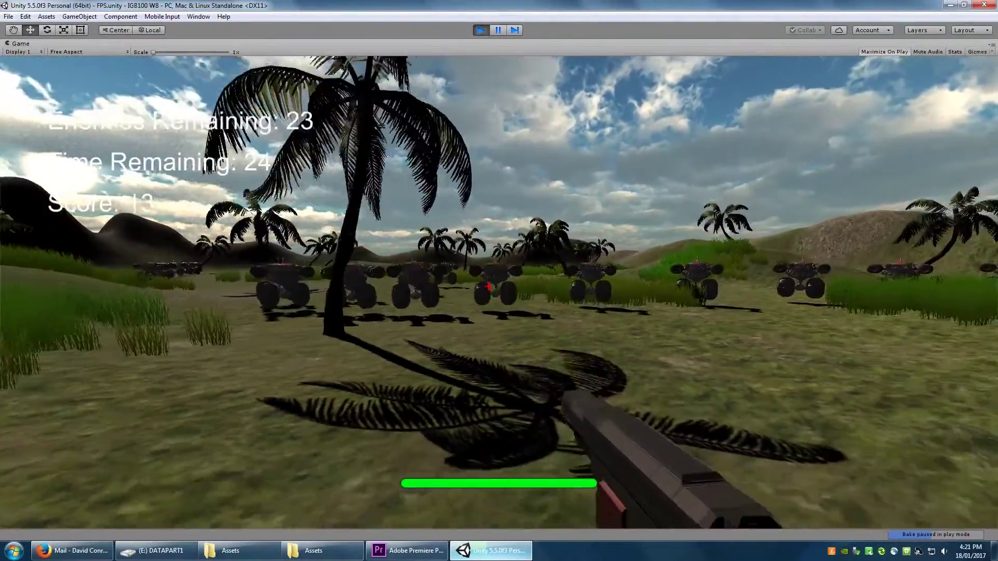
{"action": "key", "text": "s"}
{"action": "left_click", "coordinate": [488, 287]}
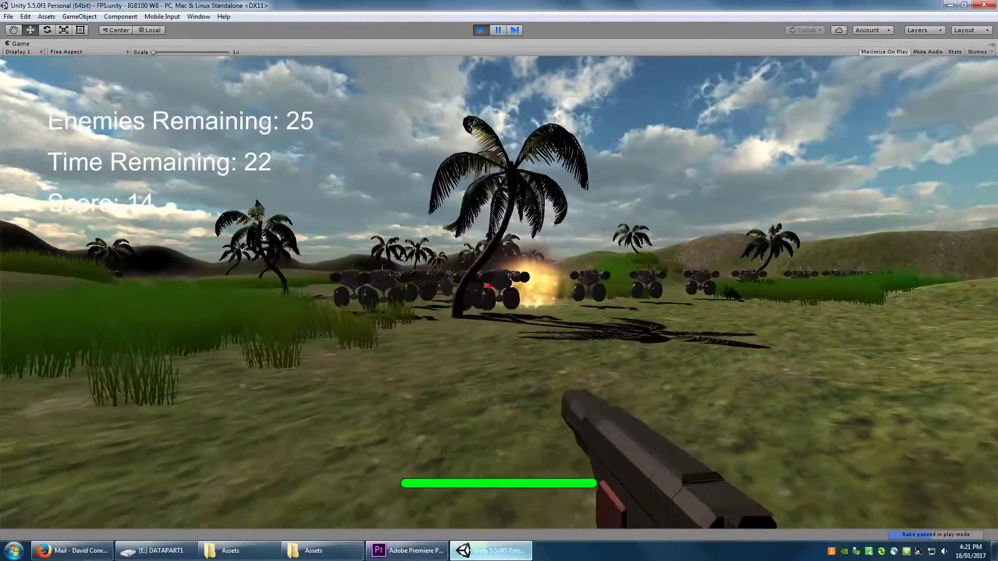
{"action": "left_click", "coordinate": [489, 287]}
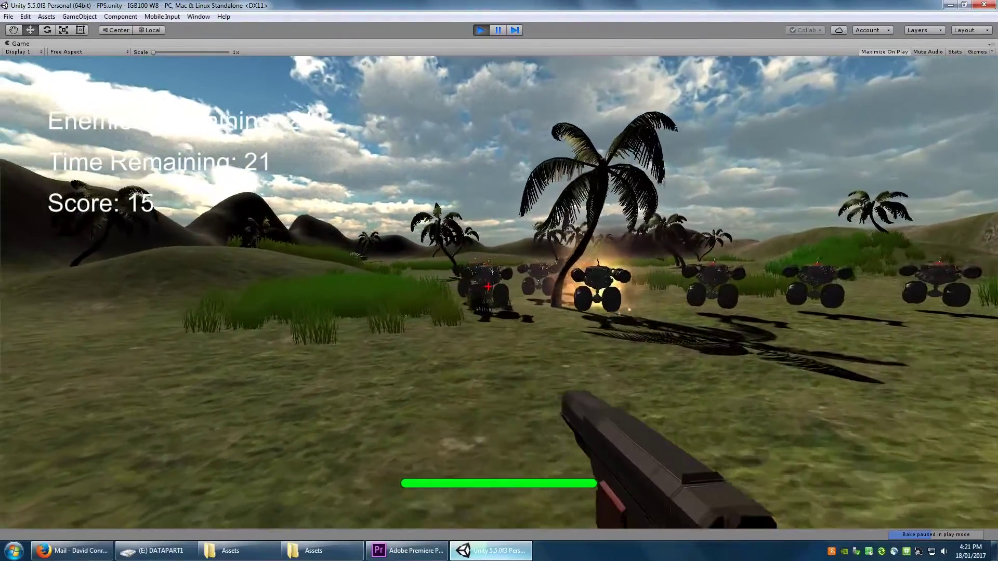
{"action": "left_click", "coordinate": [499, 281]}
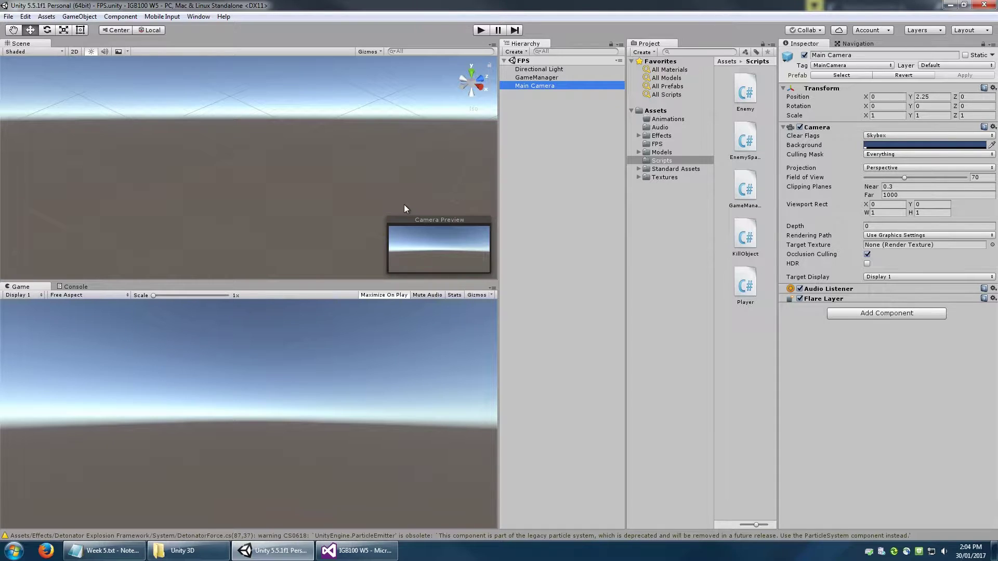
Examine the empty FPS scene and the contents of the project's Audio, Models and Scripts folders
{"action": "right_click_drag", "start_coordinate": [353, 211], "coordinate": [323, 194]}
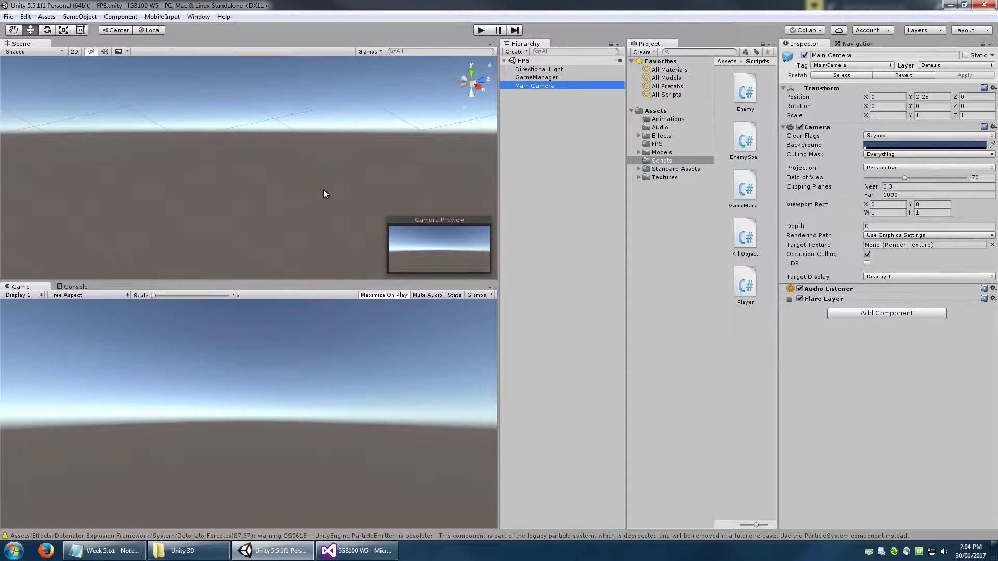
{"action": "left_click", "coordinate": [586, 171]}
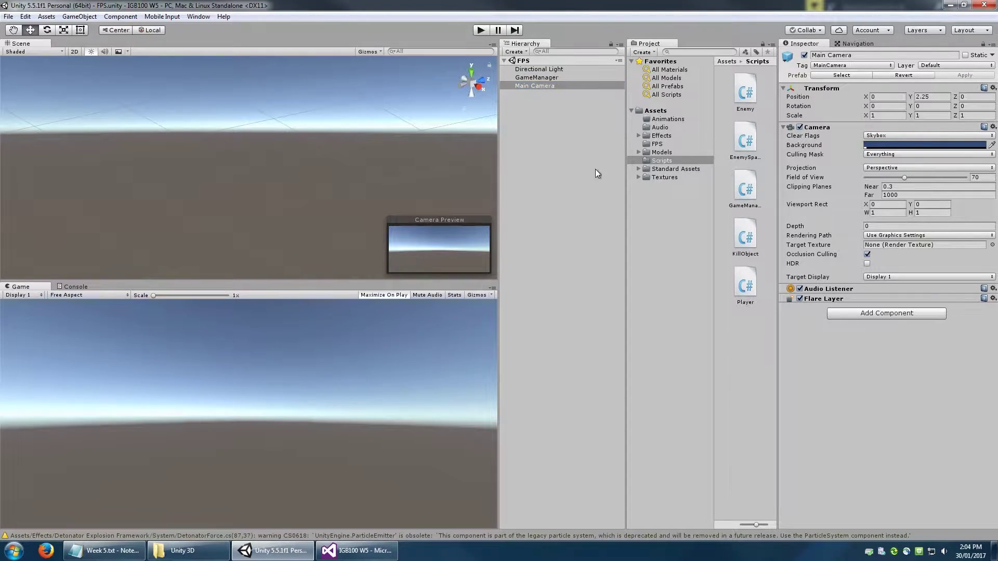
{"action": "left_click", "coordinate": [665, 127]}
{"action": "left_click", "coordinate": [678, 151]}
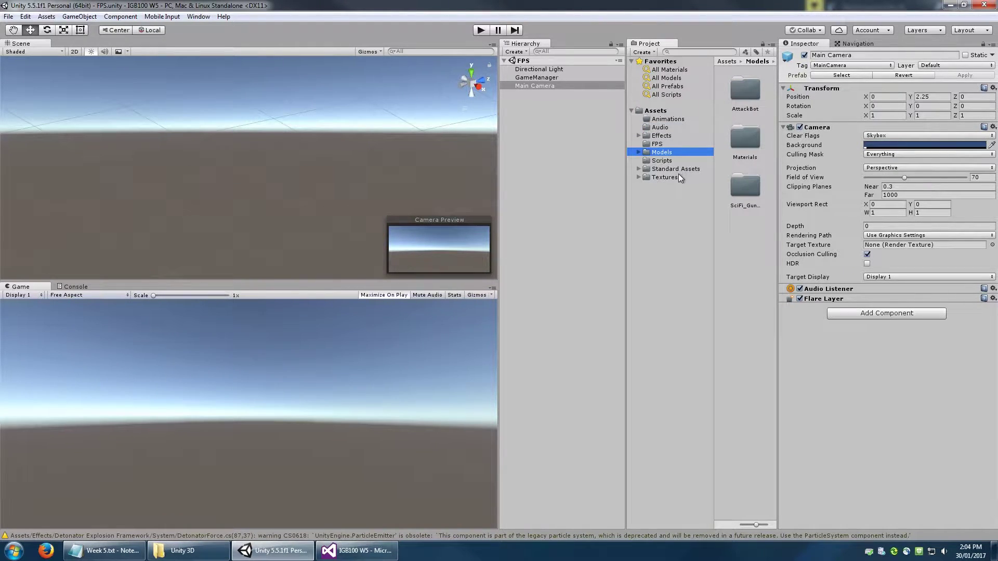
{"action": "left_click", "coordinate": [671, 162]}
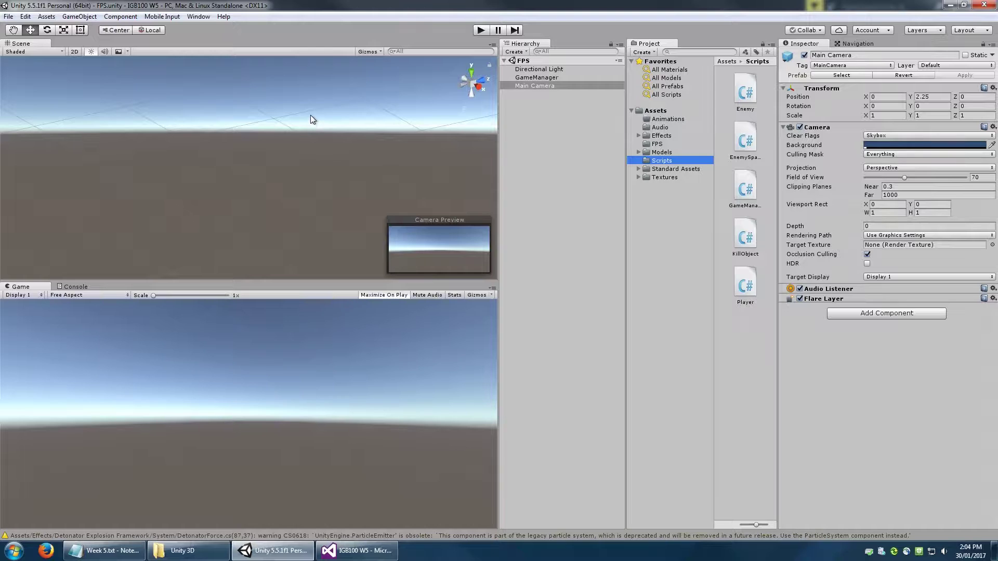
Replace the scene's skybox material with sky5X2 in the Lighting settings
{"action": "left_click", "coordinate": [201, 18]}
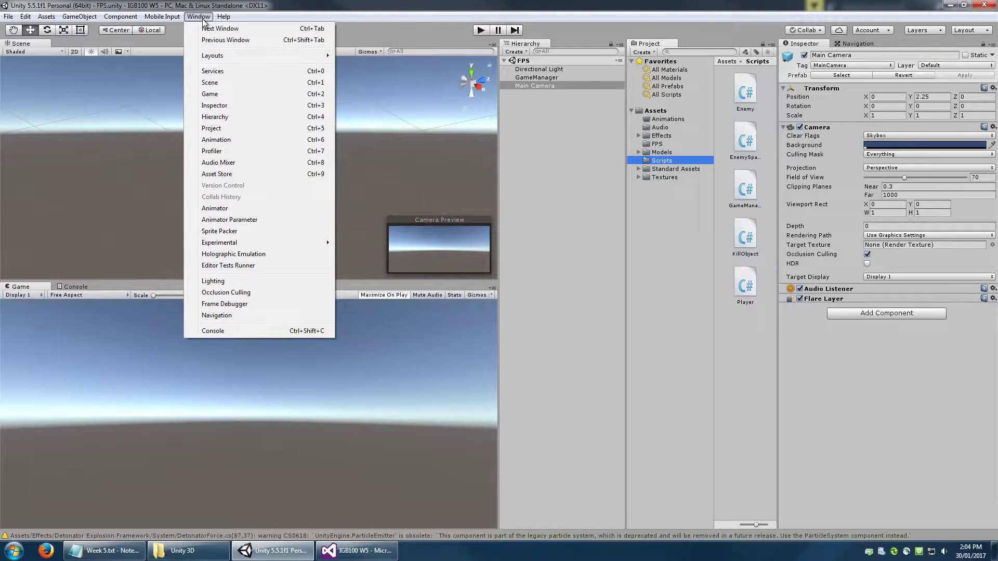
{"action": "left_click", "coordinate": [258, 281]}
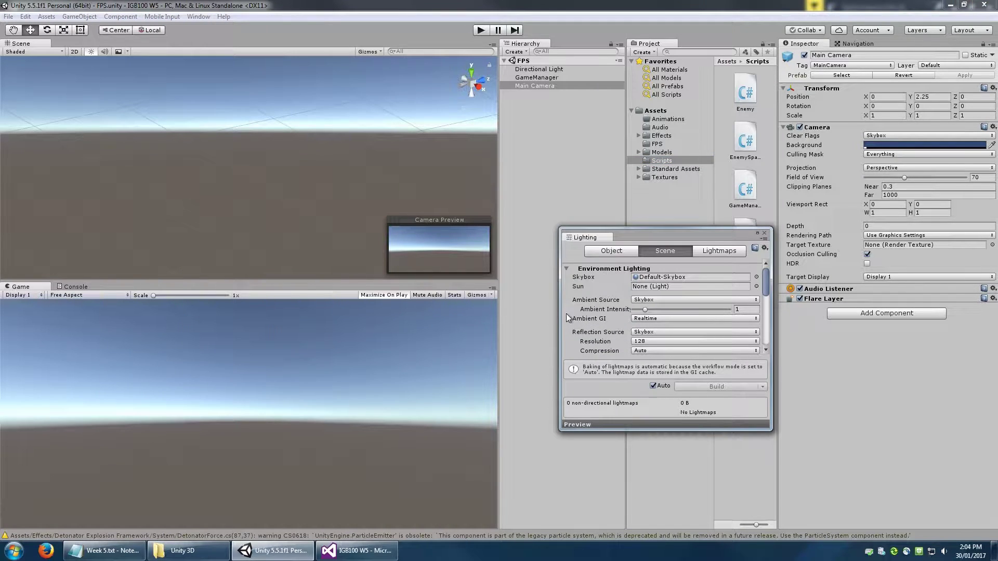
{"action": "left_click", "coordinate": [756, 278]}
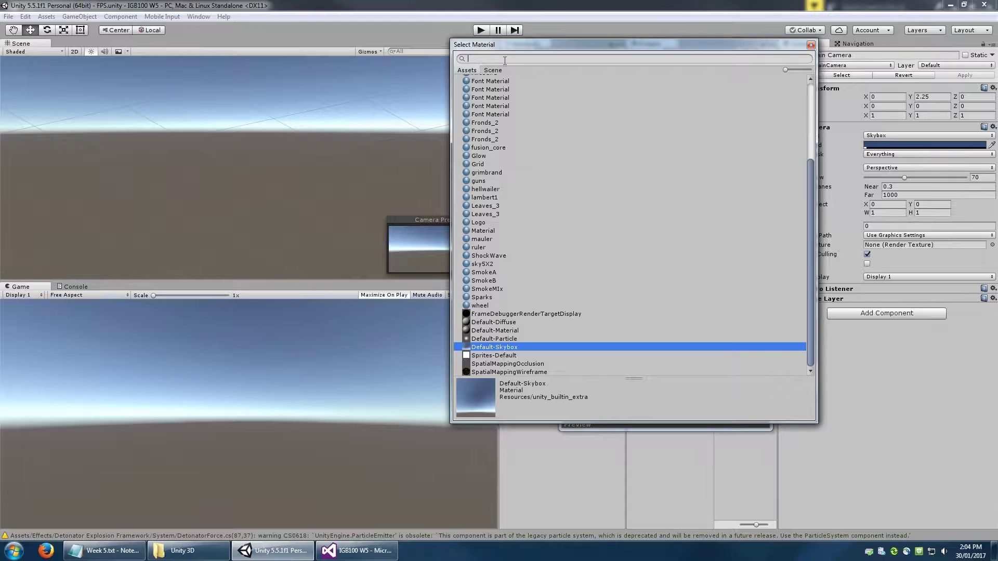
{"action": "type", "text": "sky"}
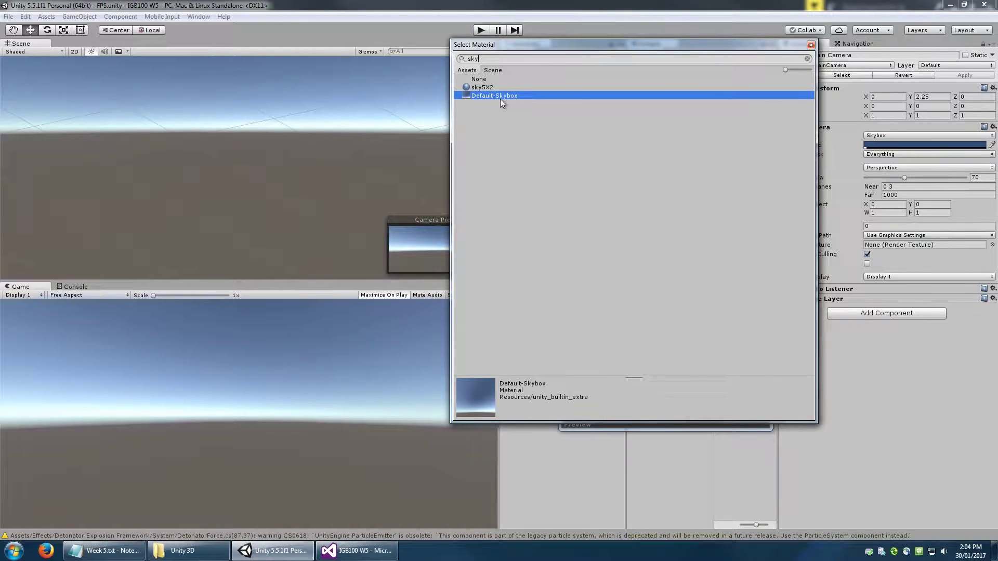
{"action": "left_click", "coordinate": [490, 87]}
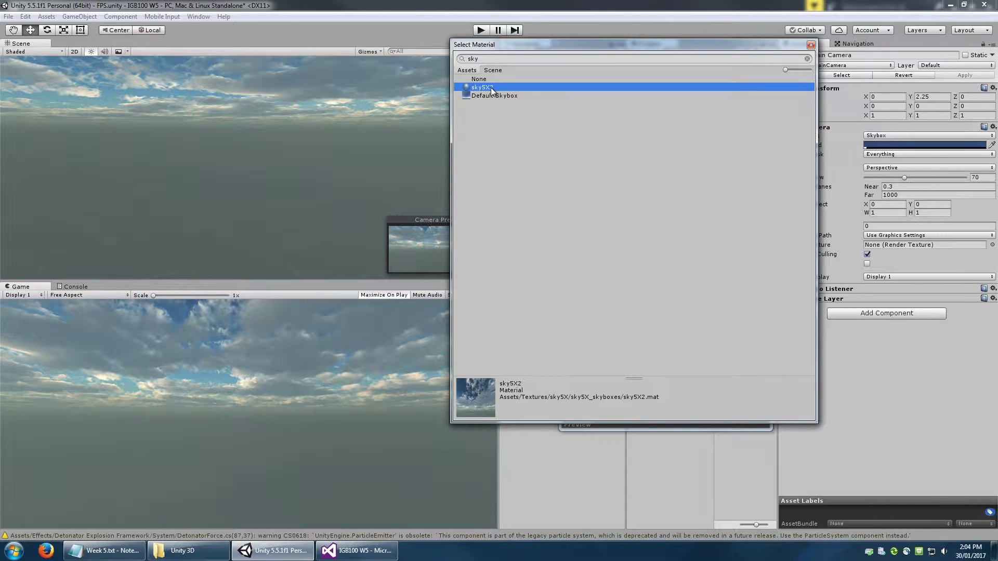
{"action": "left_click", "coordinate": [811, 45]}
{"action": "right_click_drag", "start_coordinate": [313, 203], "coordinate": [335, 229]}
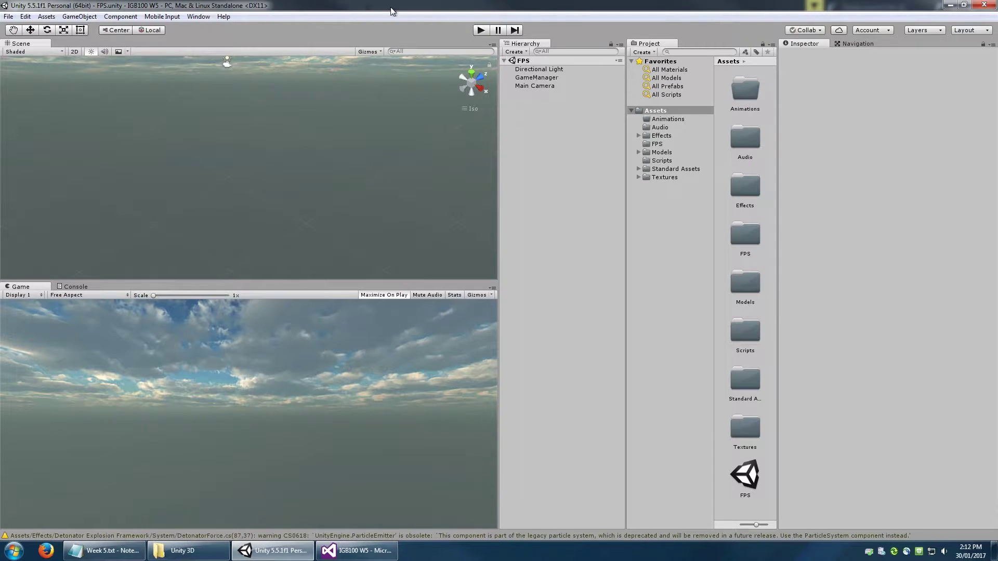
Add a new Terrain object to the scene and frame it in the scene view
{"action": "left_click", "coordinate": [79, 16]}
{"action": "mouse_move", "coordinate": [104, 52]}
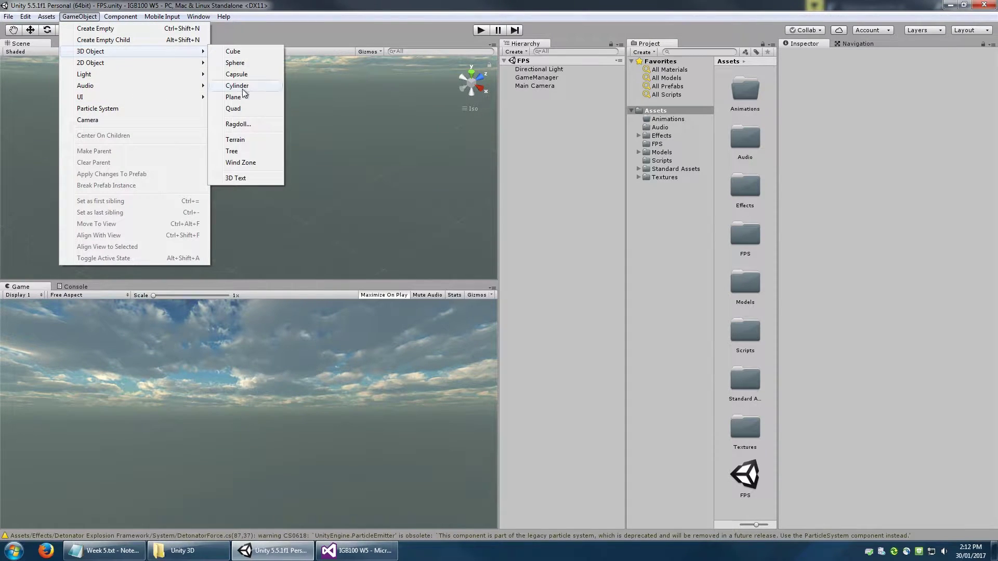
{"action": "left_click", "coordinate": [241, 139]}
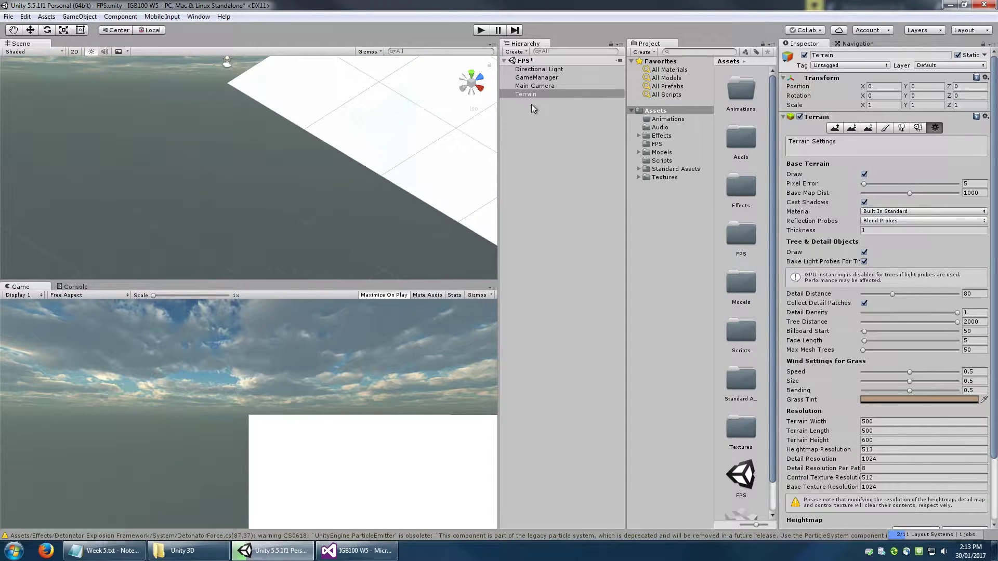
{"action": "double_click", "coordinate": [530, 95]}
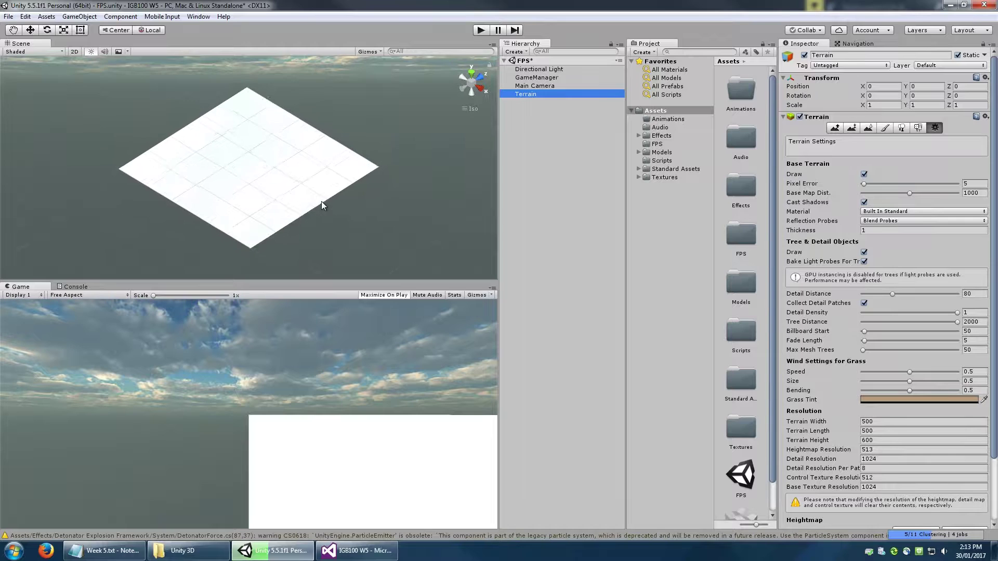
{"action": "mouse_move", "coordinate": [323, 207]}
{"action": "left_mouse_down", "text": "alt"}
{"action": "mouse_move", "coordinate": [316, 114]}
{"action": "mouse_move", "coordinate": [298, 194]}
{"action": "mouse_move", "coordinate": [312, 198]}
{"action": "left_mouse_up", "text": "alt"}
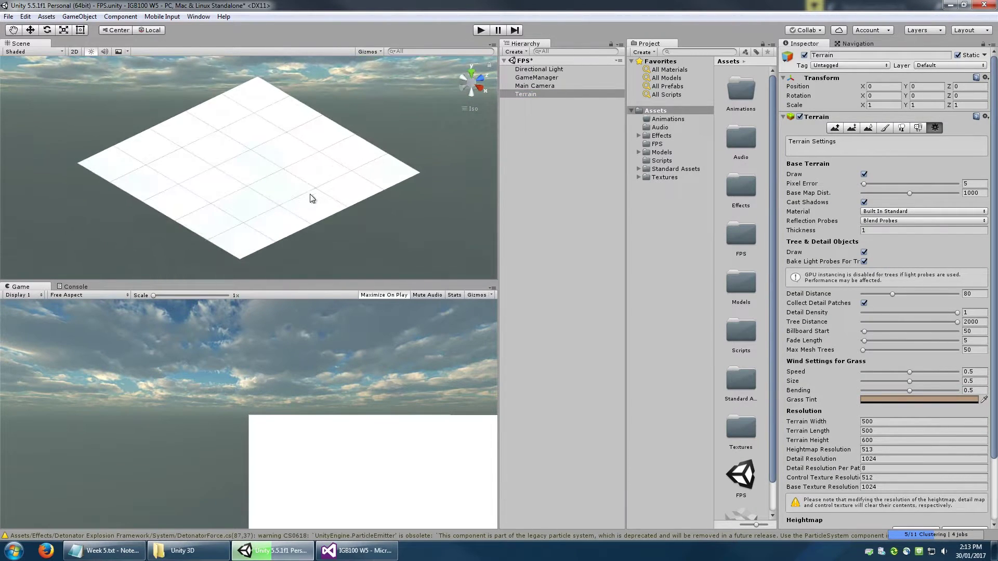
Switch the scene view to perspective and frame the Main Camera to judge the terrain's scale
{"action": "left_click", "coordinate": [472, 84]}
{"action": "right_click_drag", "start_coordinate": [210, 187], "coordinate": [285, 183]}
{"action": "middle_click_drag", "start_coordinate": [285, 183], "coordinate": [401, 154]}
{"action": "scroll", "coordinate": [334, 183], "scroll_direction": "up", "scroll_amount": 2}
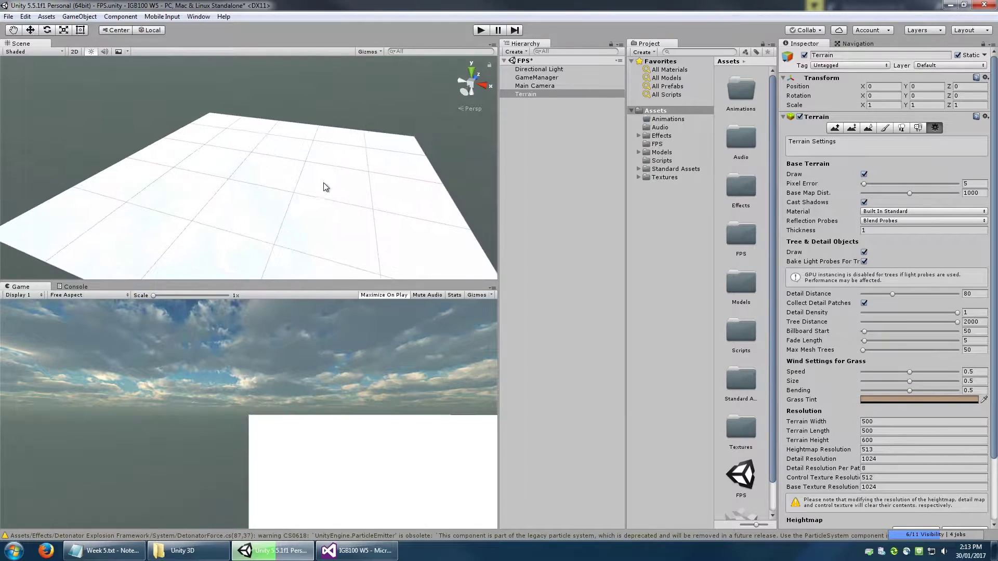
{"action": "double_click", "coordinate": [547, 86]}
{"action": "right_click_drag", "start_coordinate": [258, 174], "coordinate": [393, 122]}
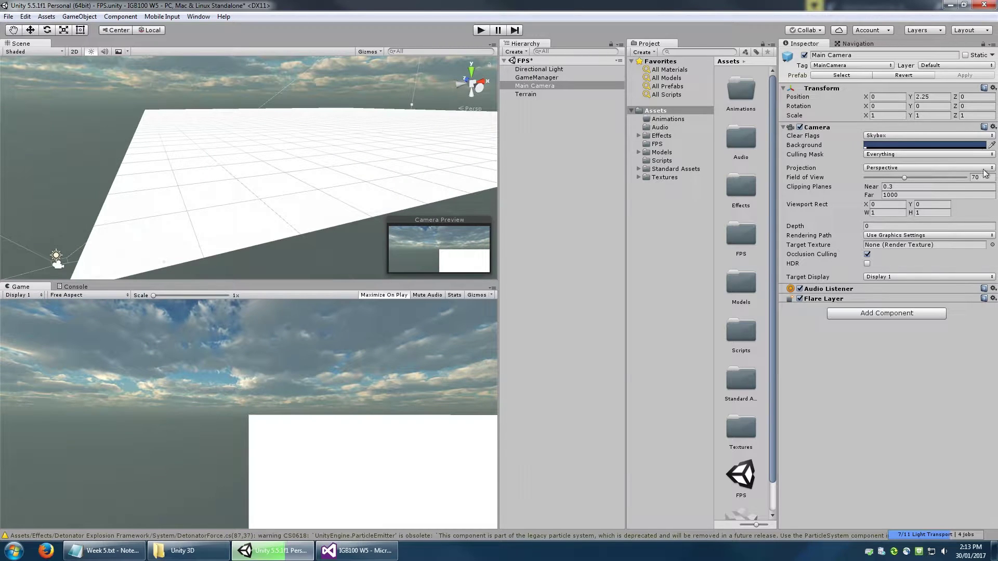
Set both the width and the length of the terrain to 125 in its resolution settings
{"action": "left_click", "coordinate": [530, 96]}
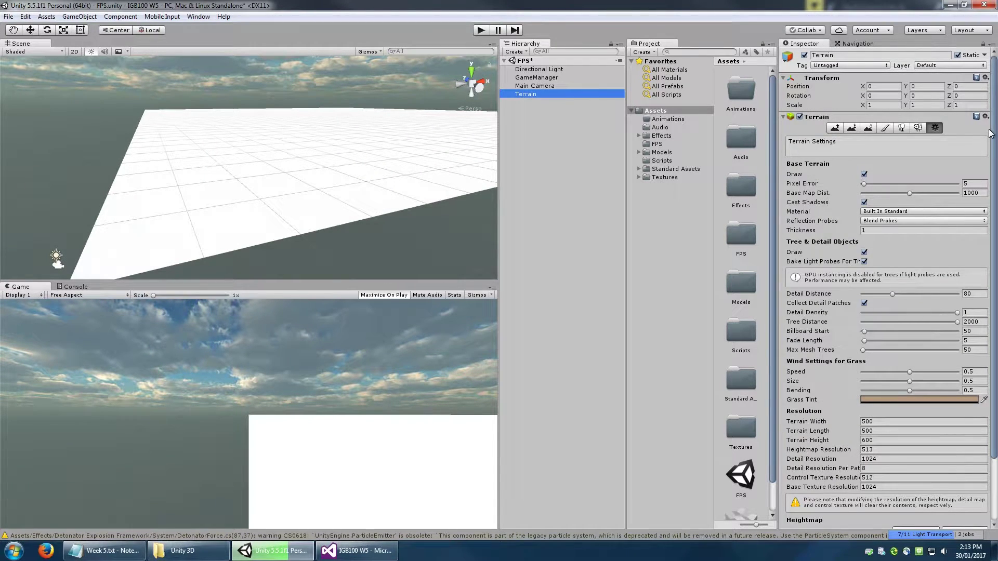
{"action": "scroll", "coordinate": [884, 260], "scroll_direction": "down", "scroll_amount": 5}
{"action": "left_click", "coordinate": [868, 346]}
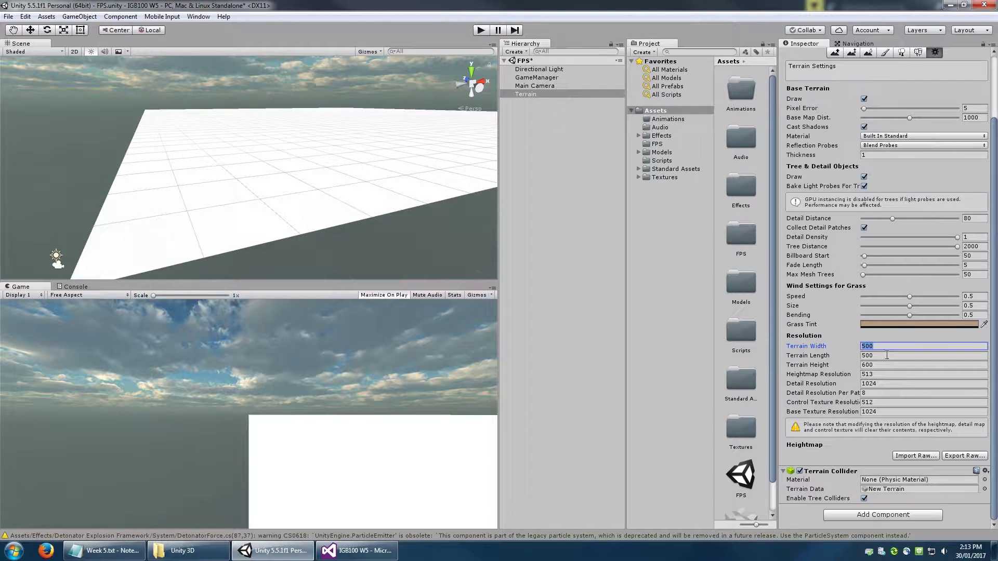
{"action": "type", "text": "125"}
{"action": "left_click", "coordinate": [886, 356]}
{"action": "type", "text": "125"}
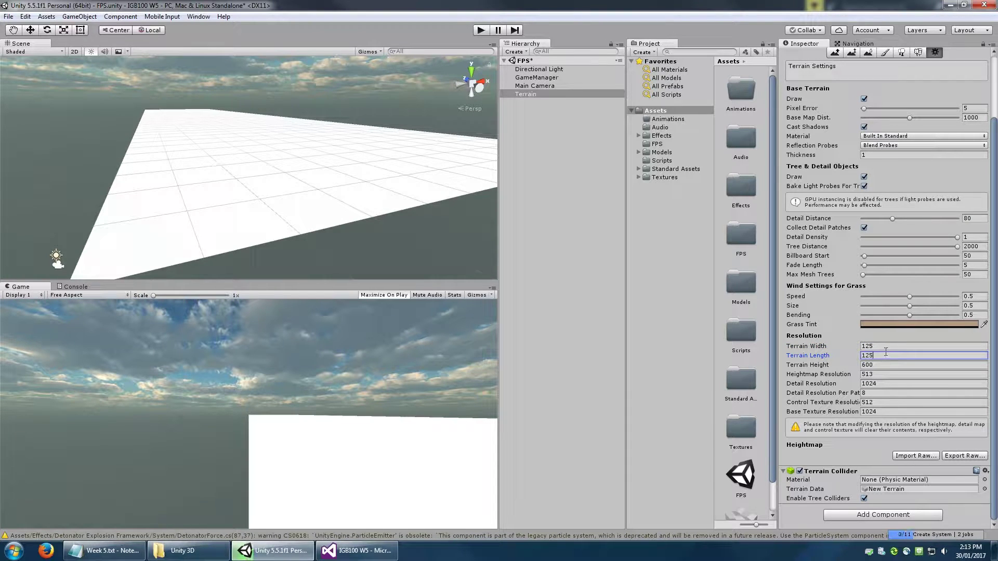
{"action": "left_click", "coordinate": [885, 346]}
{"action": "left_click", "coordinate": [884, 357]}
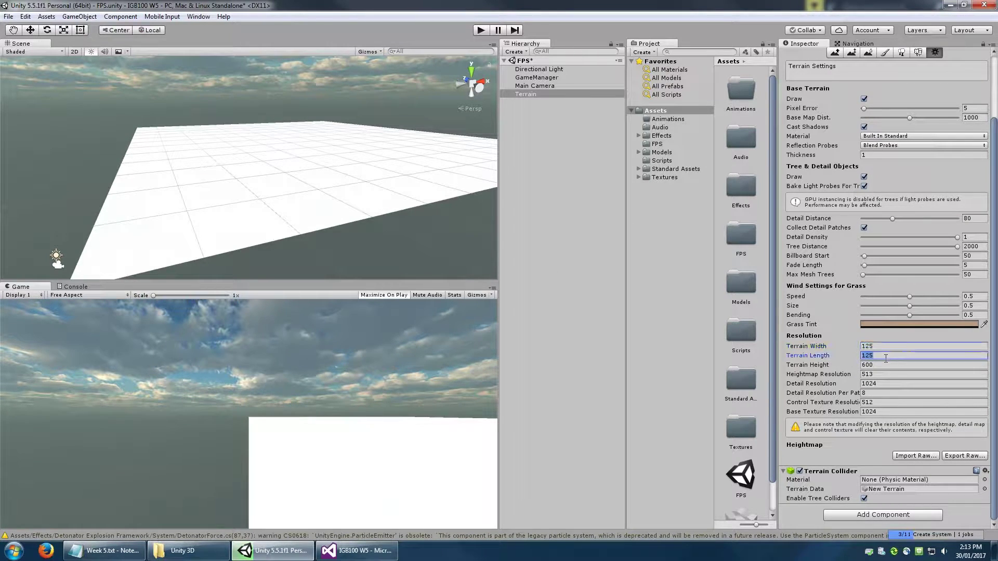
{"action": "middle_click_drag", "start_coordinate": [422, 180], "coordinate": [381, 217]}
{"action": "scroll", "coordinate": [400, 215], "scroll_direction": "down", "scroll_amount": 2}
{"action": "right_click_drag", "start_coordinate": [433, 210], "coordinate": [358, 234]}
{"action": "middle_click_drag", "start_coordinate": [390, 174], "coordinate": [303, 209]}
{"action": "scroll", "coordinate": [359, 208], "scroll_direction": "down", "scroll_amount": 3}
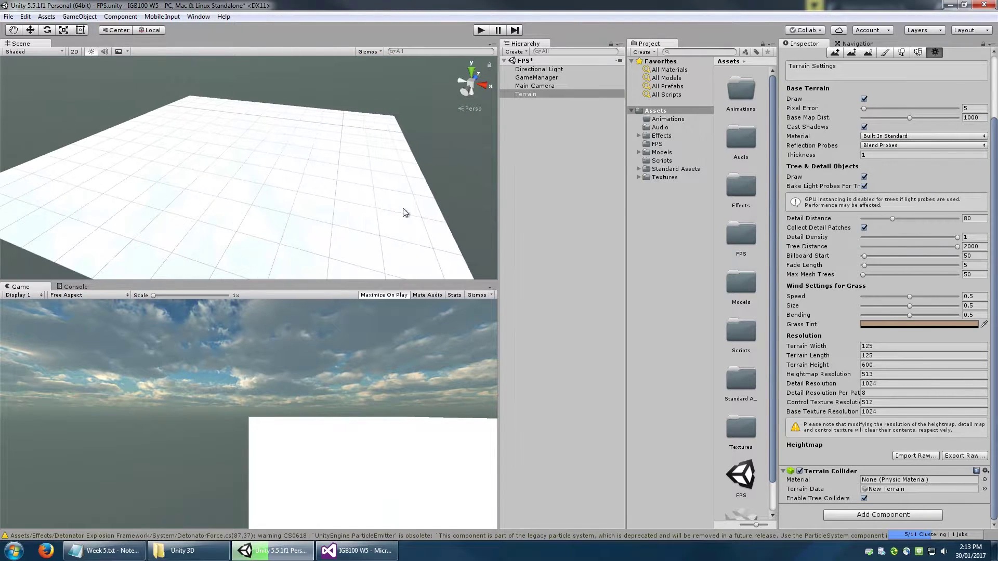
Centre the terrain on the world origin by setting its X and Z positions to -62.5
{"action": "scroll", "coordinate": [996, 146], "scroll_direction": "up", "scroll_amount": 4}
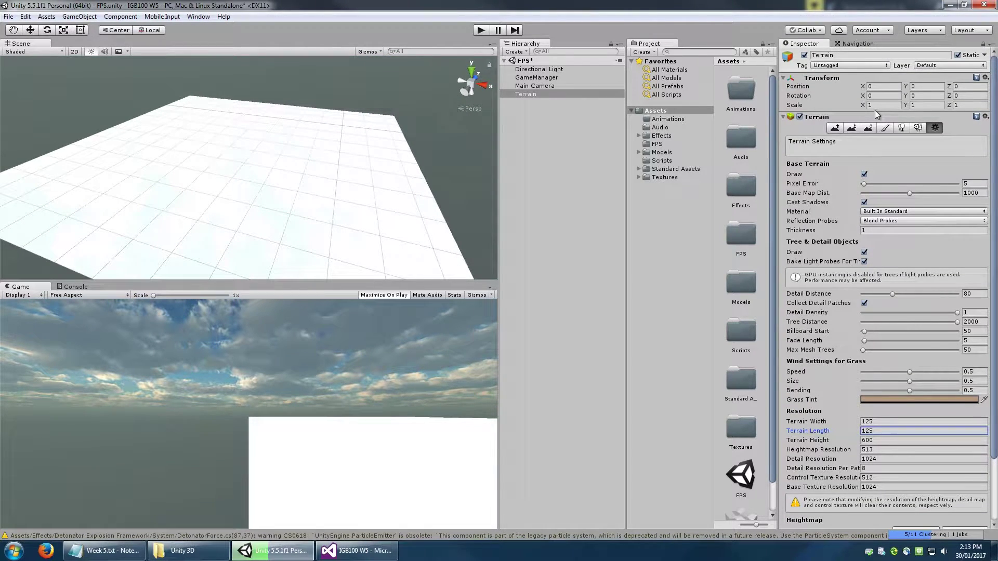
{"action": "left_click", "coordinate": [887, 86]}
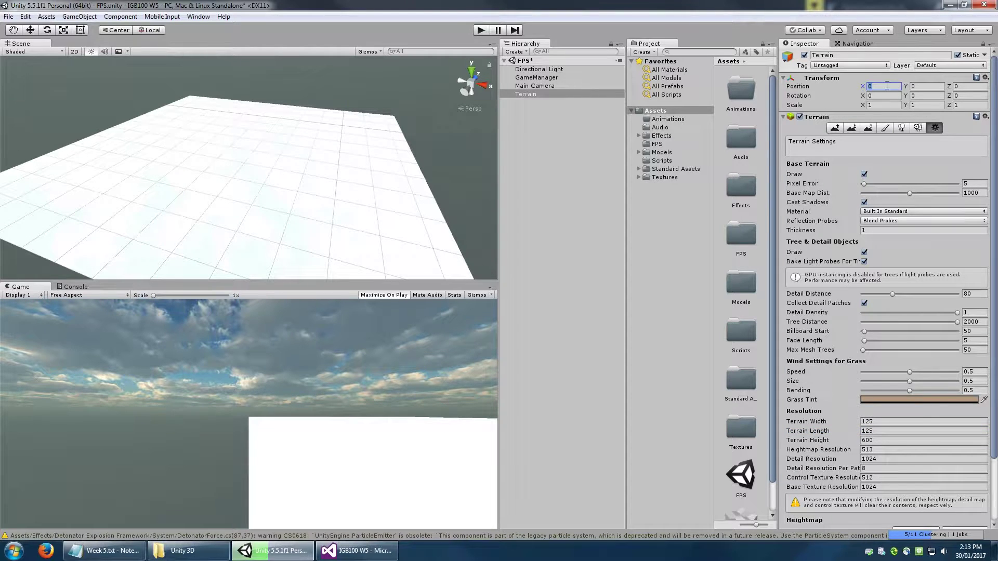
{"action": "type", "text": "-62.5"}
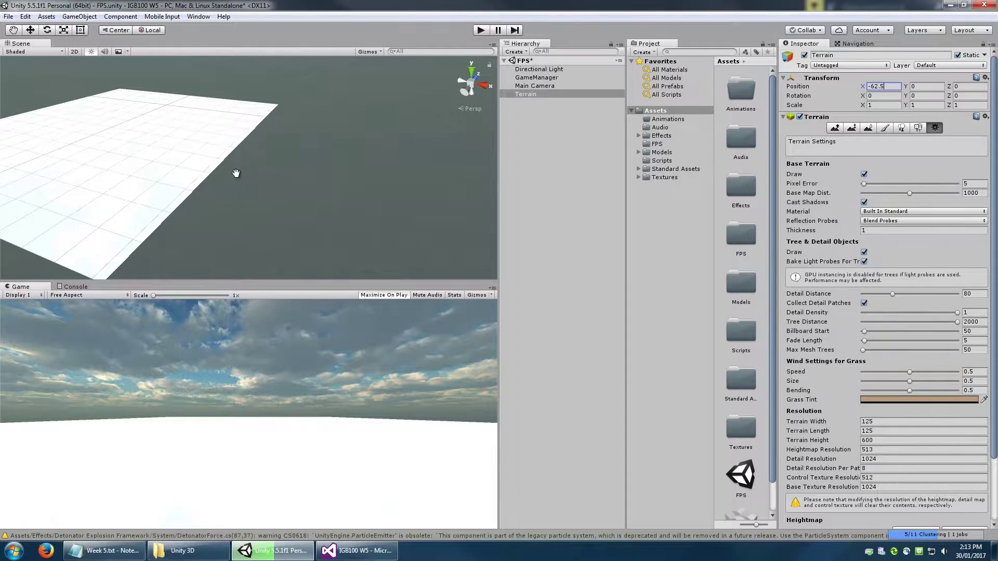
{"action": "type", "text": "f"}
{"action": "left_click", "coordinate": [970, 85]}
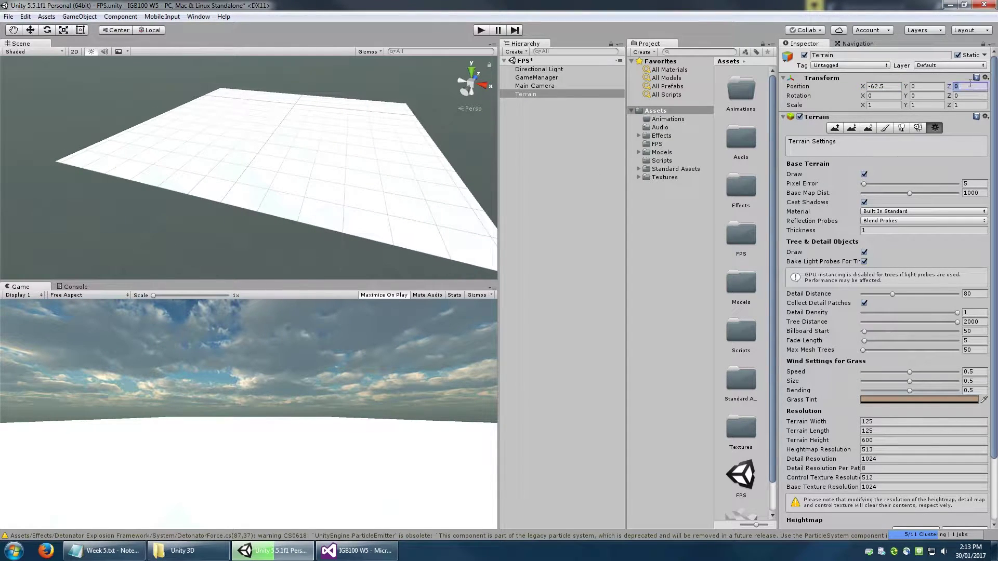
{"action": "type", "text": "-62.5"}
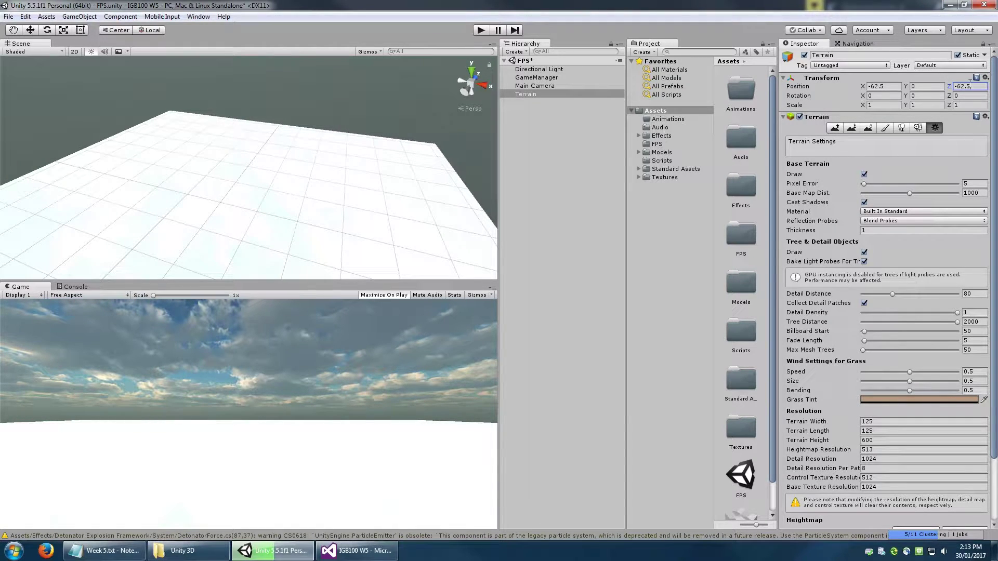
Frame the Main Camera to check its place on the centred terrain, and reselect the Terrain object
{"action": "double_click", "coordinate": [532, 87]}
{"action": "right_click_drag", "start_coordinate": [307, 155], "coordinate": [383, 153]}
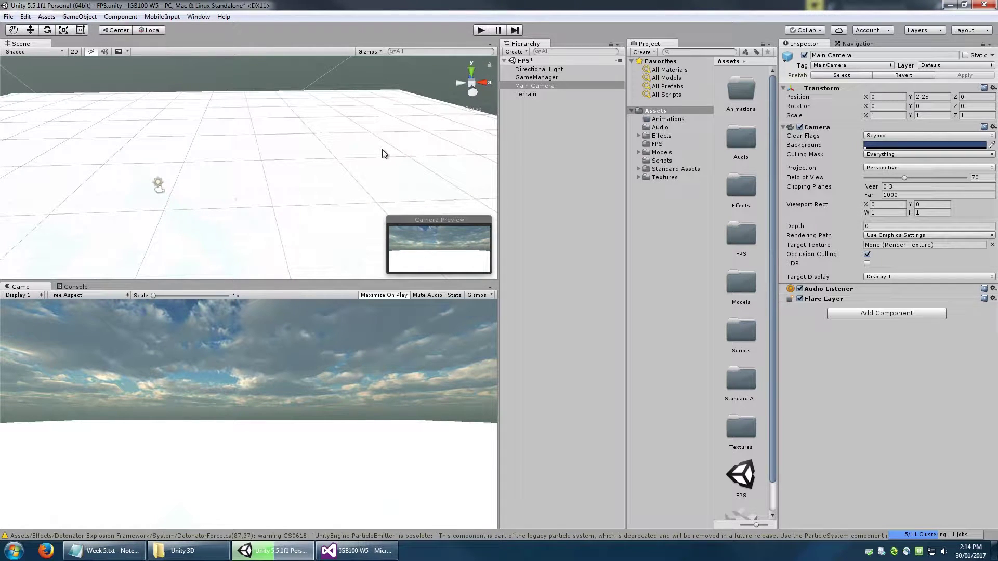
{"action": "left_click", "coordinate": [527, 94]}
{"action": "right_click_drag", "start_coordinate": [223, 174], "coordinate": [396, 178]}
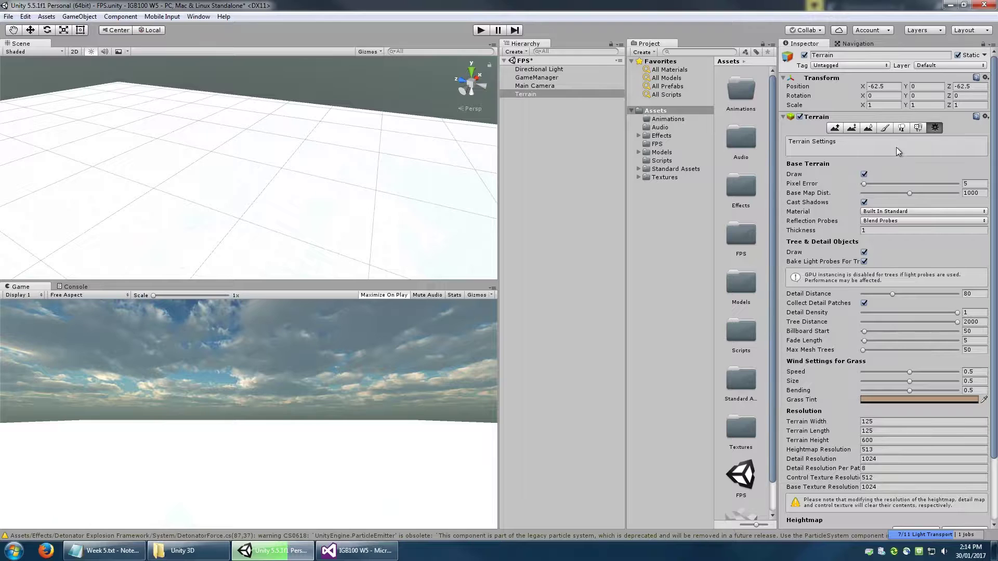
Add GrassHillAlbedo as the terrain's first paint texture, covering the whole surface with grass
{"action": "left_click", "coordinate": [884, 128]}
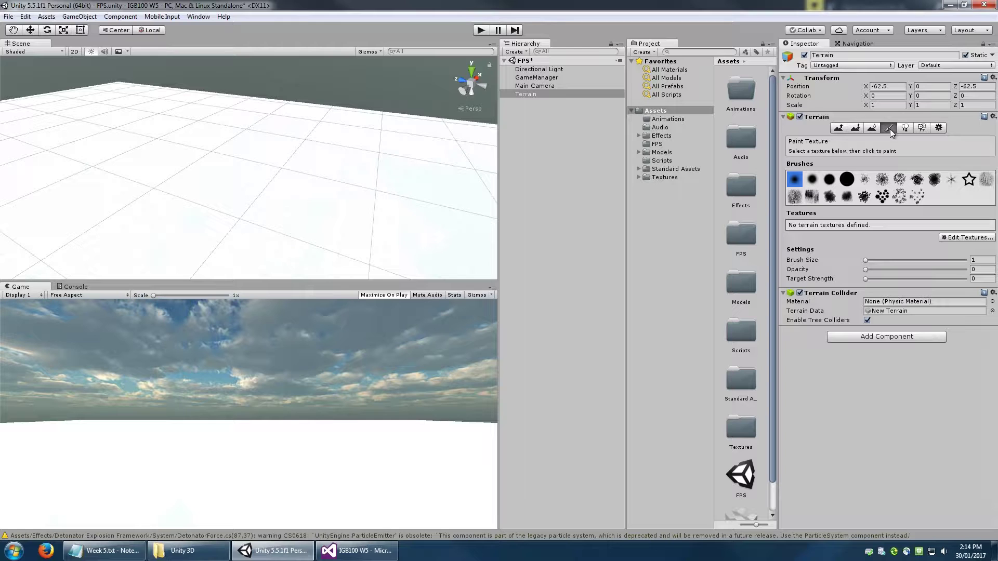
{"action": "left_click", "coordinate": [959, 240]}
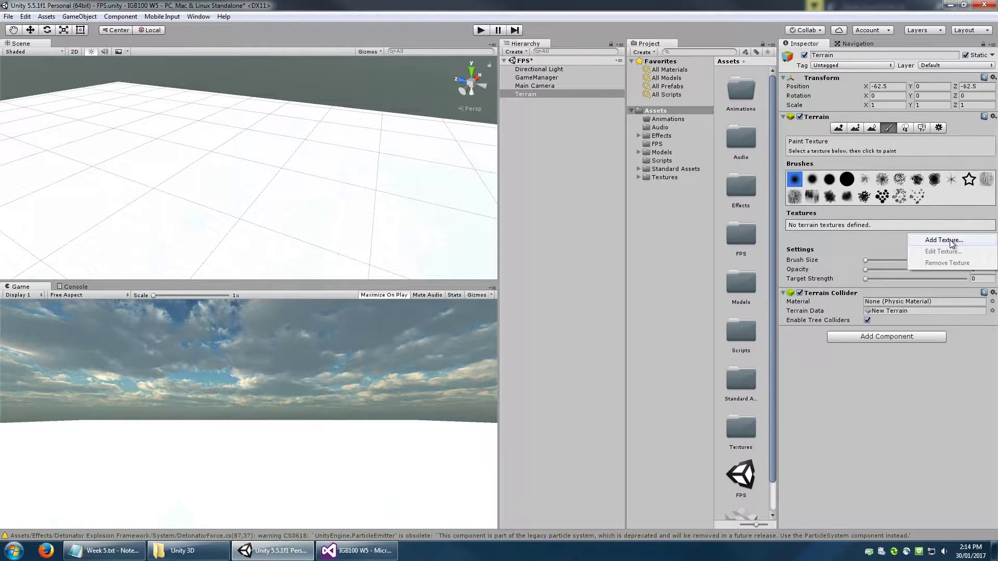
{"action": "left_click", "coordinate": [958, 247]}
{"action": "left_click_drag", "start_coordinate": [89, 20], "coordinate": [428, 153]}
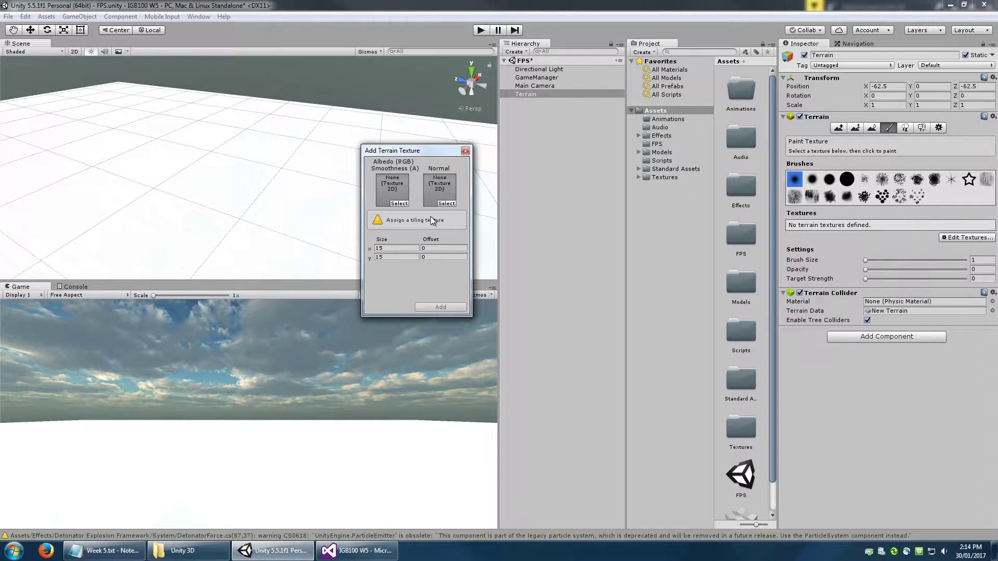
{"action": "left_click", "coordinate": [402, 205]}
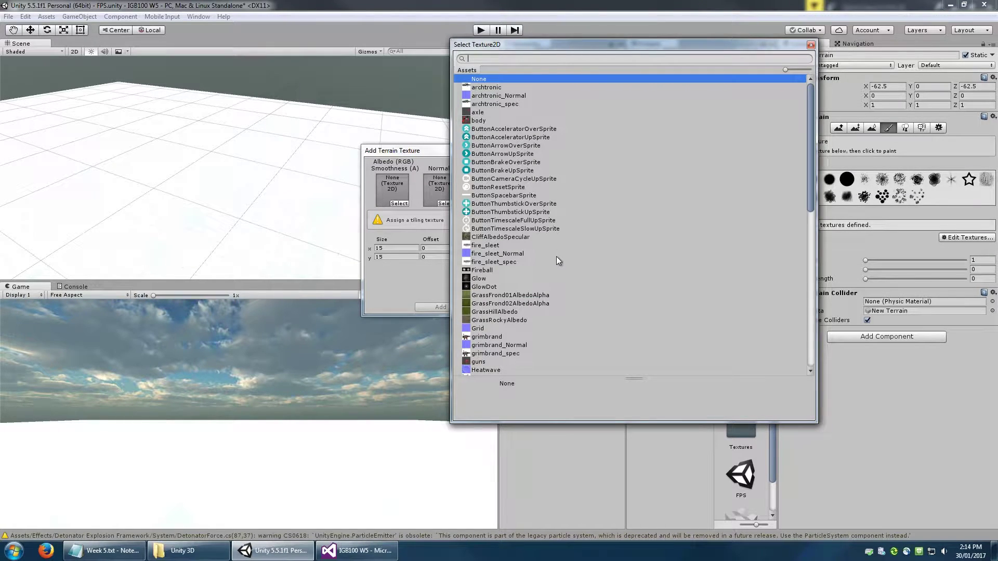
{"action": "left_click", "coordinate": [498, 314]}
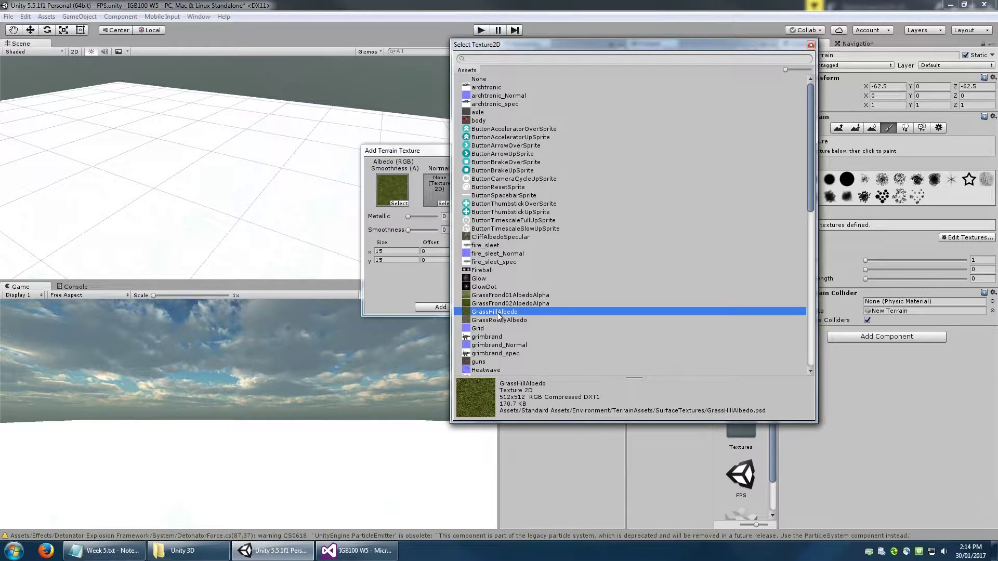
{"action": "left_click", "coordinate": [498, 307]}
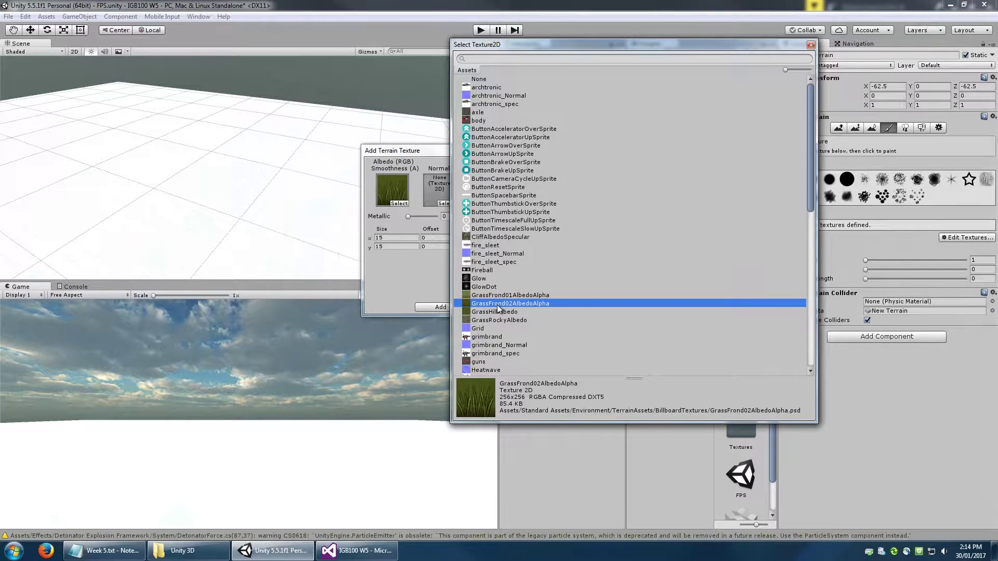
{"action": "left_click", "coordinate": [500, 296]}
{"action": "left_click", "coordinate": [501, 304]}
{"action": "left_click", "coordinate": [502, 313]}
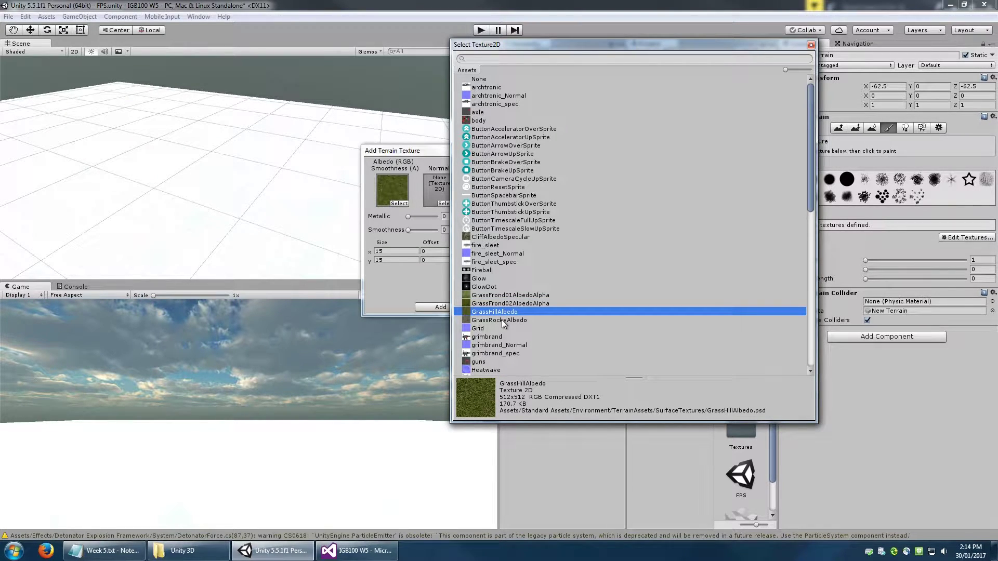
{"action": "left_click", "coordinate": [811, 44]}
{"action": "left_click", "coordinate": [447, 307]}
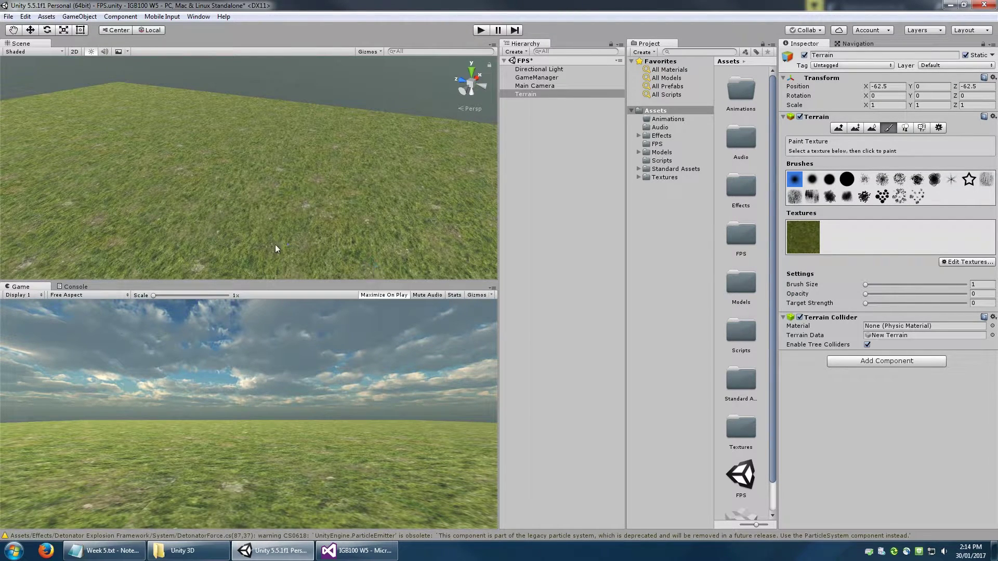
Add GrassRockyAlbedo as a second terrain paint texture, filtering the texture list by "albed"
{"action": "scroll", "coordinate": [234, 240], "scroll_direction": "down", "scroll_amount": 8}
{"action": "right_click_drag", "start_coordinate": [348, 227], "coordinate": [176, 251]}
{"action": "middle_click_drag", "start_coordinate": [176, 251], "coordinate": [263, 268]}
{"action": "scroll", "coordinate": [263, 269], "scroll_direction": "down", "scroll_amount": 3}
{"action": "middle_click_drag", "start_coordinate": [291, 208], "coordinate": [328, 232]}
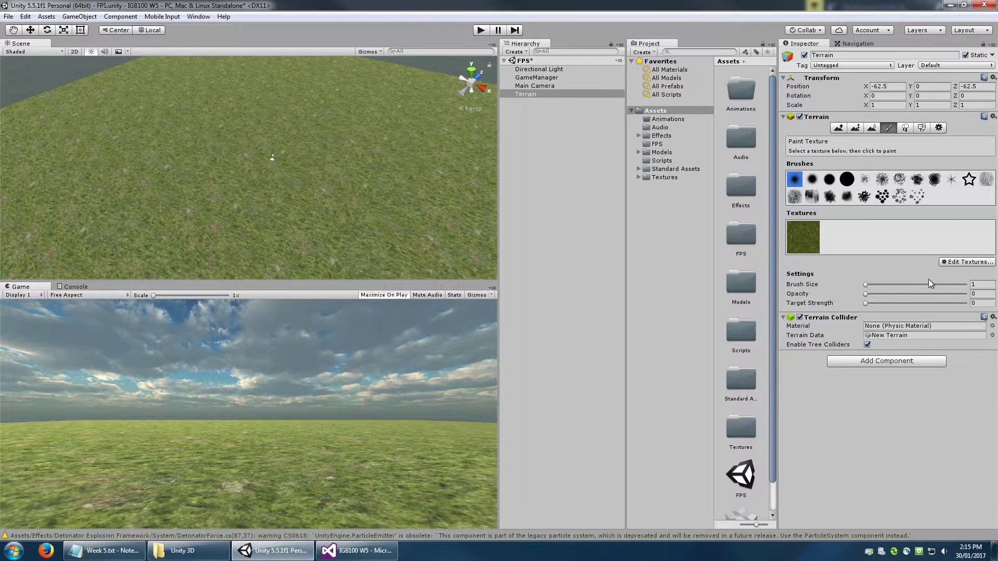
{"action": "left_click", "coordinate": [956, 262]}
{"action": "left_click", "coordinate": [952, 266]}
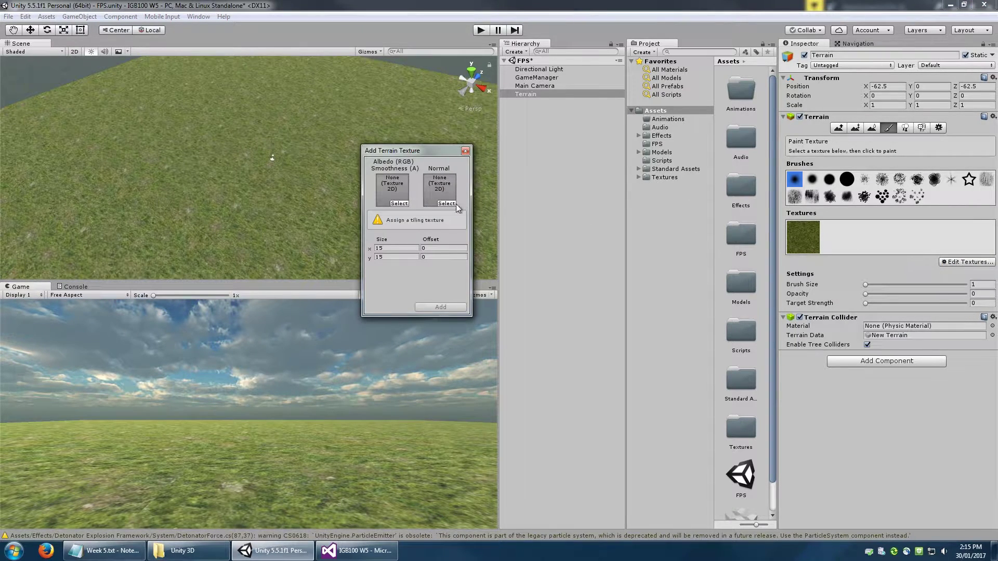
{"action": "left_click", "coordinate": [405, 204]}
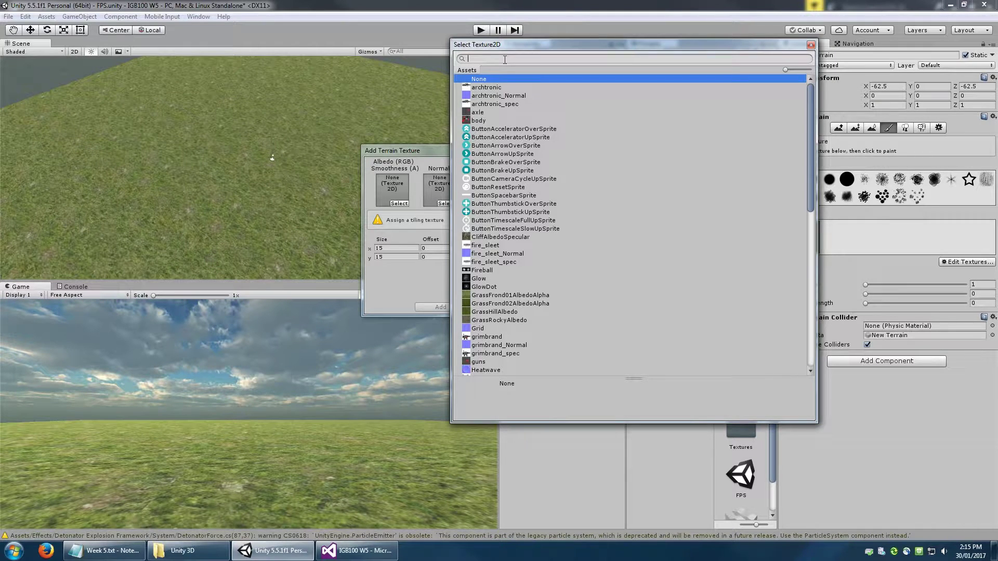
{"action": "type", "text": "albed"}
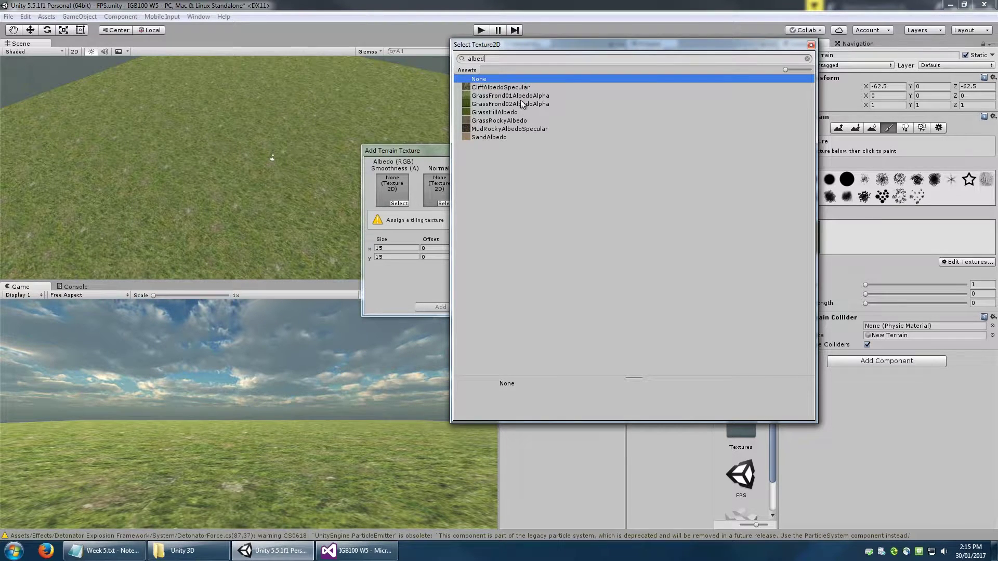
{"action": "left_click", "coordinate": [506, 113]}
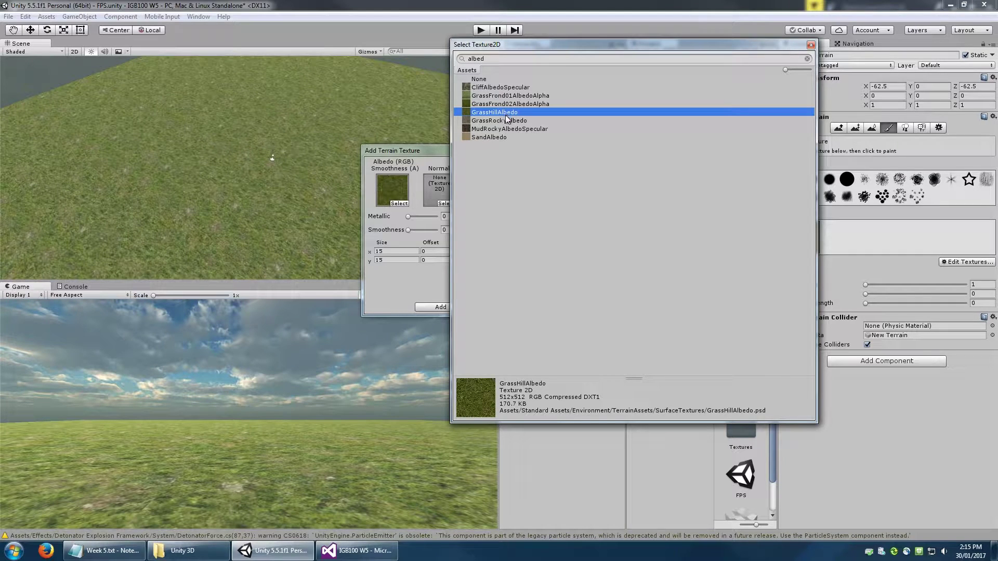
{"action": "left_click", "coordinate": [507, 121]}
{"action": "left_click", "coordinate": [504, 138]}
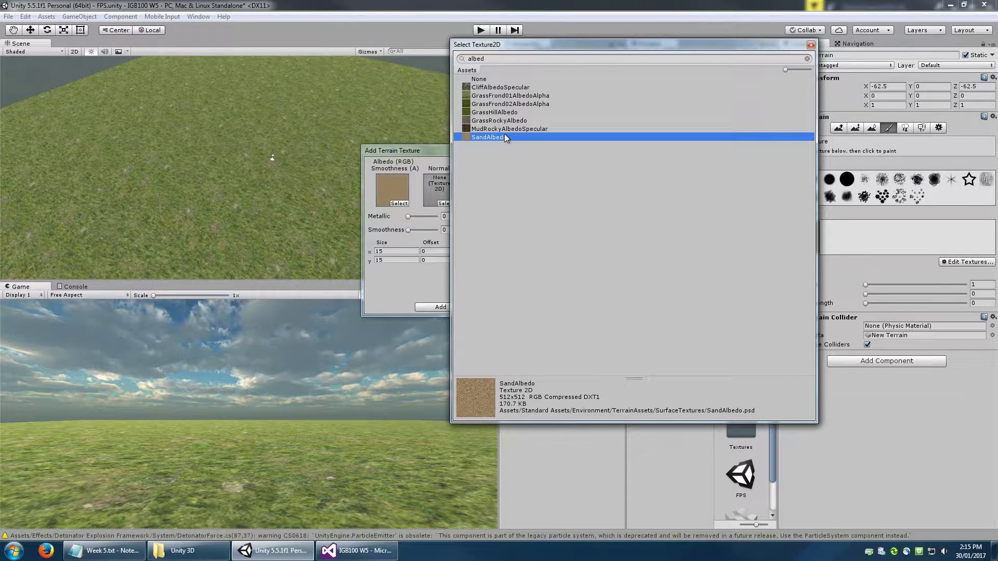
{"action": "left_click", "coordinate": [506, 121]}
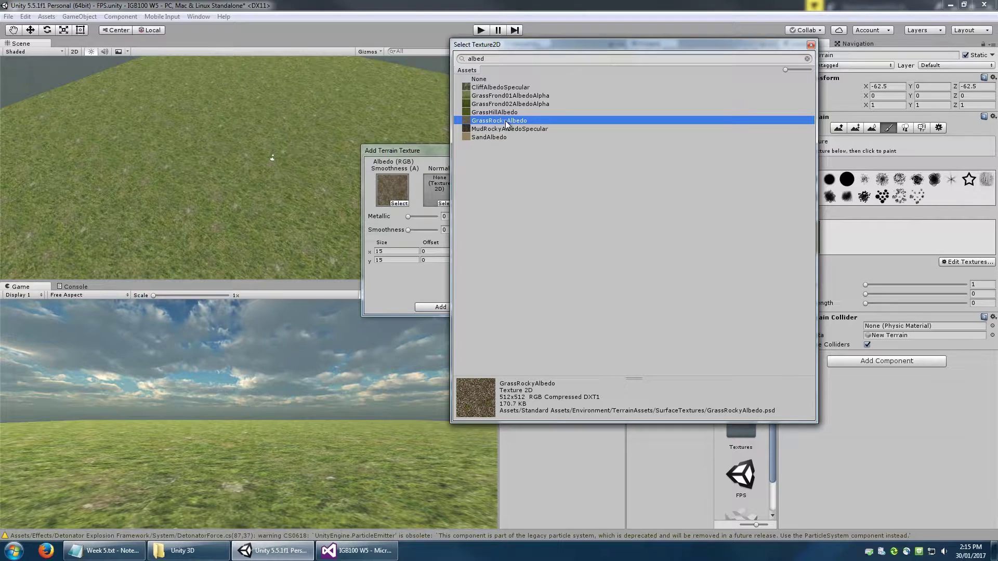
{"action": "left_click_drag", "start_coordinate": [425, 151], "coordinate": [342, 144]}
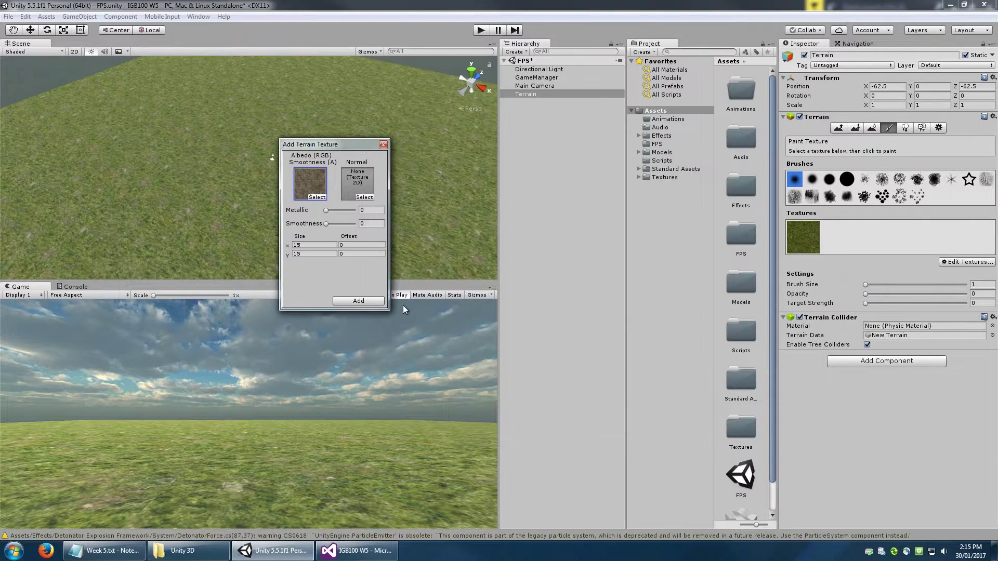
{"action": "left_click", "coordinate": [359, 301]}
Add SandAlbedo as a third terrain paint texture, searching the texture list for "sand"
{"action": "left_click", "coordinate": [967, 262]}
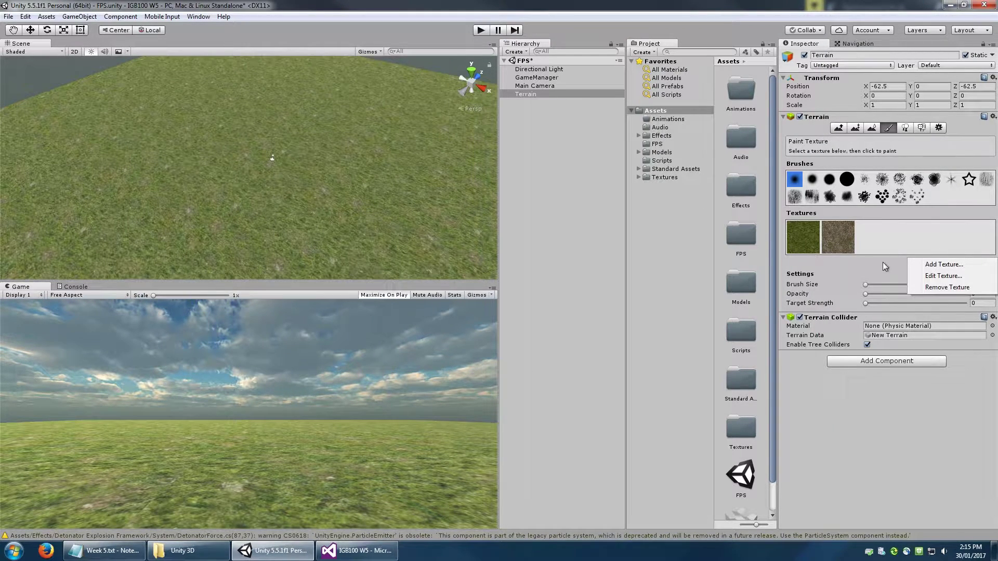
{"action": "left_click", "coordinate": [943, 264]}
{"action": "left_click", "coordinate": [318, 197]}
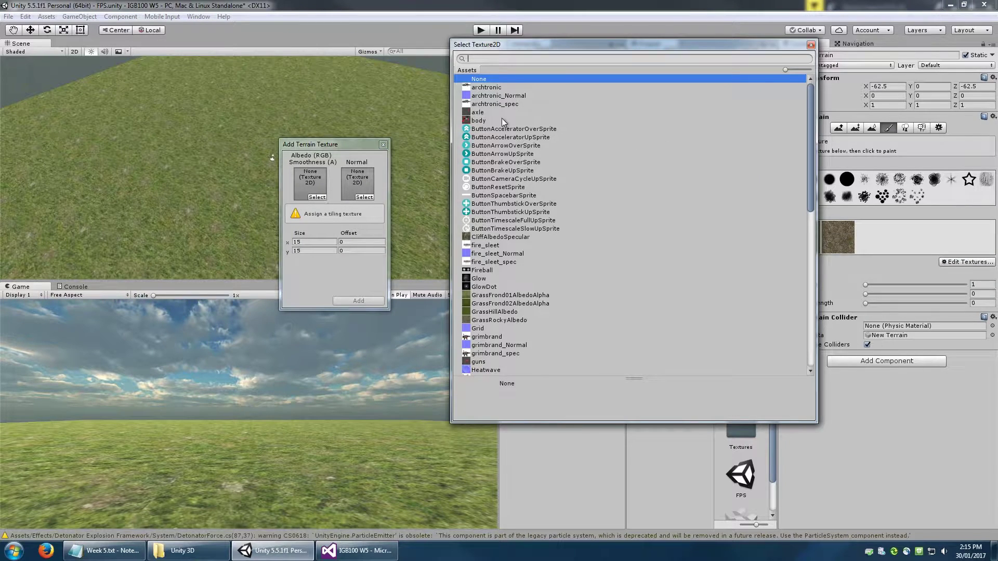
{"action": "type", "text": "sand"}
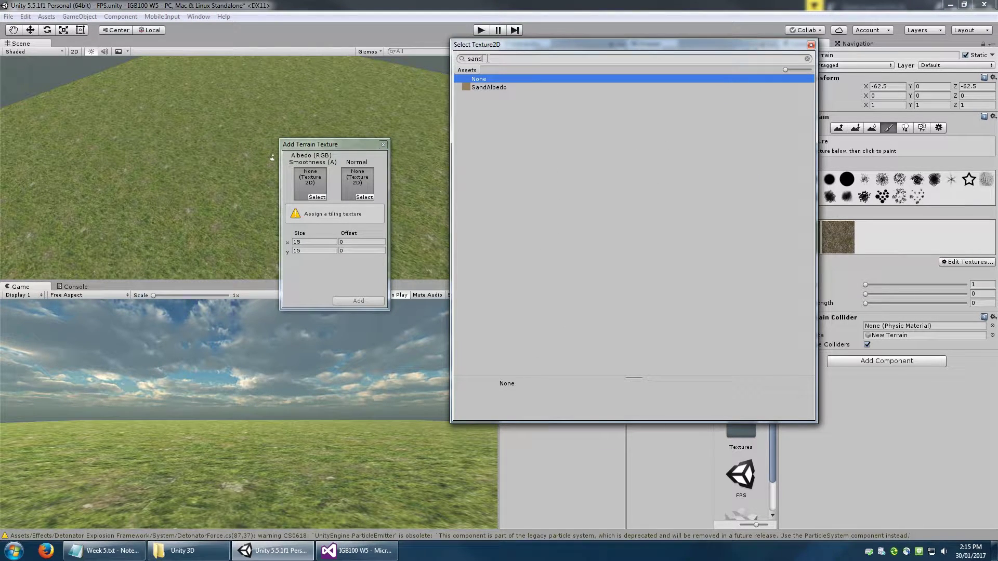
{"action": "double_click", "coordinate": [495, 87]}
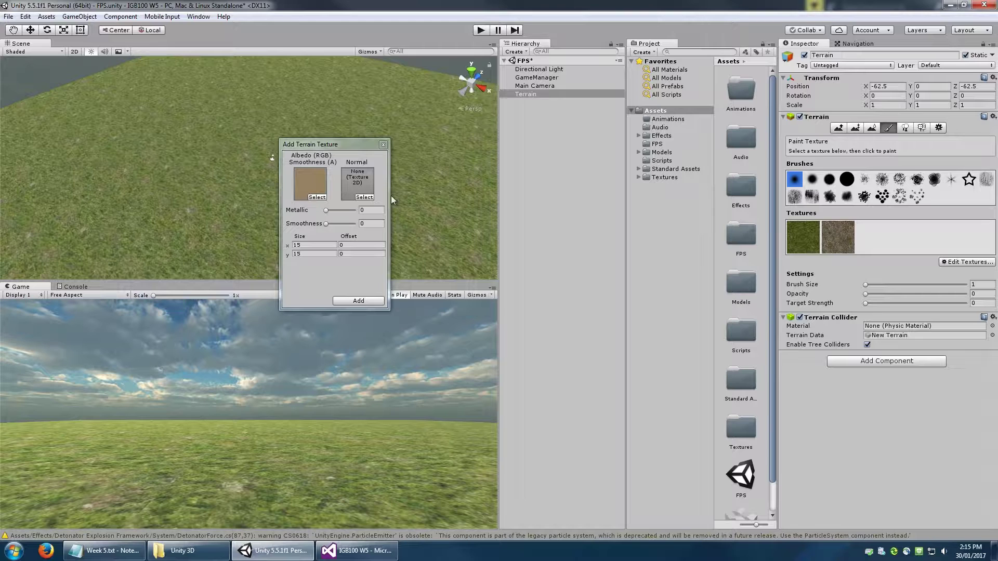
{"action": "left_click", "coordinate": [360, 301]}
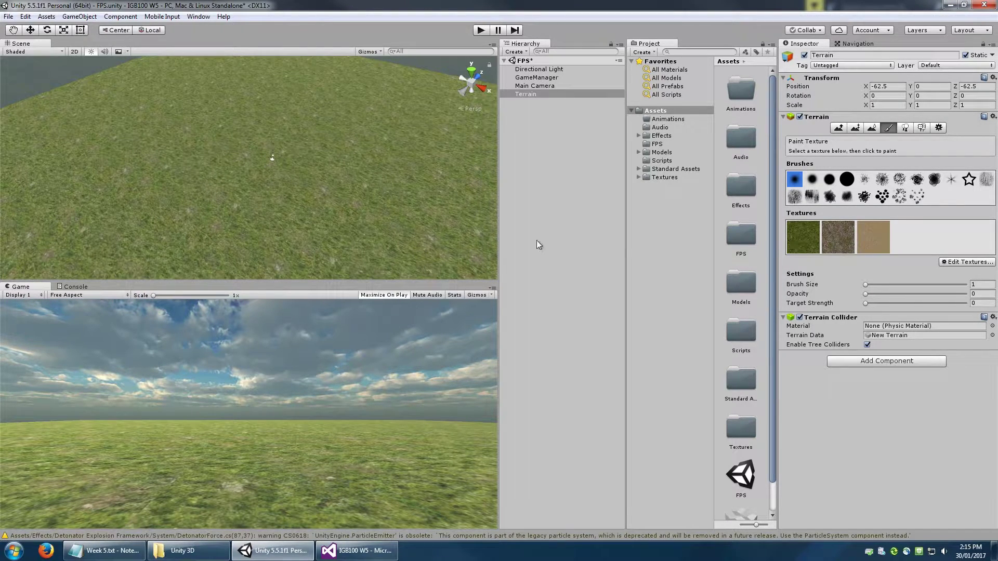
Choose the second soft round brush with brush size 37, opacity 41 and target strength 0.162 for texture painting
{"action": "scroll", "coordinate": [345, 220], "scroll_direction": "down", "scroll_amount": 10}
{"action": "right_click_drag", "start_coordinate": [344, 186], "coordinate": [338, 201]}
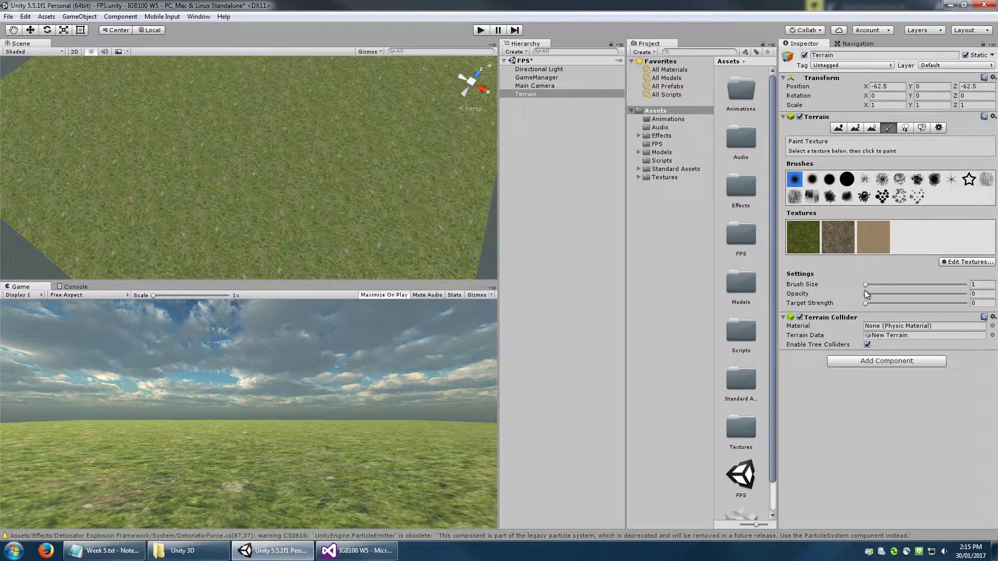
{"action": "mouse_move", "coordinate": [865, 288]}
{"action": "left_mouse_down"}
{"action": "mouse_move", "coordinate": [902, 284]}
{"action": "mouse_move", "coordinate": [907, 295]}
{"action": "mouse_move", "coordinate": [882, 308]}
{"action": "left_mouse_up"}
{"action": "left_click", "coordinate": [812, 181]}
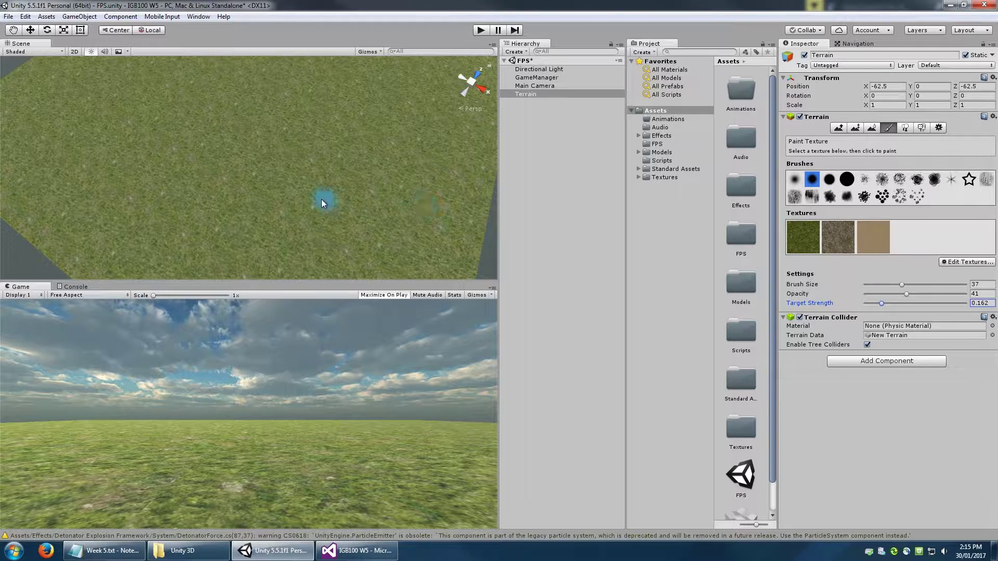
Raise the target strength to about 0.772 and paint patches of the rocky grass texture near one corner of the terrain
{"action": "scroll", "coordinate": [297, 212], "scroll_direction": "up", "scroll_amount": 3}
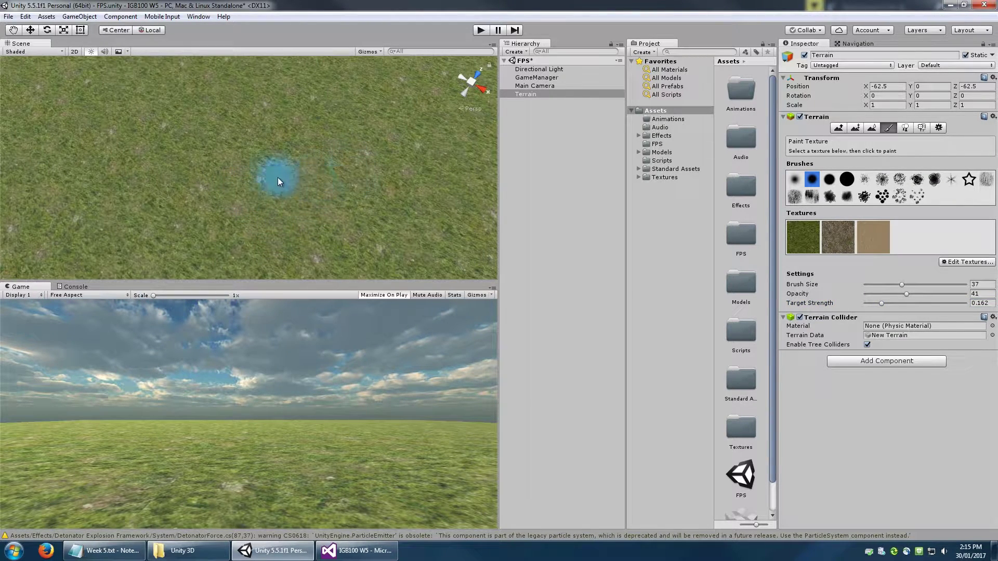
{"action": "left_click_drag", "start_coordinate": [881, 304], "coordinate": [942, 303]}
{"action": "mouse_move", "coordinate": [351, 211]}
{"action": "left_mouse_down"}
{"action": "mouse_move", "coordinate": [206, 183]}
{"action": "mouse_move", "coordinate": [201, 171]}
{"action": "mouse_move", "coordinate": [126, 173]}
{"action": "mouse_move", "coordinate": [158, 167]}
{"action": "left_mouse_up"}
{"action": "scroll", "coordinate": [161, 178], "scroll_direction": "down", "scroll_amount": 5}
{"action": "middle_click_drag", "start_coordinate": [158, 167], "coordinate": [279, 207]}
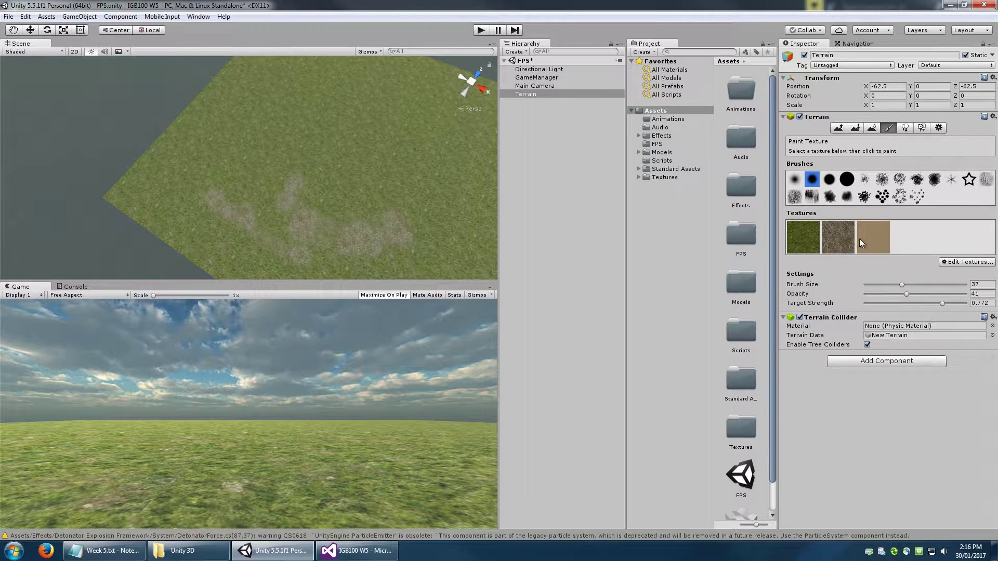
Set the brush size to 62 and opacity to 66, and paint several patches of the sand texture across the terrain
{"action": "left_click_drag", "start_coordinate": [902, 285], "coordinate": [934, 295]}
{"action": "left_click_drag", "start_coordinate": [346, 185], "coordinate": [341, 218]}
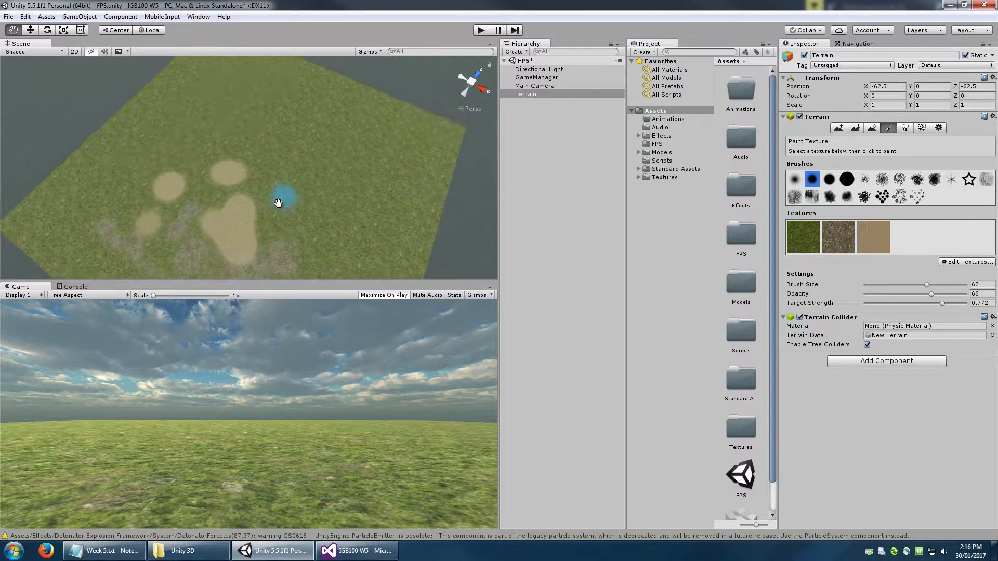
{"action": "mouse_move", "coordinate": [279, 201]}
{"action": "left_mouse_down"}
{"action": "mouse_move", "coordinate": [345, 174]}
{"action": "mouse_move", "coordinate": [334, 223]}
{"action": "mouse_move", "coordinate": [288, 154]}
{"action": "mouse_move", "coordinate": [294, 217]}
{"action": "left_mouse_up"}
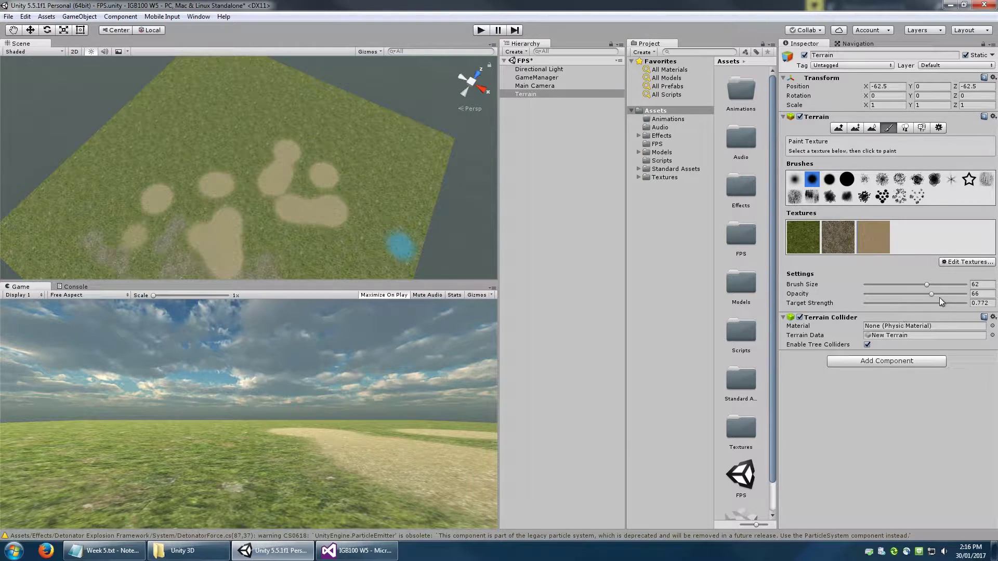
Undo the most recent sand strokes painted on the terrain
{"action": "key", "text": "ctrl+z"}
{"action": "key", "text": "ctrl+z"}
{"action": "key", "text": "ctrl+z"}
{"action": "key", "text": "ctrl+z"}
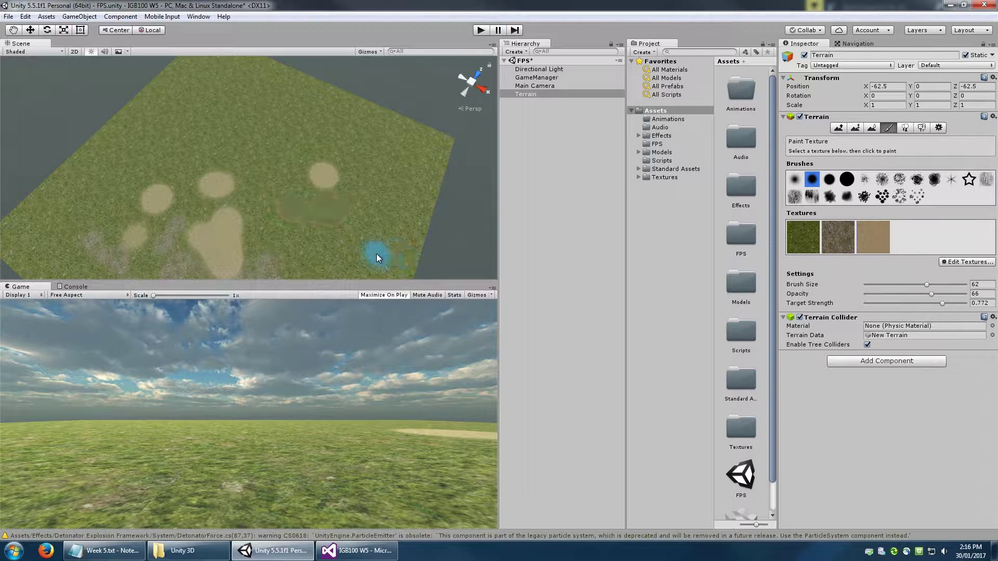
Undo the remaining trial texture strokes on the terrain, going back several strokes
{"action": "key", "text": "ctrl+z"}
{"action": "key", "text": "ctrl+z"}
{"action": "key", "text": "ctrl+z"}
{"action": "key", "text": "ctrl+z"}
{"action": "key", "text": "ctrl+z"}
{"action": "mouse_move", "coordinate": [376, 252]}
{"action": "middle_mouse_down"}
{"action": "mouse_move", "coordinate": [291, 216]}
{"action": "mouse_move", "coordinate": [319, 175]}
{"action": "middle_mouse_up"}
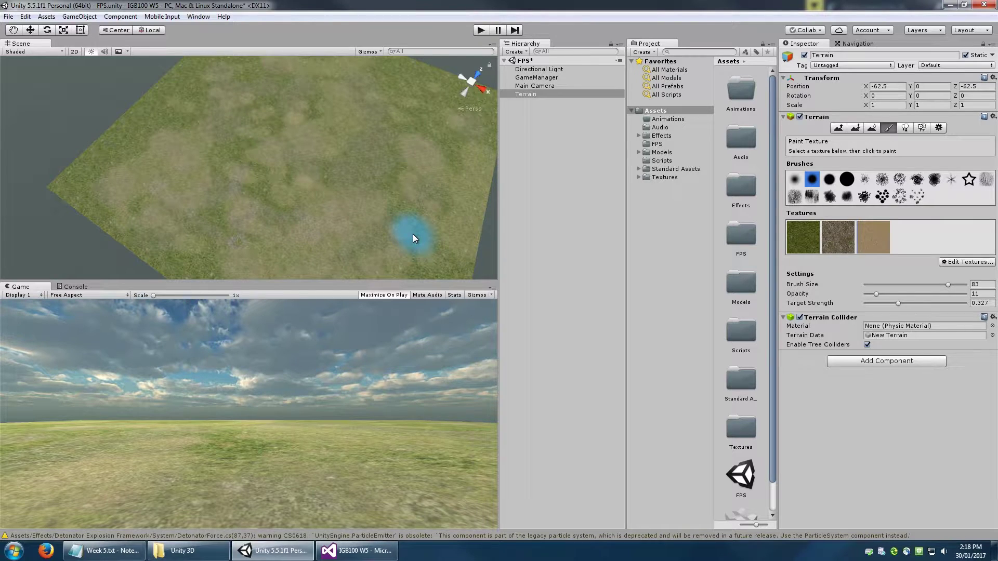
Switch the terrain to the Raise / Lower Terrain tool with brush size 46 and opacity 33
{"action": "right_click_drag", "start_coordinate": [363, 224], "coordinate": [323, 179]}
{"action": "middle_click_drag", "start_coordinate": [324, 180], "coordinate": [291, 93]}
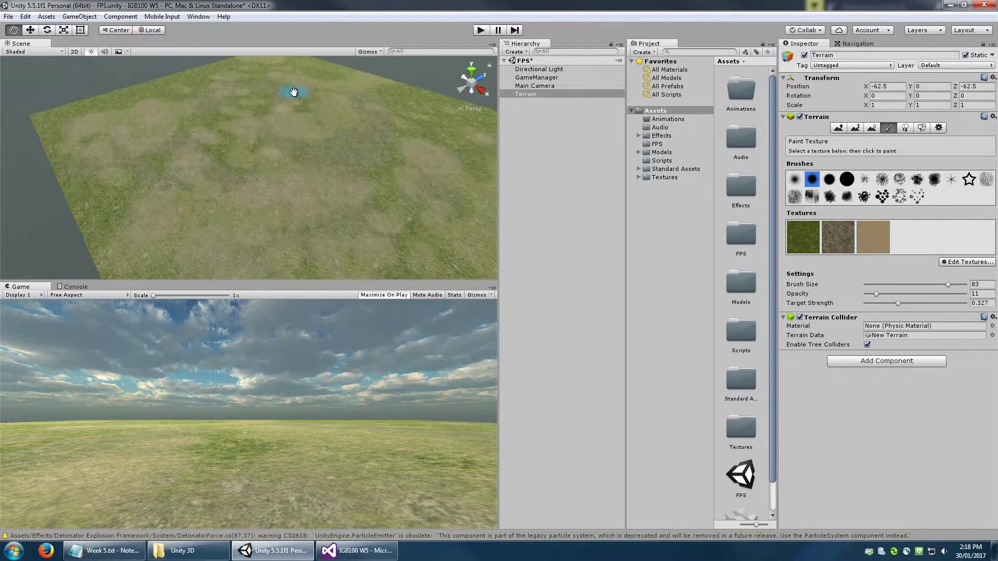
{"action": "right_click_drag", "start_coordinate": [289, 151], "coordinate": [359, 151]}
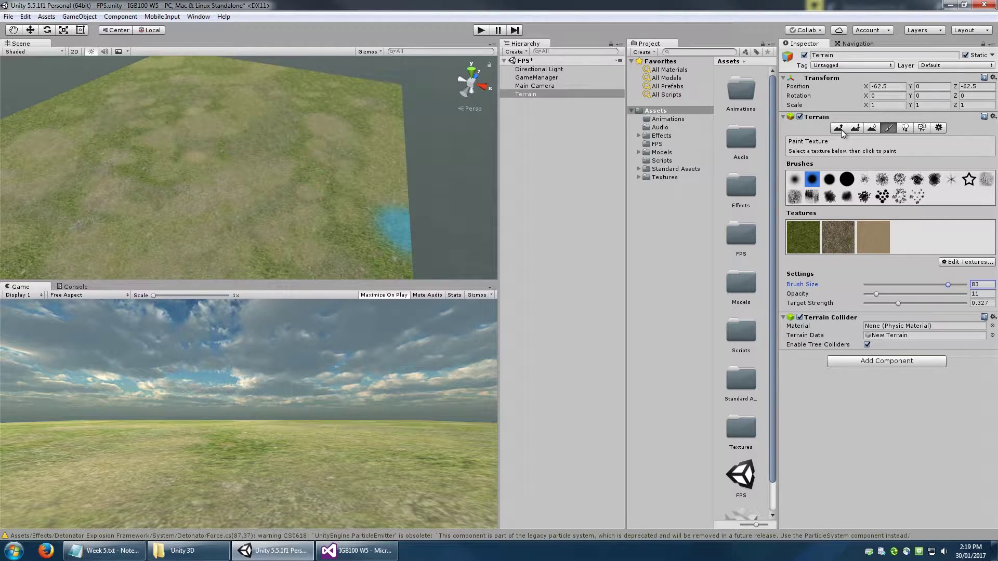
{"action": "left_click", "coordinate": [838, 128]}
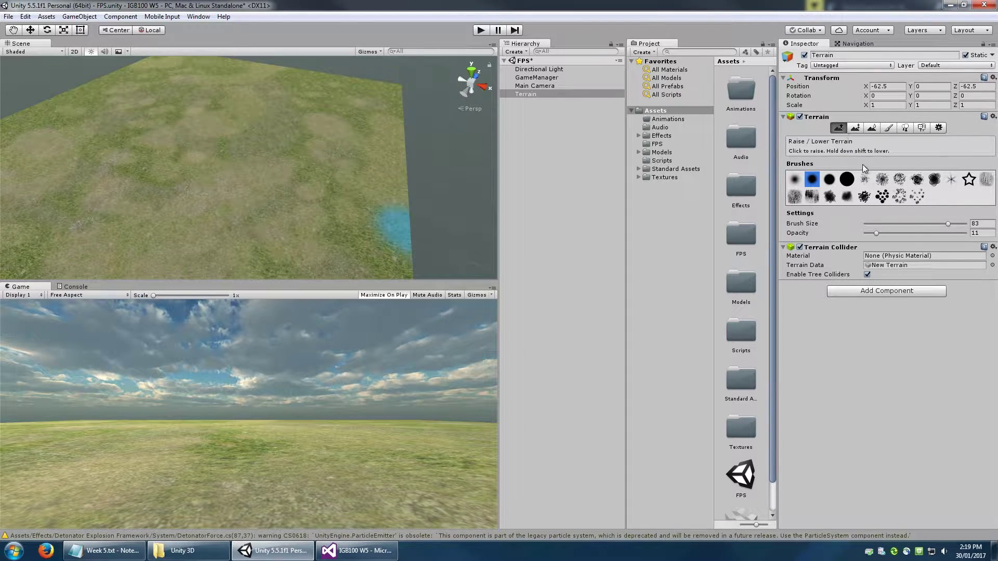
{"action": "left_click", "coordinate": [913, 224]}
{"action": "left_click_drag", "start_coordinate": [875, 233], "coordinate": [897, 233]}
{"action": "scroll", "coordinate": [330, 222], "scroll_direction": "down", "scroll_amount": 2}
{"action": "scroll", "coordinate": [260, 216], "scroll_direction": "down", "scroll_amount": 2}
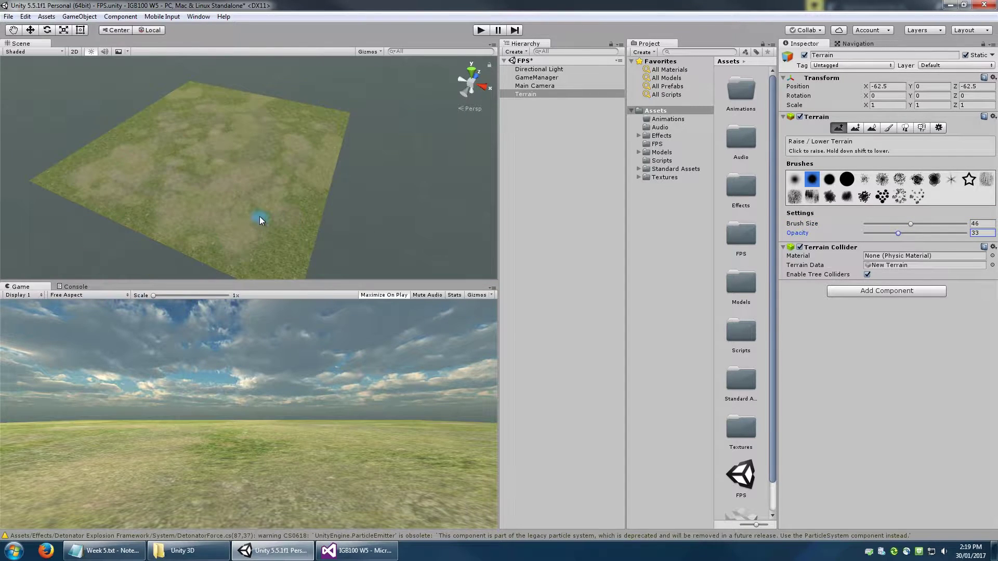
Set the brush size to 71 and raise a continuous bumpy ridge of hills along one outer edge of the terrain
{"action": "middle_click_drag", "start_coordinate": [260, 216], "coordinate": [388, 210]}
{"action": "left_click", "coordinate": [918, 224]}
{"action": "left_click_drag", "start_coordinate": [918, 224], "coordinate": [936, 225]}
{"action": "scroll", "coordinate": [398, 225], "scroll_direction": "up", "scroll_amount": 3}
{"action": "middle_click_drag", "start_coordinate": [398, 225], "coordinate": [320, 213]}
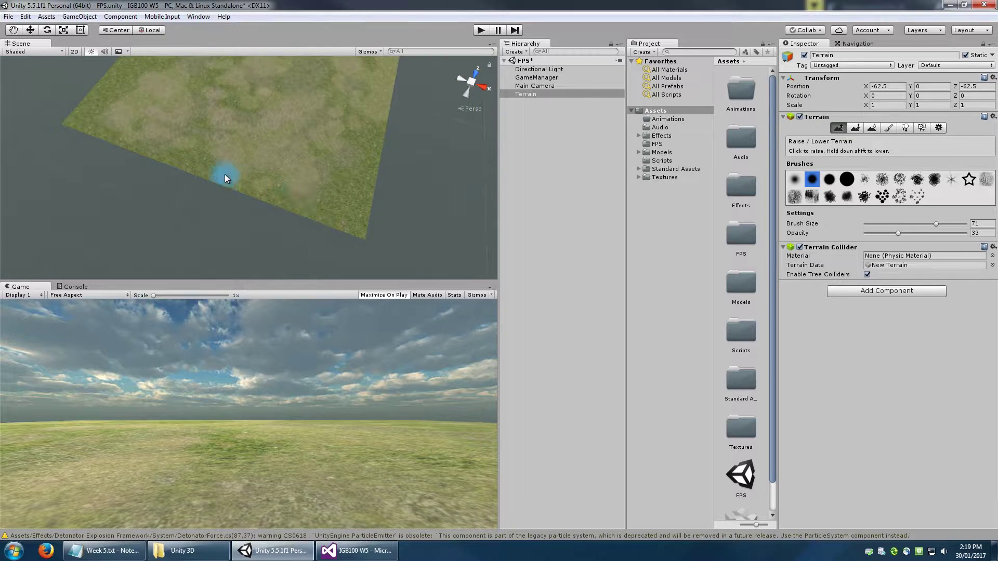
{"action": "left_click_drag", "start_coordinate": [84, 127], "coordinate": [104, 131]}
{"action": "left_click_drag", "start_coordinate": [186, 163], "coordinate": [205, 171]}
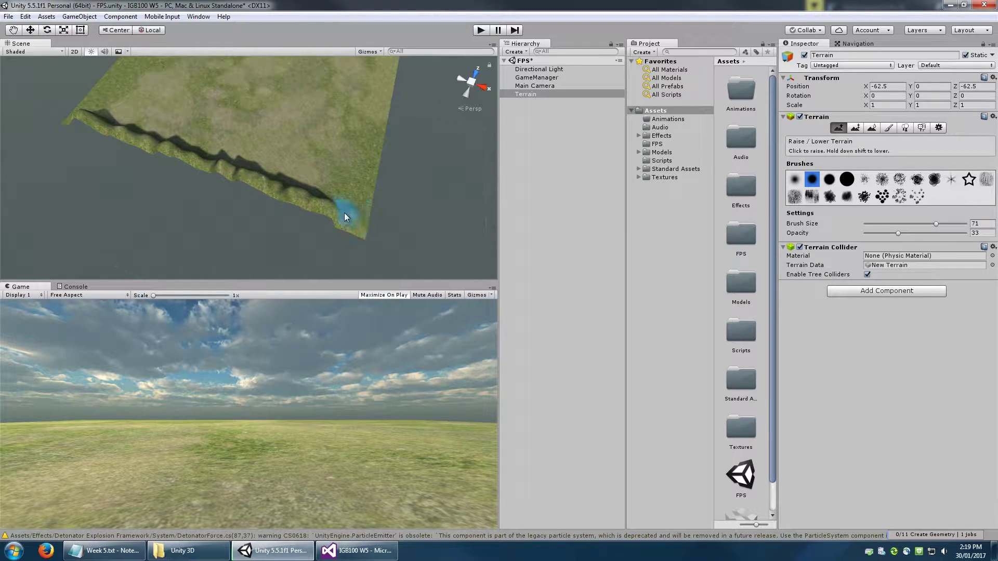
{"action": "left_click_drag", "start_coordinate": [407, 203], "coordinate": [192, 174], "text": "alt"}
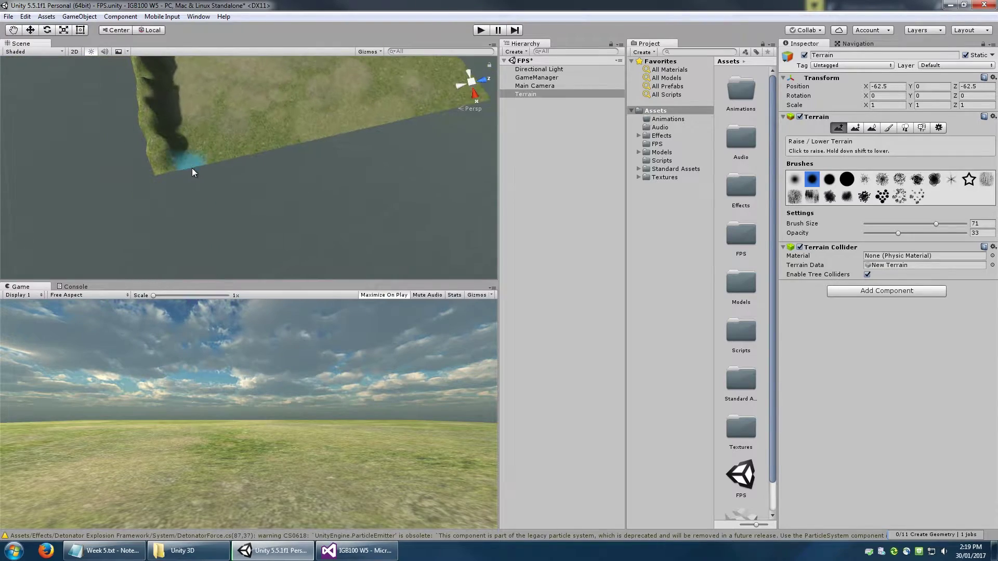
{"action": "middle_click_drag", "start_coordinate": [300, 138], "coordinate": [216, 185]}
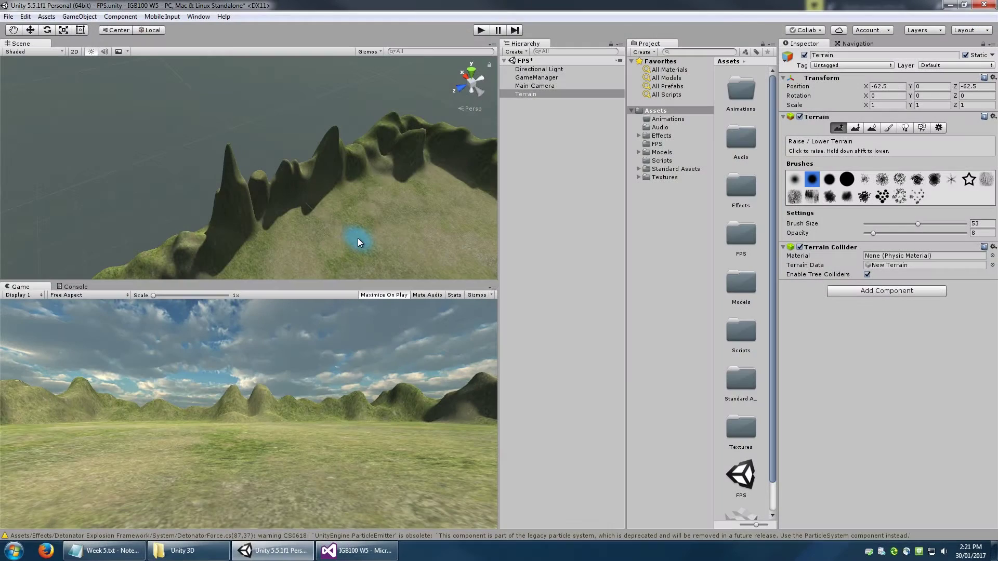
Use Paint Height with a target height of 5 to level the hilltops on part of the boundary ridge
{"action": "mouse_move", "coordinate": [359, 233]}
{"action": "left_mouse_down", "text": "alt"}
{"action": "mouse_move", "coordinate": [289, 212]}
{"action": "mouse_move", "coordinate": [334, 201]}
{"action": "mouse_move", "coordinate": [283, 179]}
{"action": "mouse_move", "coordinate": [291, 208]}
{"action": "mouse_move", "coordinate": [272, 208]}
{"action": "mouse_move", "coordinate": [286, 198]}
{"action": "left_mouse_up", "text": "alt"}
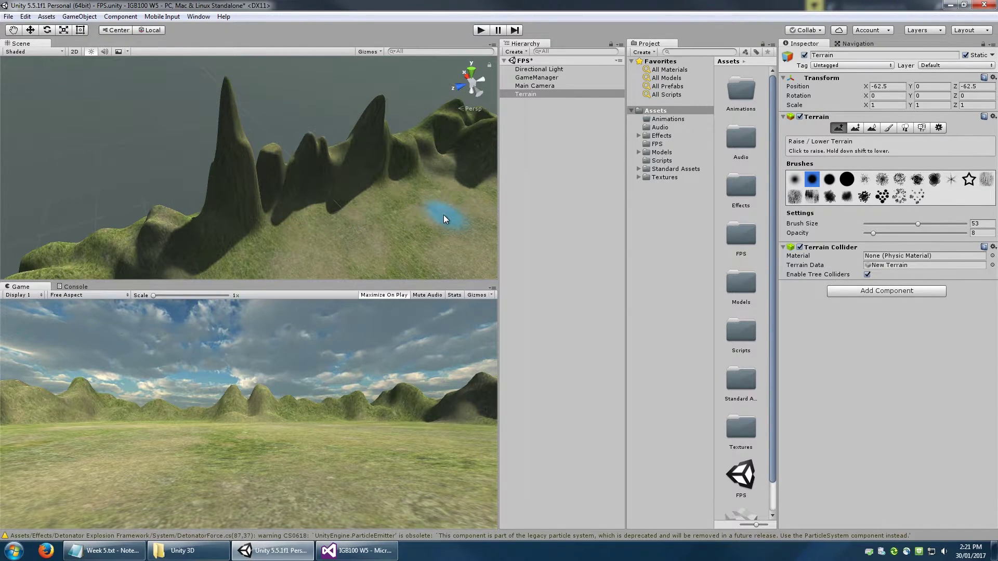
{"action": "left_click", "coordinate": [856, 128]}
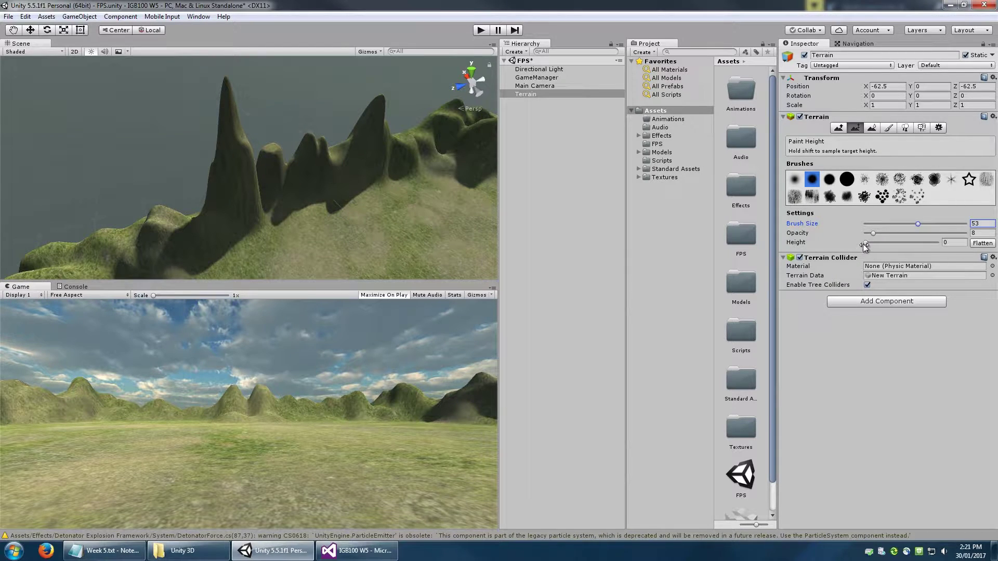
{"action": "left_click_drag", "start_coordinate": [865, 243], "coordinate": [873, 247]}
{"action": "left_click_drag", "start_coordinate": [952, 243], "coordinate": [926, 242]}
{"action": "type", "text": "5"}
{"action": "mouse_move", "coordinate": [237, 182]}
{"action": "left_mouse_down"}
{"action": "mouse_move", "coordinate": [255, 180]}
{"action": "mouse_move", "coordinate": [214, 182]}
{"action": "mouse_move", "coordinate": [317, 167]}
{"action": "mouse_move", "coordinate": [267, 174]}
{"action": "left_mouse_up"}
{"action": "middle_click_drag", "start_coordinate": [366, 191], "coordinate": [216, 181]}
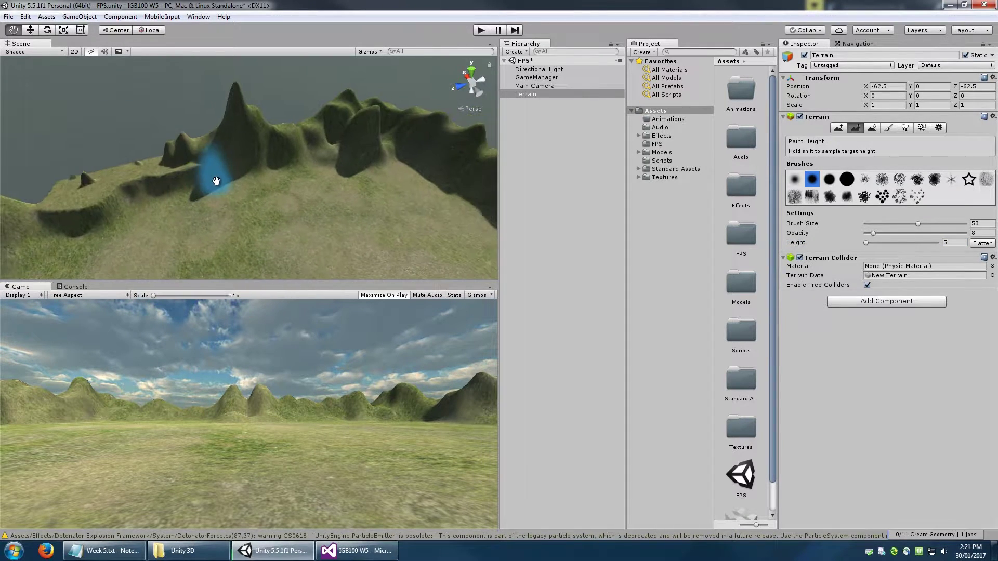
Level more of the boundary hills towards the terrain corner into a flat ledge at height 5
{"action": "mouse_move", "coordinate": [177, 164]}
{"action": "left_mouse_down"}
{"action": "mouse_move", "coordinate": [250, 129]}
{"action": "mouse_move", "coordinate": [196, 149]}
{"action": "left_mouse_up"}
{"action": "middle_click_drag", "start_coordinate": [182, 152], "coordinate": [274, 141]}
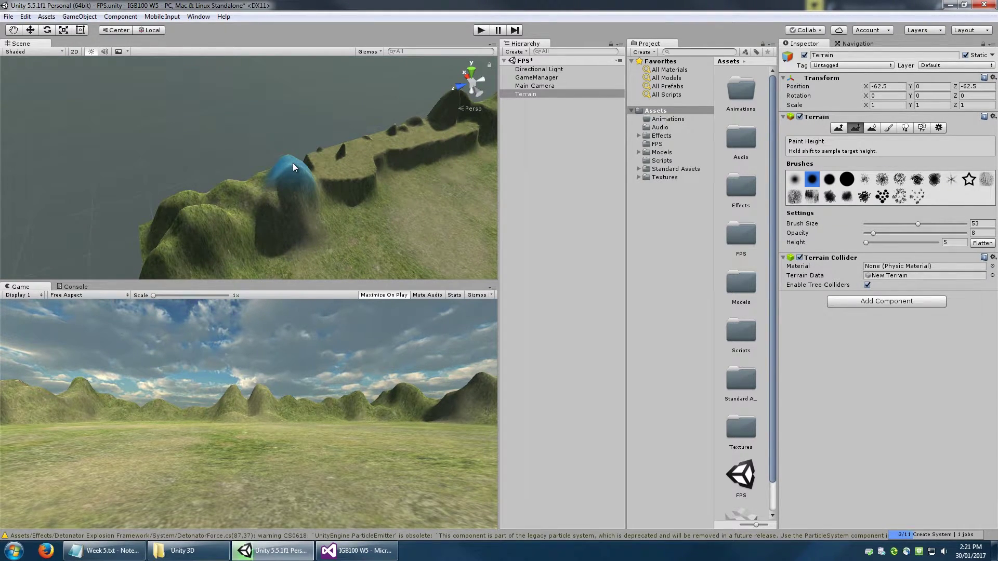
{"action": "middle_click_drag", "start_coordinate": [359, 165], "coordinate": [235, 182]}
{"action": "scroll", "coordinate": [237, 156], "scroll_direction": "up", "scroll_amount": 5}
{"action": "right_click_drag", "start_coordinate": [238, 151], "coordinate": [277, 198]}
{"action": "scroll", "coordinate": [283, 212], "scroll_direction": "down", "scroll_amount": 6}
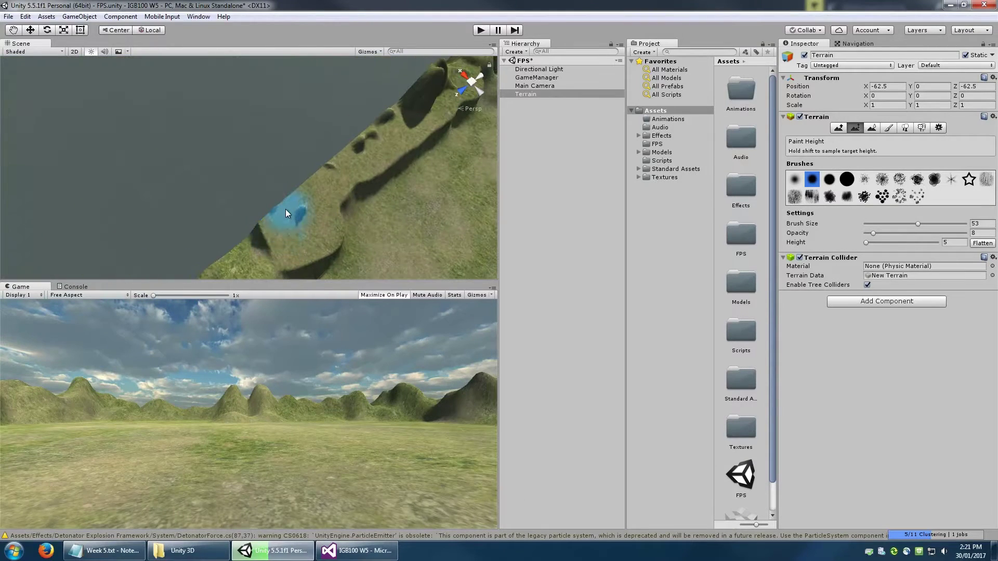
{"action": "scroll", "coordinate": [278, 229], "scroll_direction": "up", "scroll_amount": 3}
{"action": "middle_click_drag", "start_coordinate": [279, 229], "coordinate": [253, 179]}
{"action": "mouse_move", "coordinate": [253, 179]}
{"action": "right_mouse_down"}
{"action": "mouse_move", "coordinate": [218, 200]}
{"action": "mouse_move", "coordinate": [154, 162]}
{"action": "mouse_move", "coordinate": [186, 161]}
{"action": "right_mouse_up"}
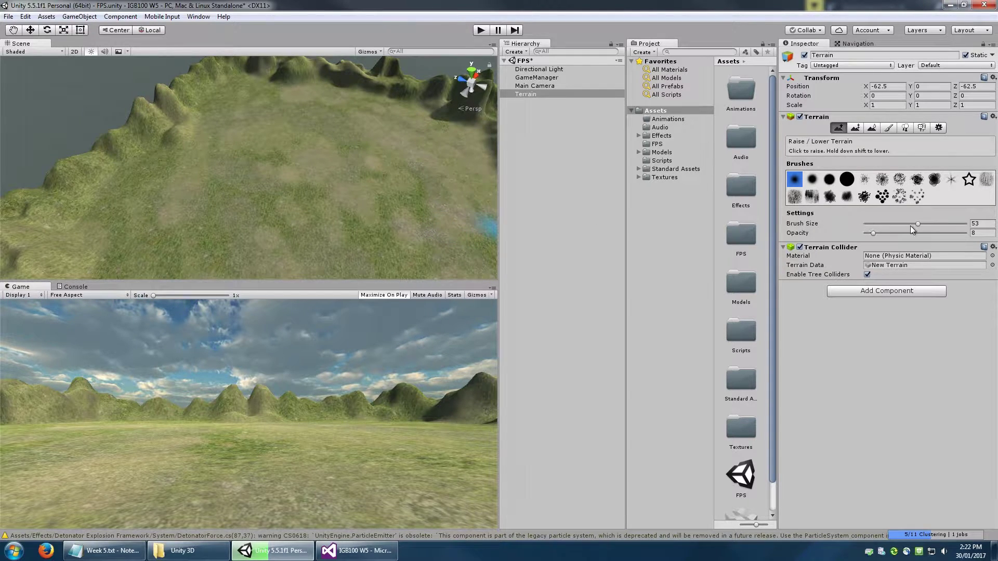
Set the Raise / Lower brush size to 86 and opacity to 5, and raise gentle mounds on the flat interior
{"action": "left_click_drag", "start_coordinate": [917, 224], "coordinate": [945, 225]}
{"action": "left_click", "coordinate": [873, 233]}
{"action": "left_click_drag", "start_coordinate": [873, 237], "coordinate": [870, 235]}
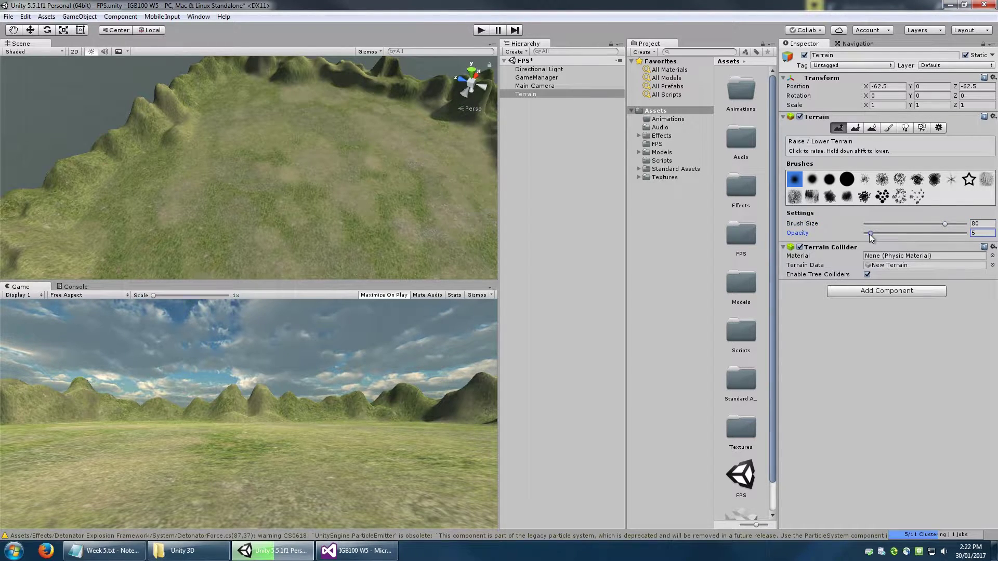
{"action": "left_click_drag", "start_coordinate": [945, 224], "coordinate": [951, 224]}
{"action": "left_click_drag", "start_coordinate": [285, 188], "coordinate": [254, 174], "text": "alt"}
{"action": "mouse_move", "coordinate": [177, 185]}
{"action": "left_mouse_down"}
{"action": "mouse_move", "coordinate": [189, 166]}
{"action": "mouse_move", "coordinate": [211, 189]}
{"action": "left_mouse_up"}
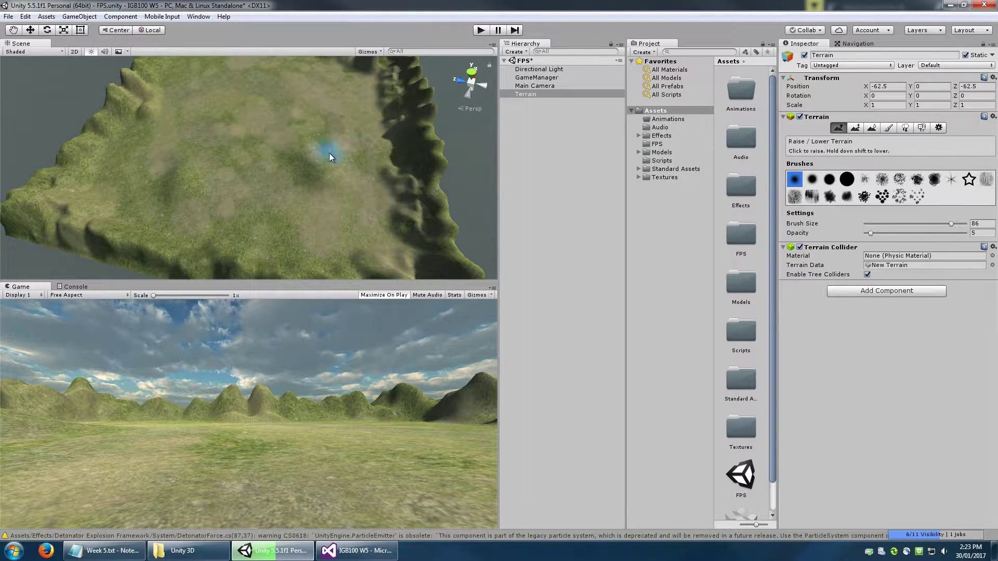
Raise further low, rolling mounds across the rest of the terrain's interior
{"action": "scroll", "coordinate": [322, 154], "scroll_direction": "down", "scroll_amount": 3}
{"action": "mouse_move", "coordinate": [220, 159]}
{"action": "left_mouse_down"}
{"action": "mouse_move", "coordinate": [247, 145]}
{"action": "mouse_move", "coordinate": [232, 146]}
{"action": "mouse_move", "coordinate": [259, 156]}
{"action": "mouse_move", "coordinate": [222, 164]}
{"action": "mouse_move", "coordinate": [234, 182]}
{"action": "left_mouse_up"}
{"action": "middle_click_drag", "start_coordinate": [235, 198], "coordinate": [238, 157]}
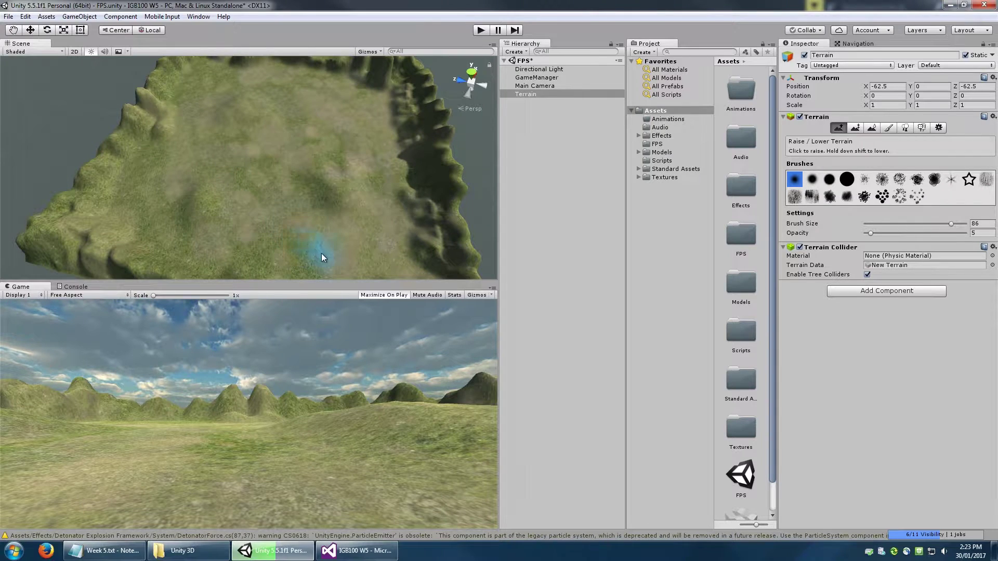
{"action": "middle_click_drag", "start_coordinate": [305, 240], "coordinate": [295, 200]}
{"action": "middle_click_drag", "start_coordinate": [315, 125], "coordinate": [322, 191]}
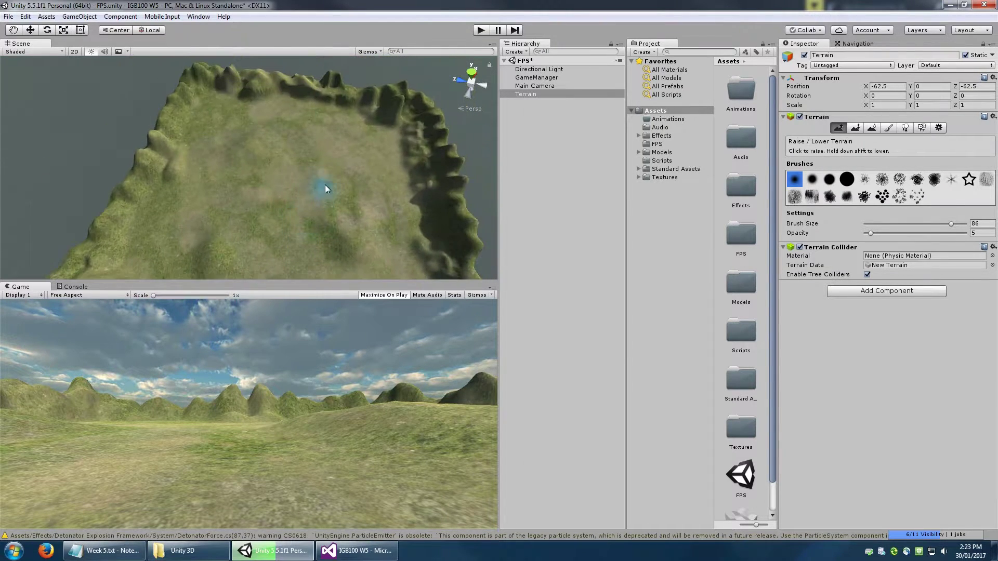
{"action": "left_click_drag", "start_coordinate": [192, 212], "coordinate": [156, 234]}
{"action": "mouse_move", "coordinate": [156, 234]}
{"action": "right_mouse_down"}
{"action": "mouse_move", "coordinate": [247, 207]}
{"action": "mouse_move", "coordinate": [220, 171]}
{"action": "right_mouse_up"}
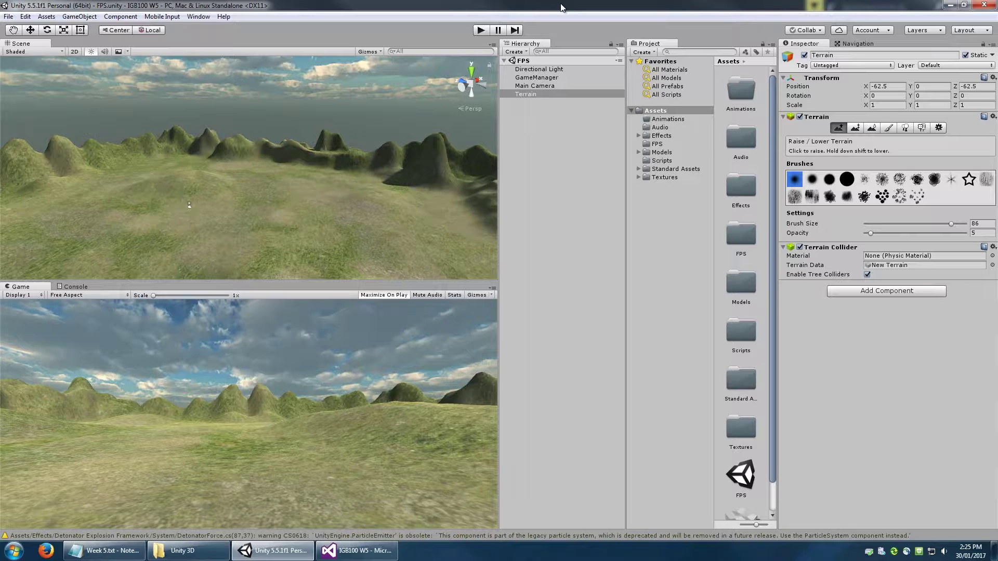
Add the Palm_Desktop prefab to the terrain's placeable trees
{"action": "left_click", "coordinate": [905, 127]}
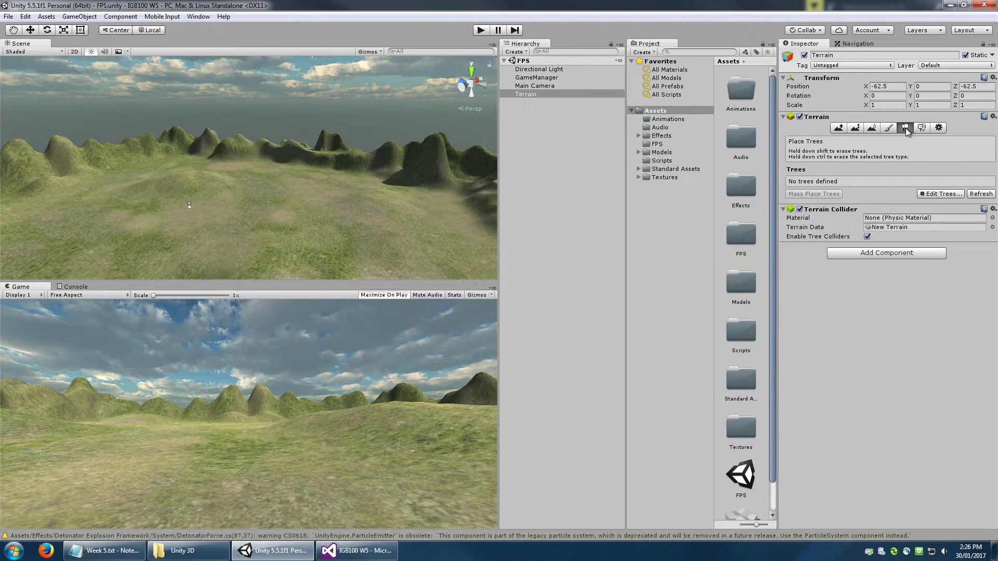
{"action": "left_click", "coordinate": [931, 195]}
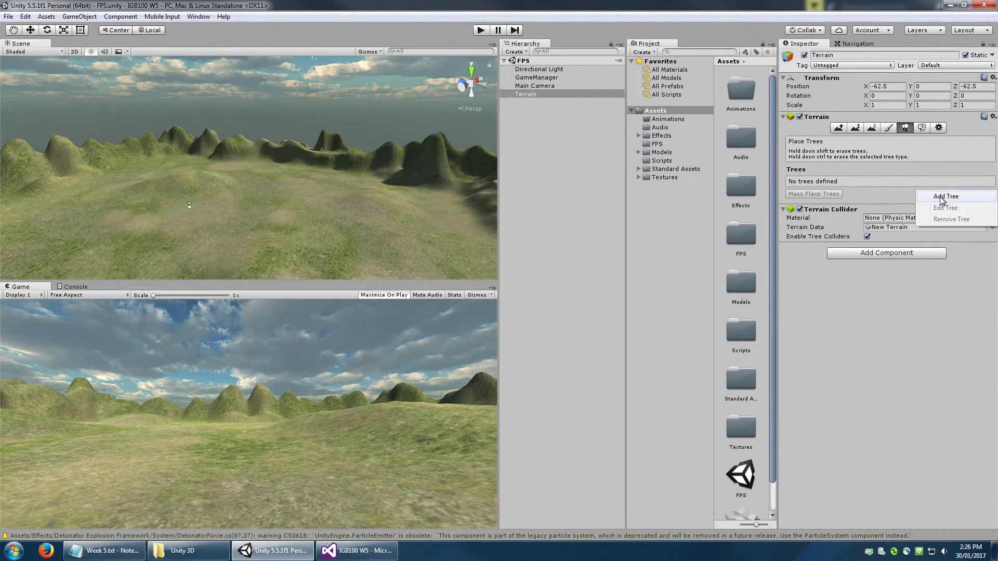
{"action": "left_click", "coordinate": [934, 197]}
{"action": "left_click_drag", "start_coordinate": [156, 8], "coordinate": [328, 102]}
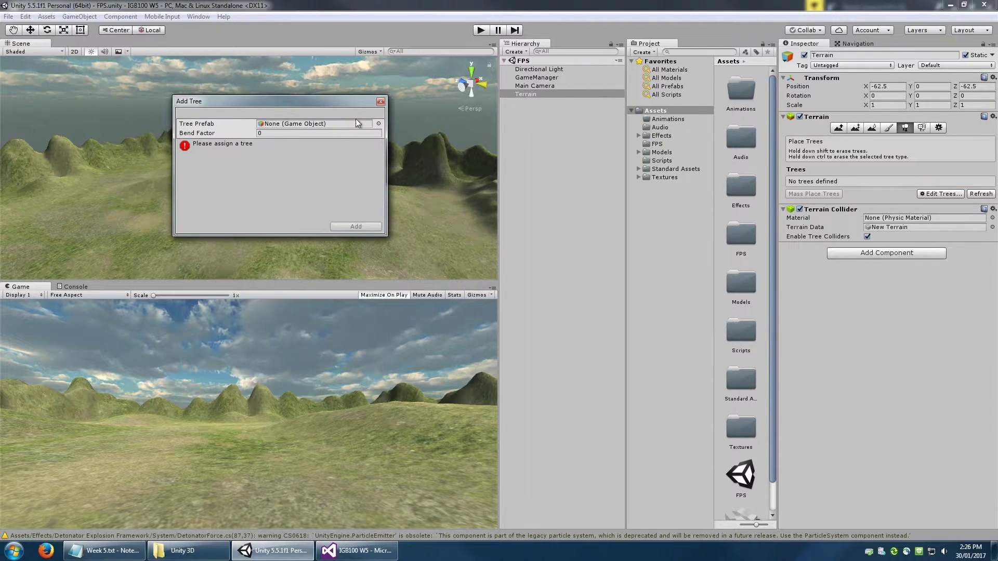
{"action": "left_click", "coordinate": [379, 125]}
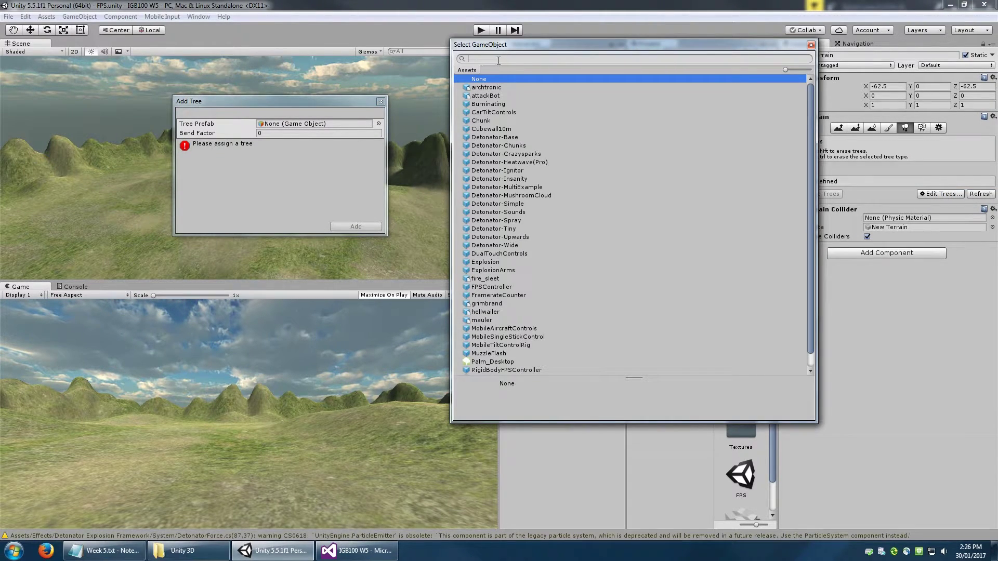
{"action": "type", "text": "palm"}
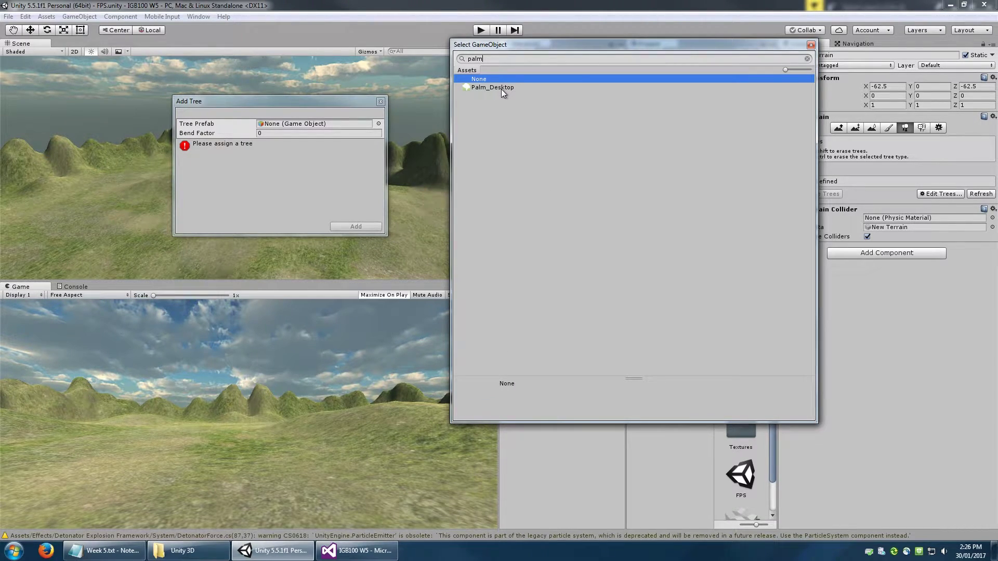
{"action": "left_click", "coordinate": [492, 87]}
{"action": "left_click", "coordinate": [356, 226]}
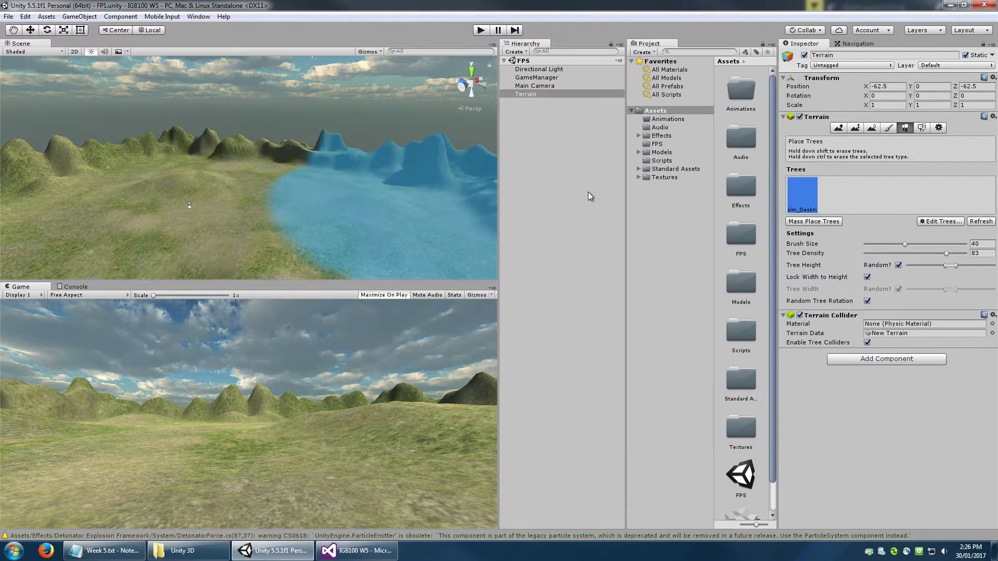
Set the tree brush size to 8.5 and tree density to 10, and place one palm on the open ground
{"action": "left_click_drag", "start_coordinate": [904, 246], "coordinate": [873, 245]}
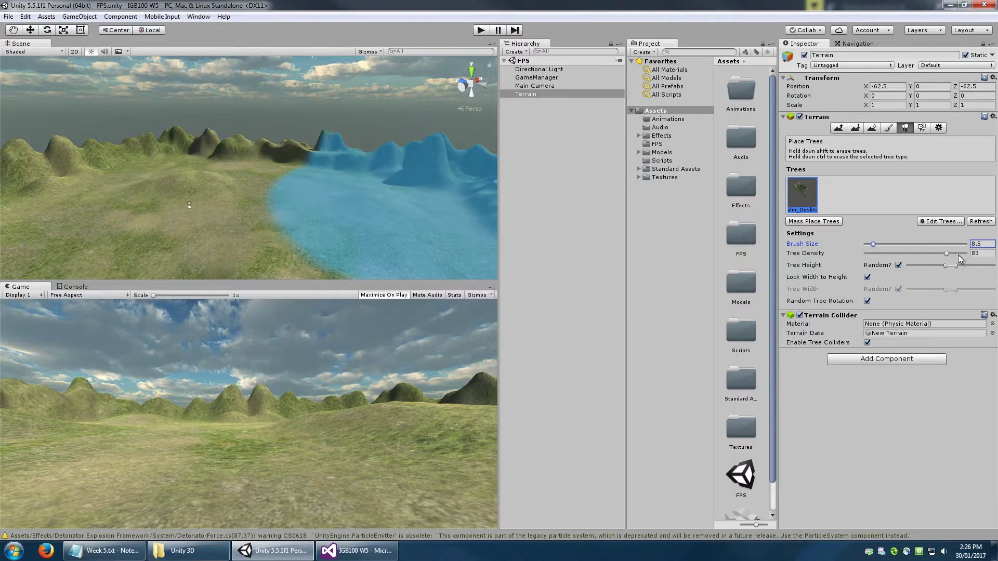
{"action": "left_click_drag", "start_coordinate": [943, 254], "coordinate": [861, 259]}
{"action": "middle_click_drag", "start_coordinate": [232, 226], "coordinate": [274, 217]}
{"action": "scroll", "coordinate": [273, 217], "scroll_direction": "down", "scroll_amount": 3}
{"action": "right_click_drag", "start_coordinate": [274, 217], "coordinate": [261, 238]}
{"action": "mouse_move", "coordinate": [261, 238]}
{"action": "middle_mouse_down"}
{"action": "mouse_move", "coordinate": [269, 225]}
{"action": "mouse_move", "coordinate": [240, 226]}
{"action": "mouse_move", "coordinate": [295, 204]}
{"action": "middle_mouse_up"}
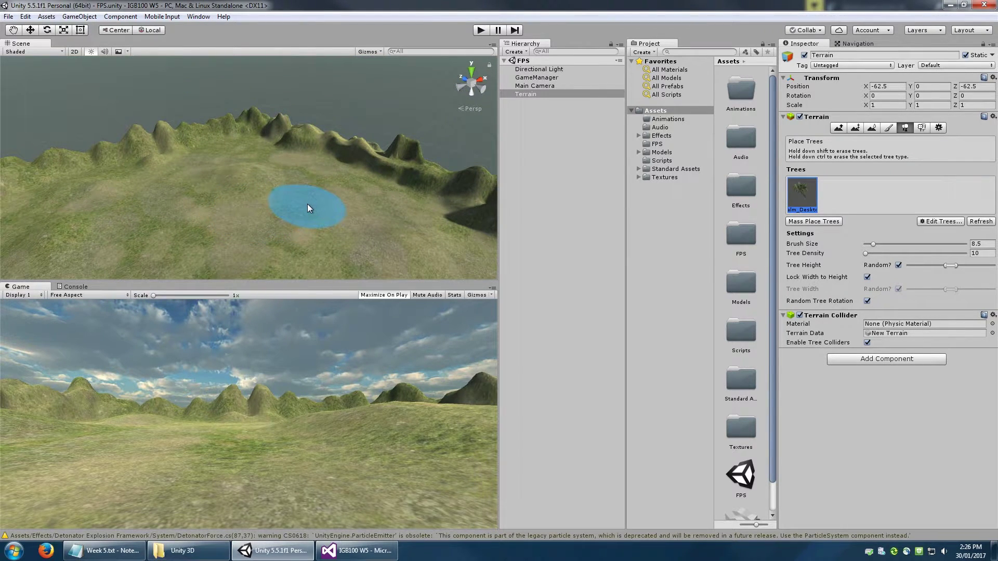
{"action": "left_click", "coordinate": [307, 204]}
Place a second palm tree on the open ground near the first one
{"action": "scroll", "coordinate": [275, 237], "scroll_direction": "up", "scroll_amount": 3}
{"action": "mouse_move", "coordinate": [225, 214]}
{"action": "middle_mouse_down"}
{"action": "mouse_move", "coordinate": [250, 216]}
{"action": "mouse_move", "coordinate": [241, 196]}
{"action": "mouse_move", "coordinate": [226, 201]}
{"action": "middle_mouse_up"}
{"action": "middle_click_drag", "start_coordinate": [216, 198], "coordinate": [218, 197]}
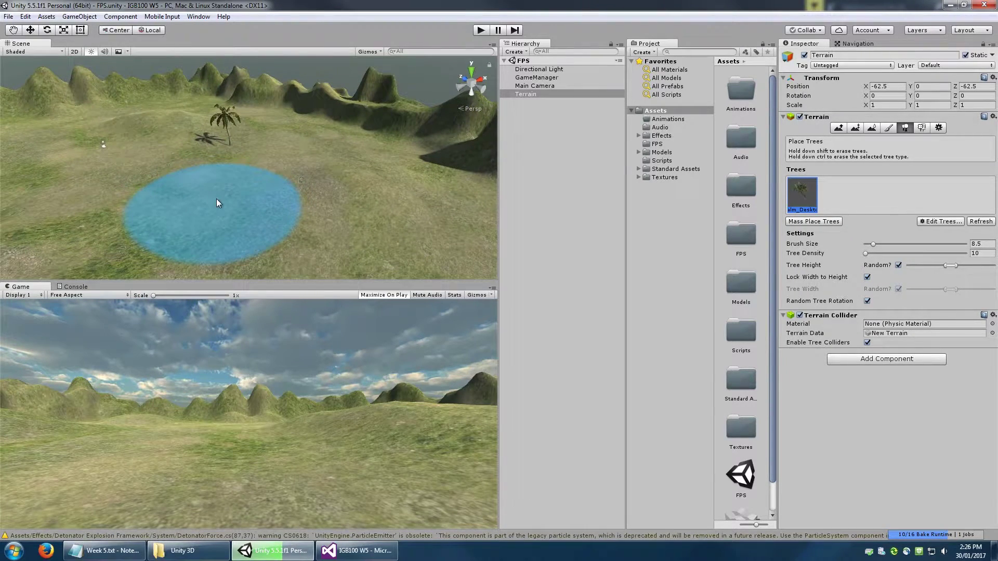
{"action": "scroll", "coordinate": [381, 197], "scroll_direction": "down", "scroll_amount": 5}
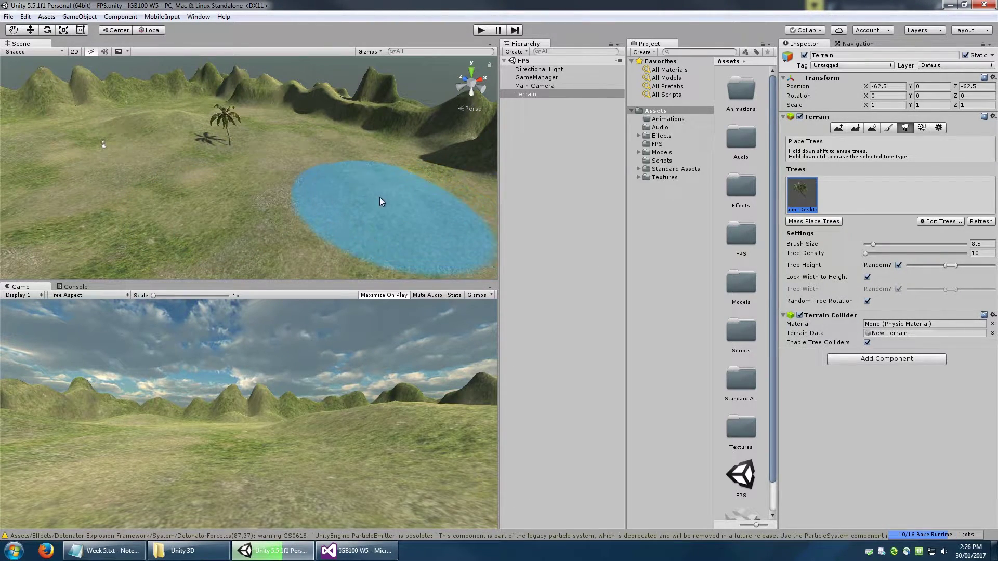
{"action": "left_click", "coordinate": [333, 190]}
{"action": "scroll", "coordinate": [304, 208], "scroll_direction": "up", "scroll_amount": 3}
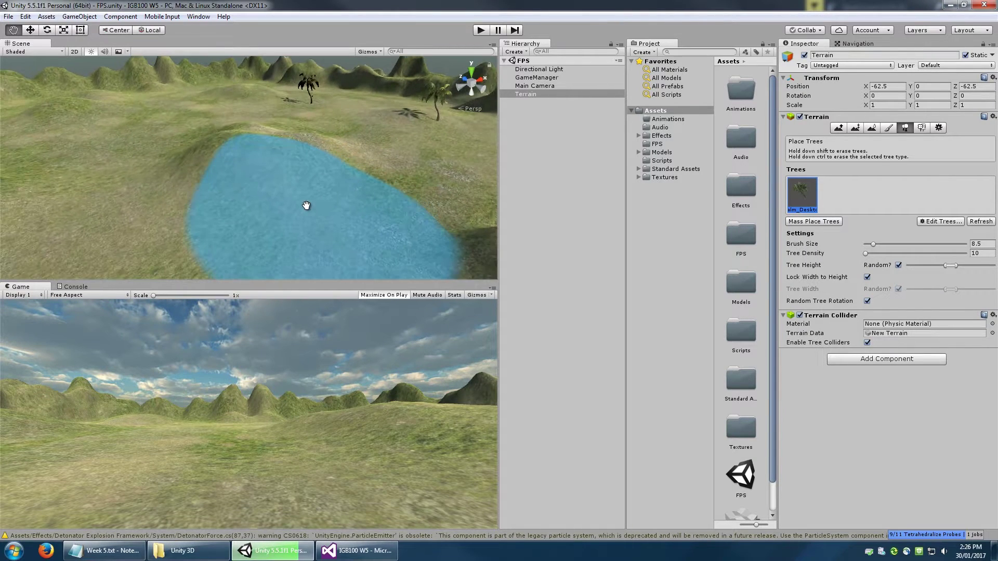
{"action": "scroll", "coordinate": [308, 205], "scroll_direction": "down", "scroll_amount": 5}
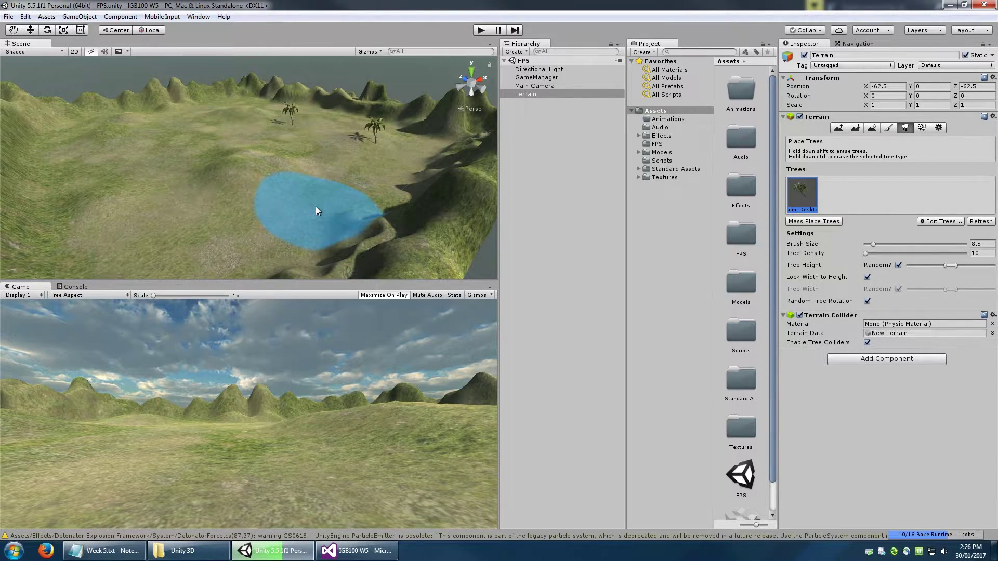
Widen the random tree height range in both directions and scatter individual palms of varied height across the terrain's interior
{"action": "left_click_drag", "start_coordinate": [956, 265], "coordinate": [930, 265]}
{"action": "left_click_drag", "start_coordinate": [974, 265], "coordinate": [971, 265]}
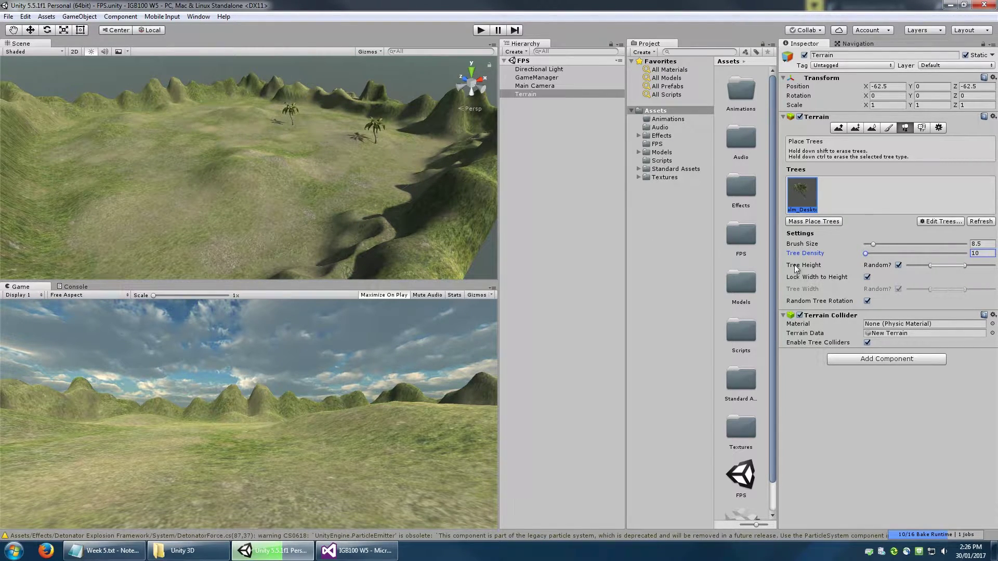
{"action": "mouse_move", "coordinate": [148, 115]}
{"action": "middle_mouse_down"}
{"action": "mouse_move", "coordinate": [189, 171]}
{"action": "mouse_move", "coordinate": [178, 202]}
{"action": "mouse_move", "coordinate": [194, 221]}
{"action": "mouse_move", "coordinate": [248, 222]}
{"action": "mouse_move", "coordinate": [188, 197]}
{"action": "mouse_move", "coordinate": [249, 241]}
{"action": "mouse_move", "coordinate": [252, 218]}
{"action": "middle_mouse_up"}
{"action": "left_click", "coordinate": [194, 232]}
{"action": "left_click", "coordinate": [167, 220]}
{"action": "scroll", "coordinate": [229, 201], "scroll_direction": "down", "scroll_amount": 2}
{"action": "left_click", "coordinate": [223, 198]}
{"action": "scroll", "coordinate": [243, 191], "scroll_direction": "up", "scroll_amount": 4}
{"action": "left_click", "coordinate": [273, 182]}
{"action": "scroll", "coordinate": [210, 222], "scroll_direction": "up", "scroll_amount": 5}
{"action": "scroll", "coordinate": [208, 181], "scroll_direction": "down", "scroll_amount": 5}
{"action": "left_click", "coordinate": [250, 241]}
{"action": "left_click", "coordinate": [252, 220]}
{"action": "scroll", "coordinate": [238, 213], "scroll_direction": "up", "scroll_amount": 3}
{"action": "left_click", "coordinate": [338, 219]}
{"action": "middle_click_drag", "start_coordinate": [362, 186], "coordinate": [326, 209]}
{"action": "left_click", "coordinate": [290, 242]}
{"action": "left_click", "coordinate": [100, 170]}
{"action": "middle_click_drag", "start_coordinate": [138, 195], "coordinate": [275, 207]}
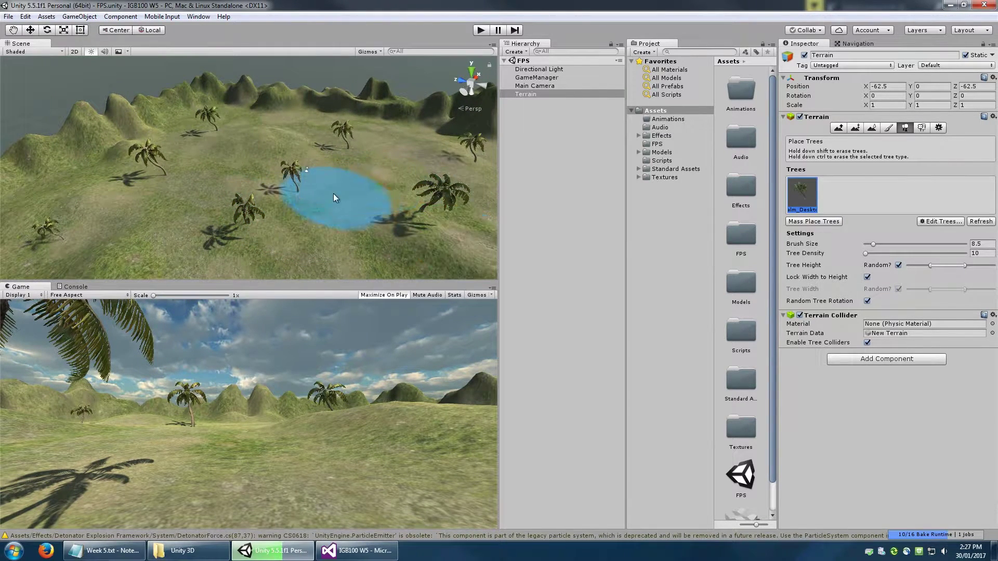
Add GrassFrond01AlbedoAlpha to the terrain's paintable details as a grass texture, keeping the default sizes and colours
{"action": "left_click", "coordinate": [922, 128]}
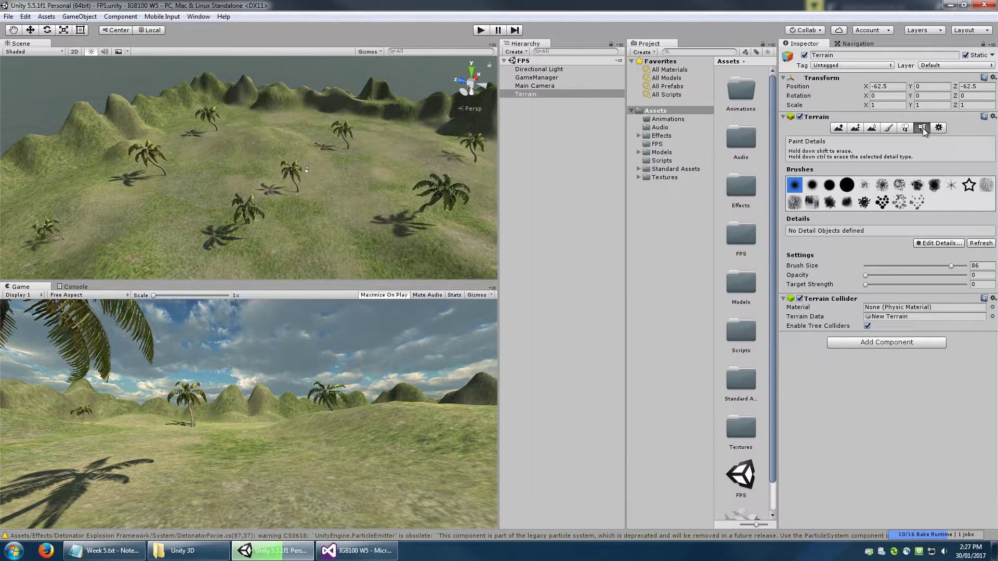
{"action": "left_click", "coordinate": [944, 244]}
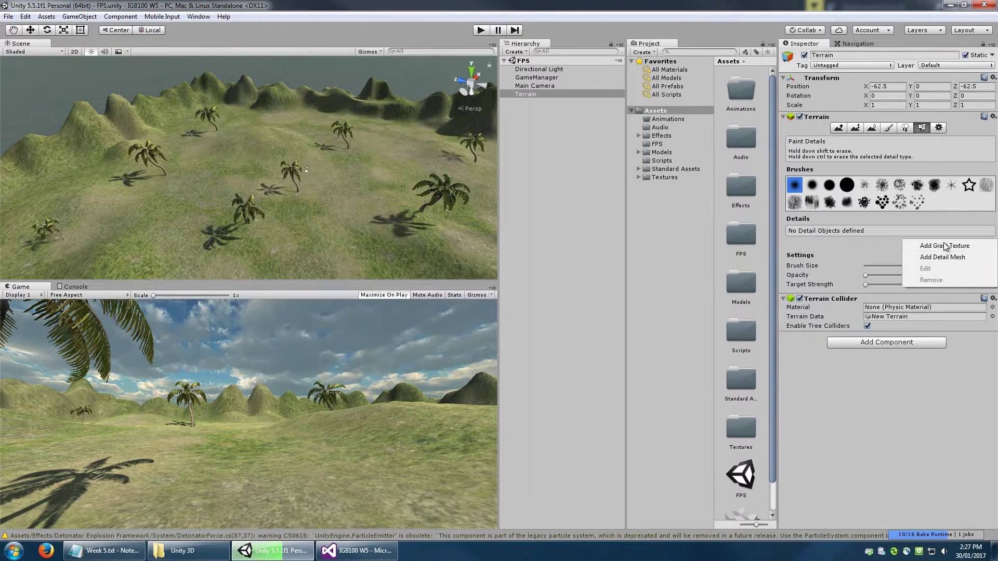
{"action": "left_click", "coordinate": [943, 246]}
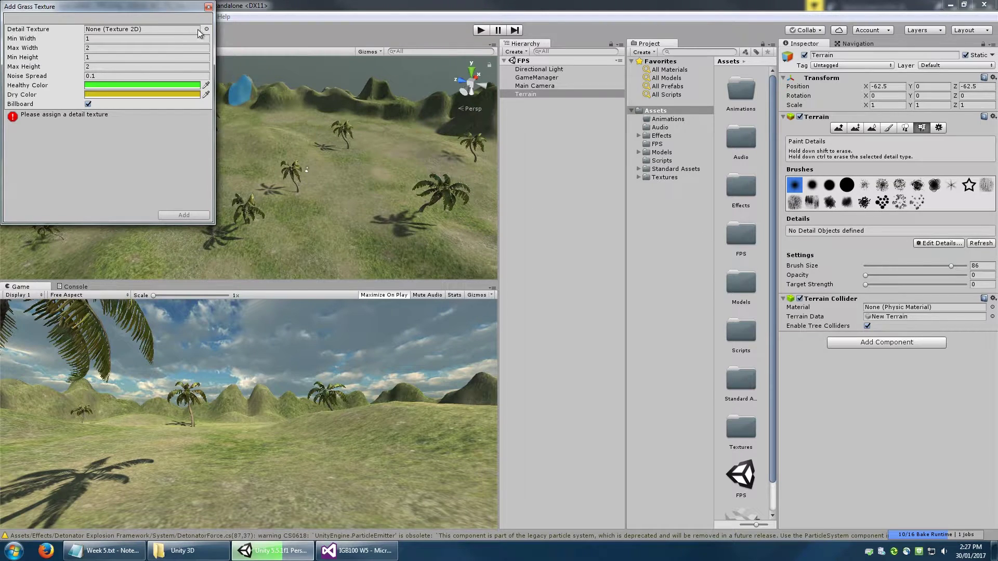
{"action": "left_click", "coordinate": [206, 30]}
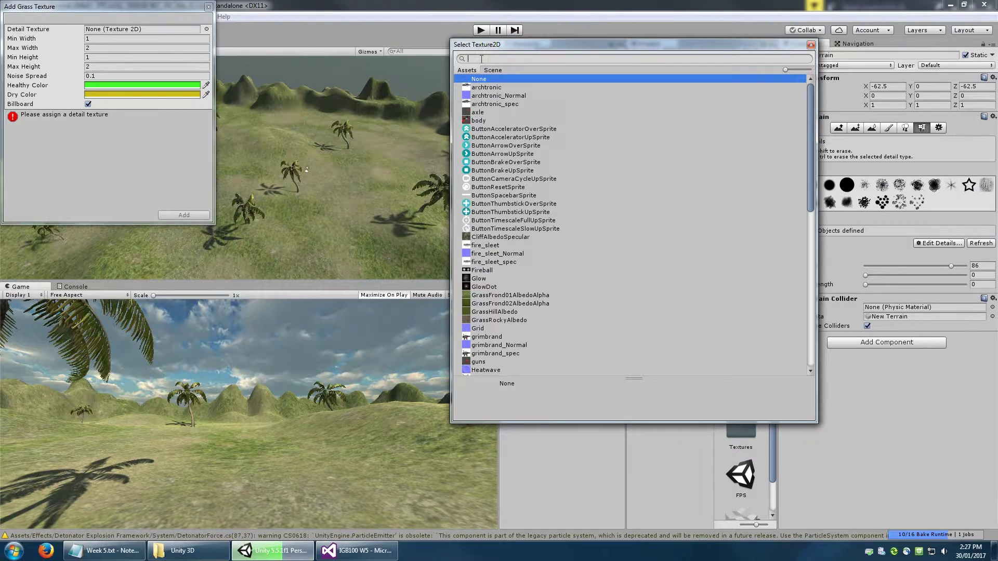
{"action": "type", "text": "grass"}
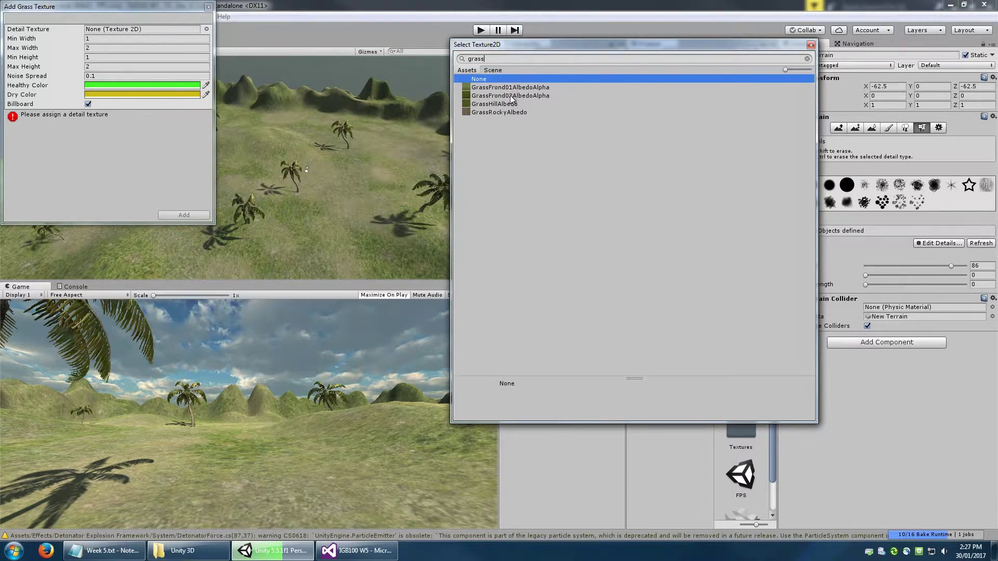
{"action": "left_click", "coordinate": [499, 87]}
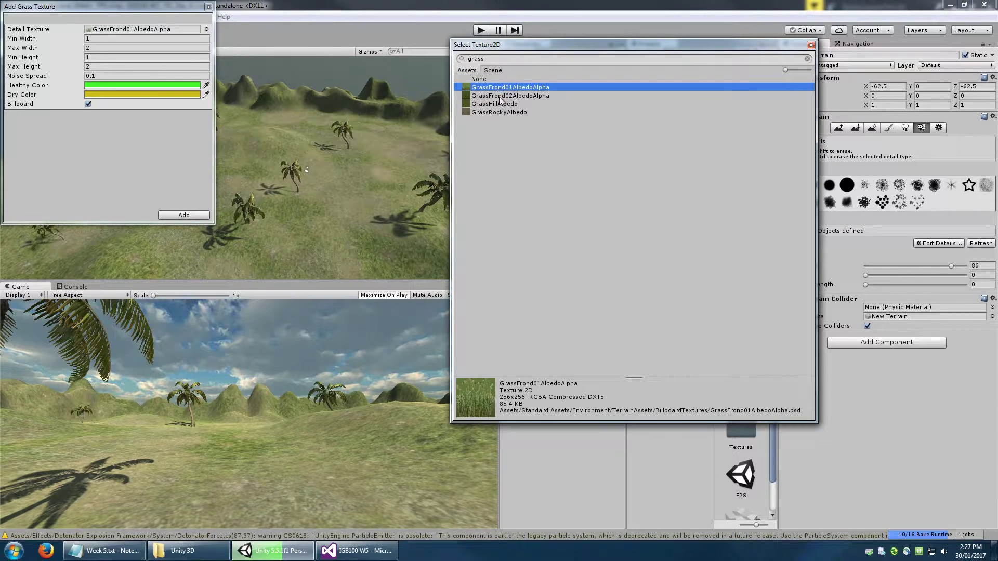
{"action": "left_click", "coordinate": [499, 96]}
{"action": "left_click", "coordinate": [502, 89]}
{"action": "left_click", "coordinate": [192, 214]}
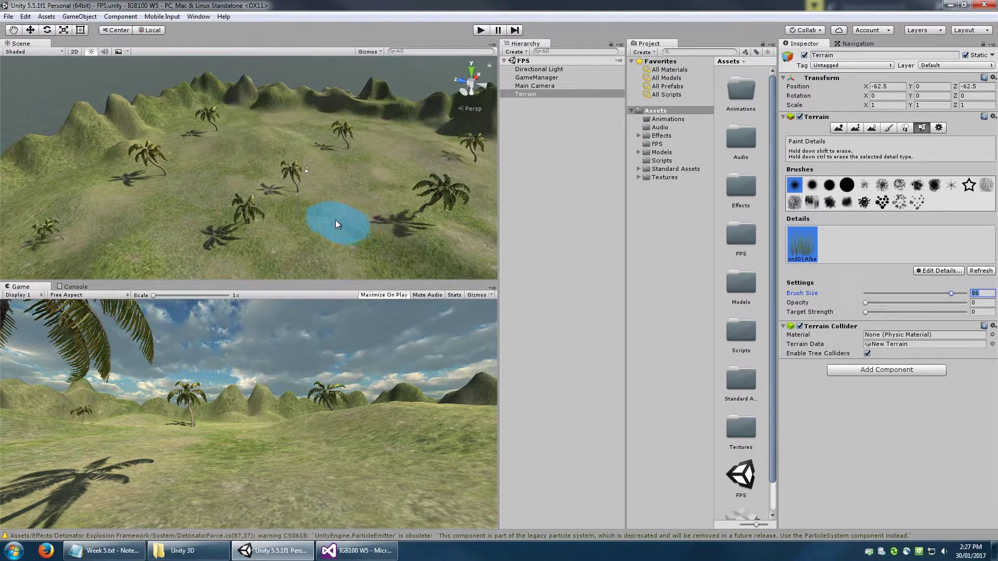
Set the detail brush size to 16, opacity to 0.115 and target strength to 0.125
{"action": "mouse_move", "coordinate": [950, 297]}
{"action": "left_mouse_down"}
{"action": "mouse_move", "coordinate": [880, 295]}
{"action": "mouse_move", "coordinate": [874, 312]}
{"action": "mouse_move", "coordinate": [877, 303]}
{"action": "left_mouse_up"}
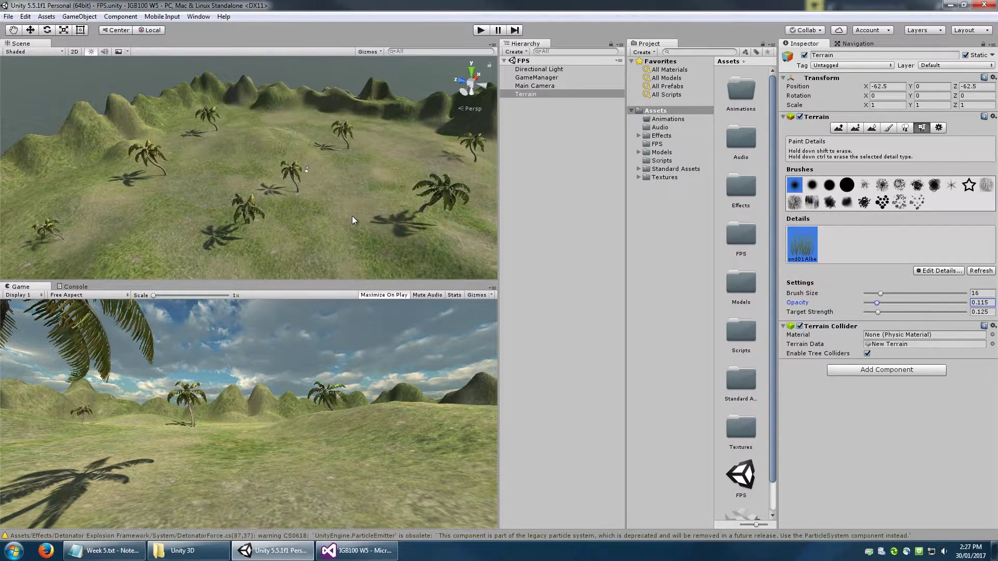
{"action": "middle_click_drag", "start_coordinate": [296, 212], "coordinate": [276, 192]}
{"action": "scroll", "coordinate": [285, 221], "scroll_direction": "up", "scroll_amount": 4}
{"action": "scroll", "coordinate": [280, 223], "scroll_direction": "down", "scroll_amount": 4}
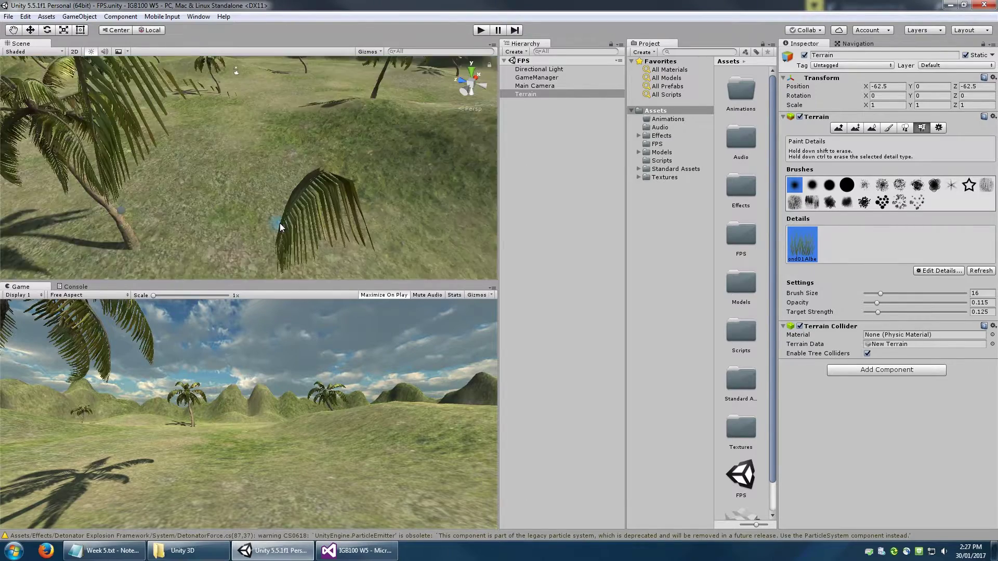
{"action": "right_click_drag", "start_coordinate": [341, 206], "coordinate": [242, 199]}
{"action": "scroll", "coordinate": [294, 211], "scroll_direction": "down", "scroll_amount": 4}
{"action": "scroll", "coordinate": [309, 194], "scroll_direction": "up", "scroll_amount": 4}
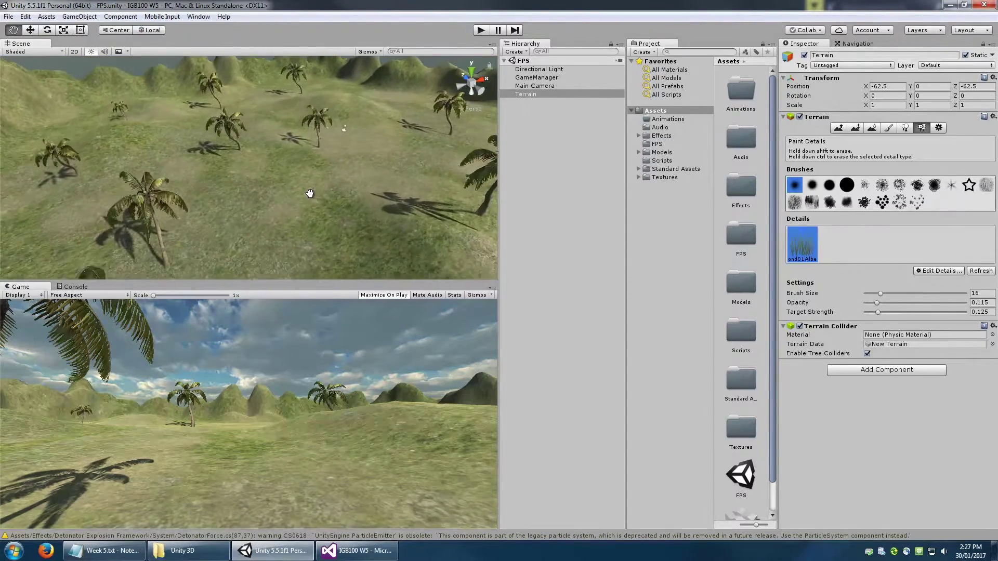
Try painting a grass patch on the open ground with a brush size of 67, and undo it
{"action": "left_click_drag", "start_coordinate": [880, 294], "coordinate": [932, 294]}
{"action": "scroll", "coordinate": [277, 220], "scroll_direction": "up", "scroll_amount": 3}
{"action": "left_click_drag", "start_coordinate": [276, 220], "coordinate": [274, 200]}
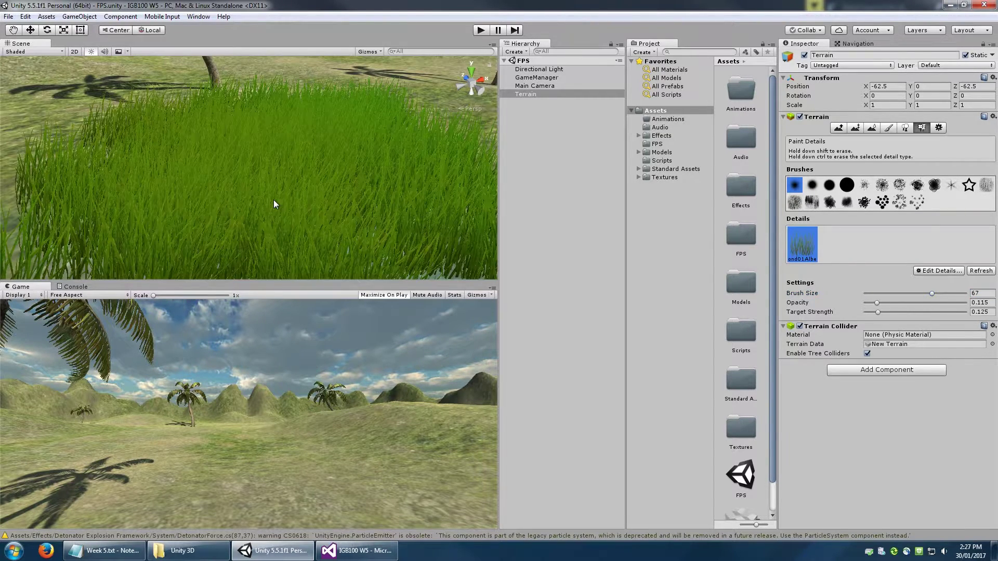
{"action": "scroll", "coordinate": [287, 193], "scroll_direction": "down", "scroll_amount": 4}
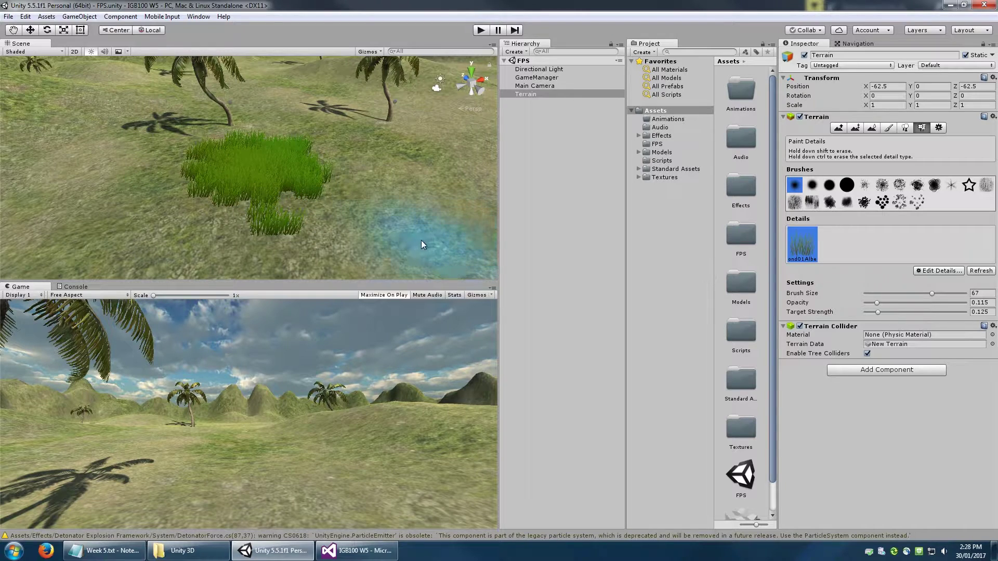
{"action": "key", "text": "ctrl+z"}
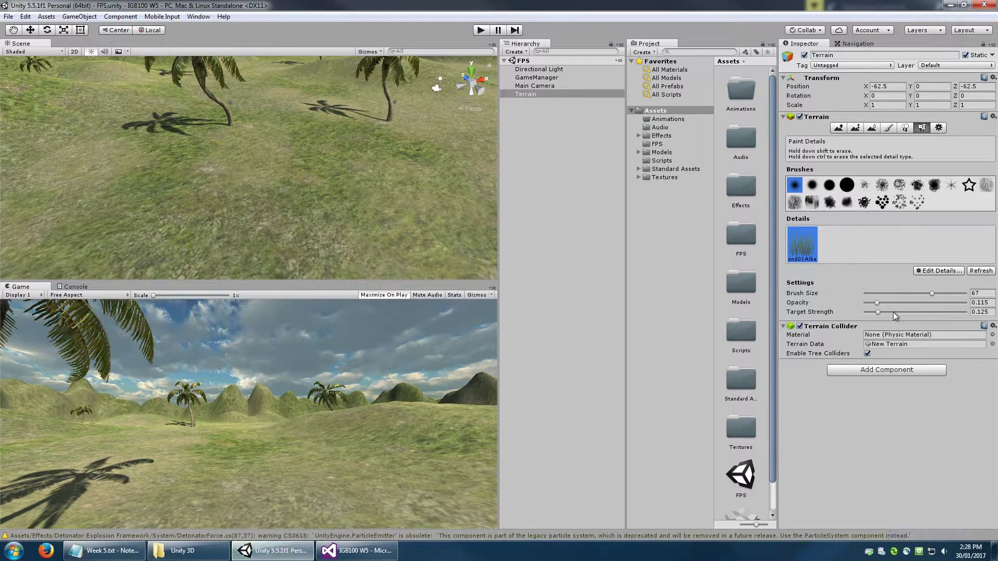
Set the detail brush opacity to 0.014 and size to 74, try a grass stroke, and undo it
{"action": "left_click_drag", "start_coordinate": [872, 307], "coordinate": [867, 303]}
{"action": "left_click", "coordinate": [937, 294]}
{"action": "left_click_drag", "start_coordinate": [295, 216], "coordinate": [236, 200]}
{"action": "key", "text": "ctrl+z"}
Paint sparse grass clumps on the open ground near the palms in the terrain's interior
{"action": "scroll", "coordinate": [294, 211], "scroll_direction": "down", "scroll_amount": 5}
{"action": "middle_click_drag", "start_coordinate": [338, 211], "coordinate": [245, 226]}
{"action": "left_click_drag", "start_coordinate": [282, 205], "coordinate": [322, 215]}
{"action": "middle_click_drag", "start_coordinate": [468, 223], "coordinate": [298, 212]}
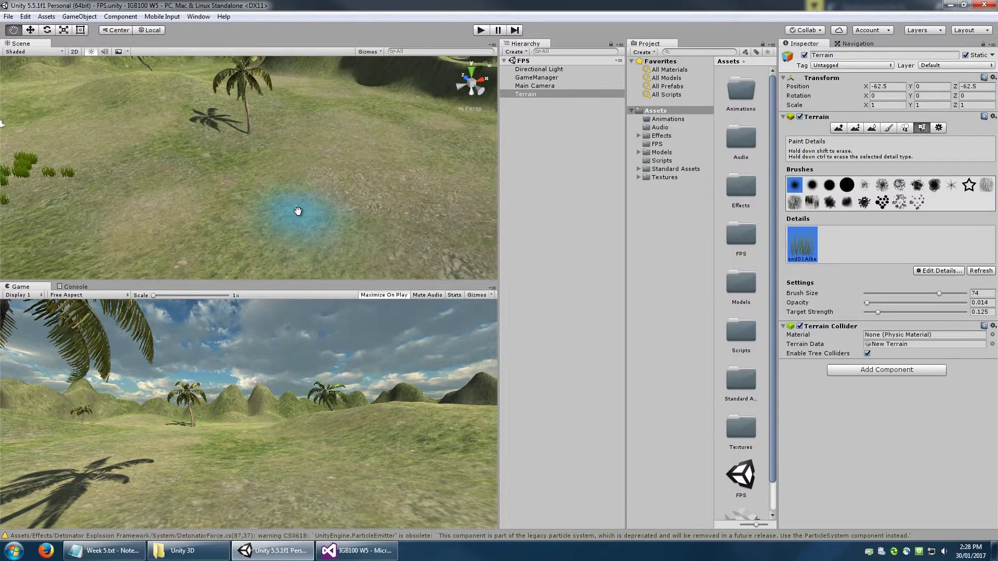
{"action": "left_click", "coordinate": [298, 163]}
{"action": "left_click_drag", "start_coordinate": [362, 221], "coordinate": [424, 228]}
{"action": "middle_click_drag", "start_coordinate": [192, 229], "coordinate": [286, 209]}
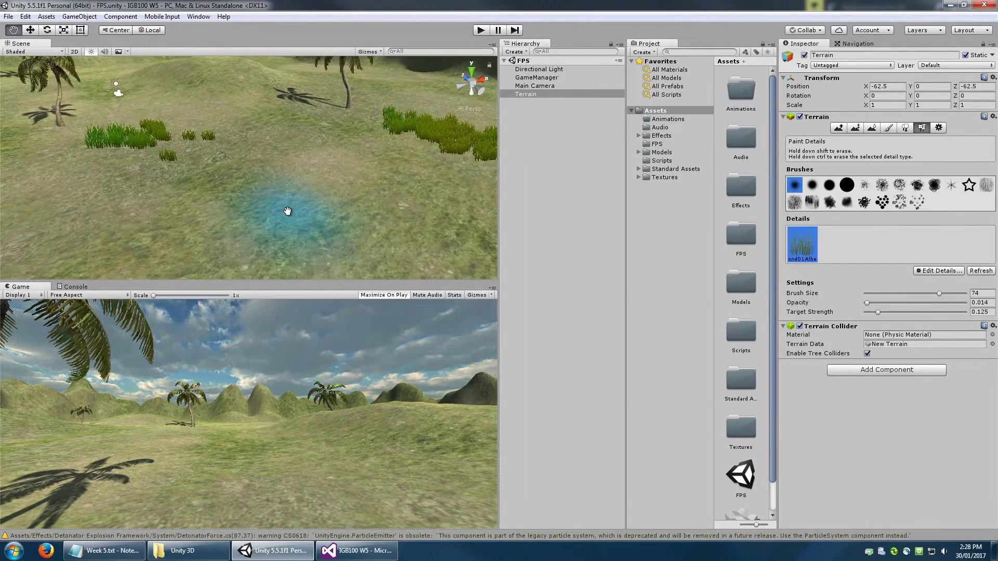
Paint more scattered grass clumps farther out on the terrain, toward the boundary hills
{"action": "scroll", "coordinate": [326, 215], "scroll_direction": "down", "scroll_amount": 5}
{"action": "middle_click_drag", "start_coordinate": [293, 264], "coordinate": [328, 216]}
{"action": "scroll", "coordinate": [314, 224], "scroll_direction": "down", "scroll_amount": 5}
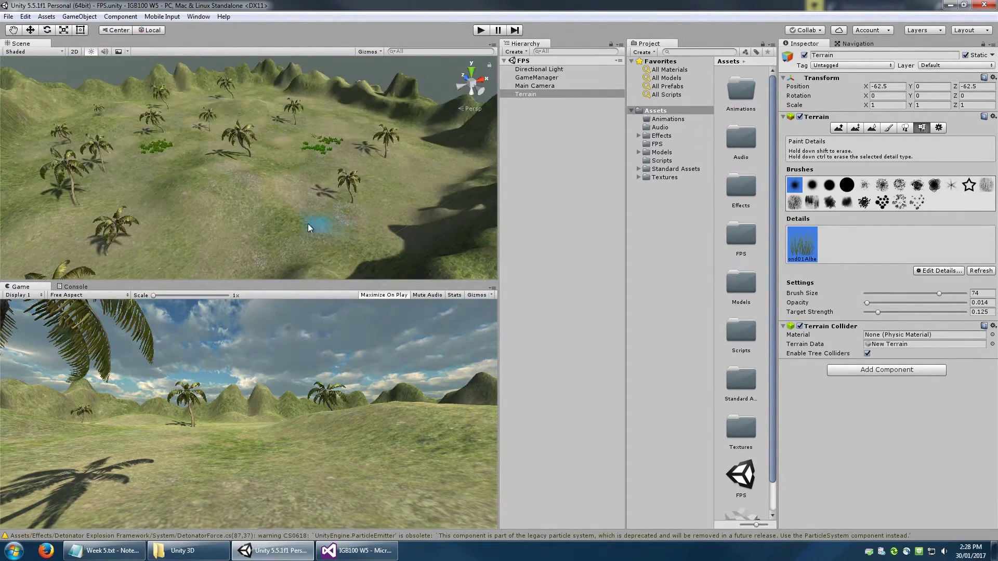
{"action": "middle_click_drag", "start_coordinate": [214, 253], "coordinate": [232, 236]}
{"action": "left_click_drag", "start_coordinate": [232, 236], "coordinate": [305, 223]}
{"action": "scroll", "coordinate": [306, 223], "scroll_direction": "down", "scroll_amount": 5}
{"action": "mouse_move", "coordinate": [312, 221]}
{"action": "middle_mouse_down"}
{"action": "mouse_move", "coordinate": [336, 227]}
{"action": "mouse_move", "coordinate": [332, 257]}
{"action": "middle_mouse_up"}
{"action": "left_click", "coordinate": [333, 259]}
{"action": "scroll", "coordinate": [319, 217], "scroll_direction": "up", "scroll_amount": 6}
{"action": "left_click", "coordinate": [390, 228]}
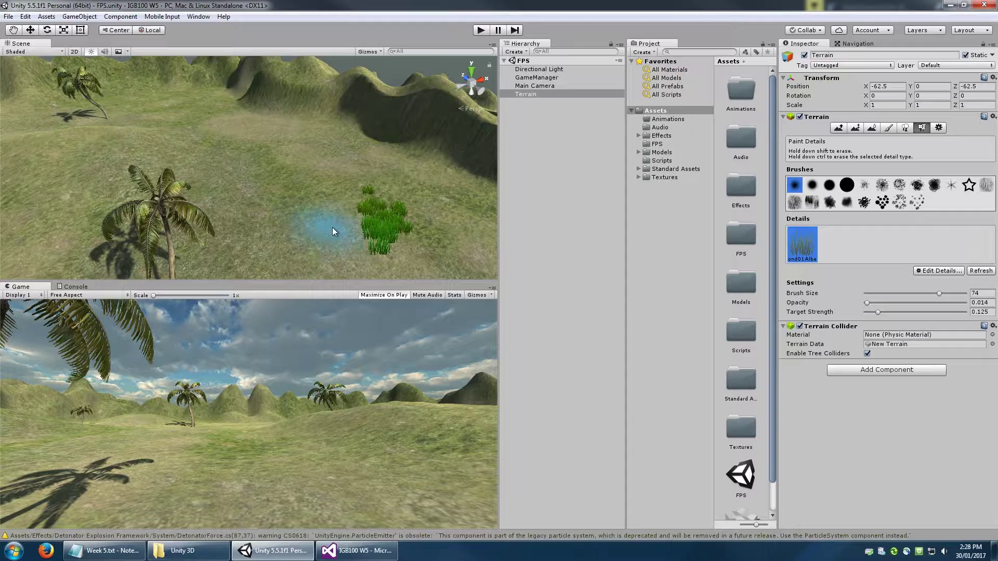
Paint grass patches between the palms and on the open ground around the terrain's centre
{"action": "scroll", "coordinate": [330, 226], "scroll_direction": "down", "scroll_amount": 3}
{"action": "middle_click_drag", "start_coordinate": [196, 186], "coordinate": [251, 187]}
{"action": "left_click", "coordinate": [182, 216]}
{"action": "left_click_drag", "start_coordinate": [182, 216], "coordinate": [247, 199], "text": "alt"}
{"action": "middle_click_drag", "start_coordinate": [421, 208], "coordinate": [343, 185]}
{"action": "left_click", "coordinate": [257, 209]}
{"action": "middle_click_drag", "start_coordinate": [374, 252], "coordinate": [303, 201]}
{"action": "left_click_drag", "start_coordinate": [303, 200], "coordinate": [342, 207]}
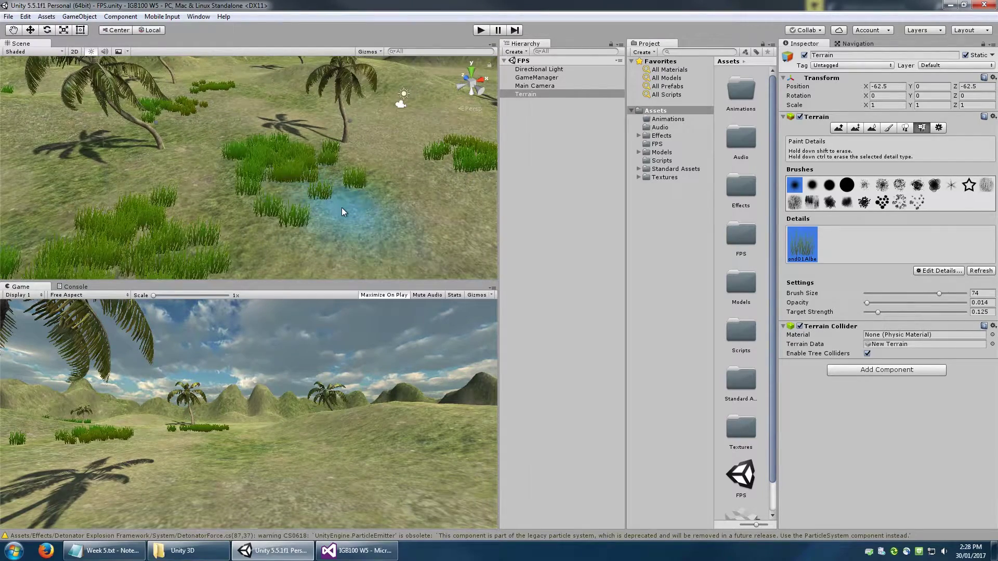
Add further small grass clumps in the remaining bare areas of the terrain
{"action": "middle_click_drag", "start_coordinate": [451, 267], "coordinate": [346, 211]}
{"action": "scroll", "coordinate": [346, 211], "scroll_direction": "down", "scroll_amount": 5}
{"action": "left_click", "coordinate": [286, 188]}
{"action": "scroll", "coordinate": [286, 224], "scroll_direction": "up", "scroll_amount": 5}
{"action": "left_click", "coordinate": [286, 219]}
{"action": "scroll", "coordinate": [363, 218], "scroll_direction": "down", "scroll_amount": 8}
{"action": "scroll", "coordinate": [364, 218], "scroll_direction": "down", "scroll_amount": 5}
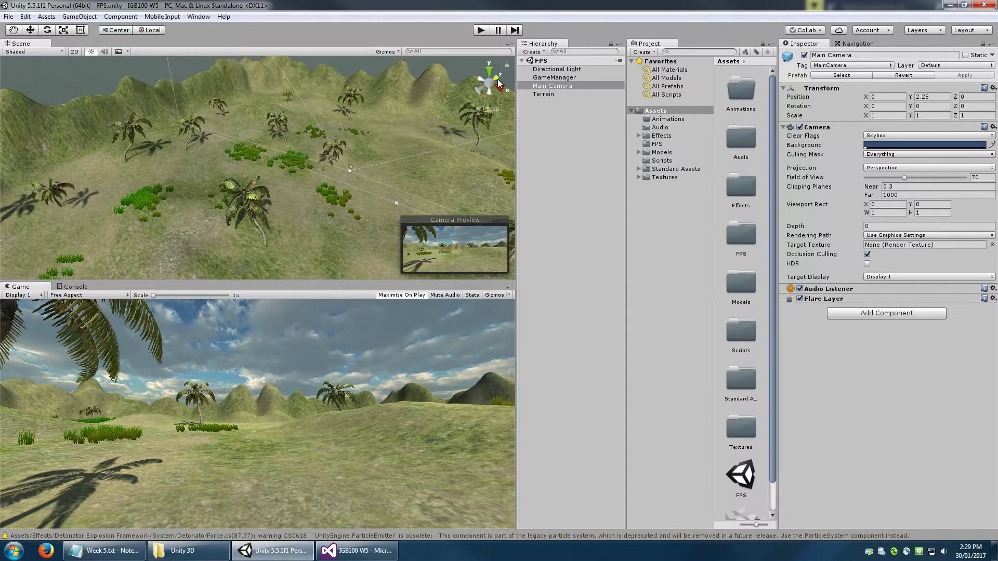
Examine the distribution of palms and grass around the main camera from several angles
{"action": "left_click_drag", "start_coordinate": [388, 185], "coordinate": [267, 139], "text": "alt"}
{"action": "scroll", "coordinate": [291, 145], "scroll_direction": "down", "scroll_amount": 4}
{"action": "scroll", "coordinate": [297, 154], "scroll_direction": "down", "scroll_amount": 3}
{"action": "middle_click_drag", "start_coordinate": [298, 154], "coordinate": [275, 168]}
{"action": "scroll", "coordinate": [267, 156], "scroll_direction": "up", "scroll_amount": 6}
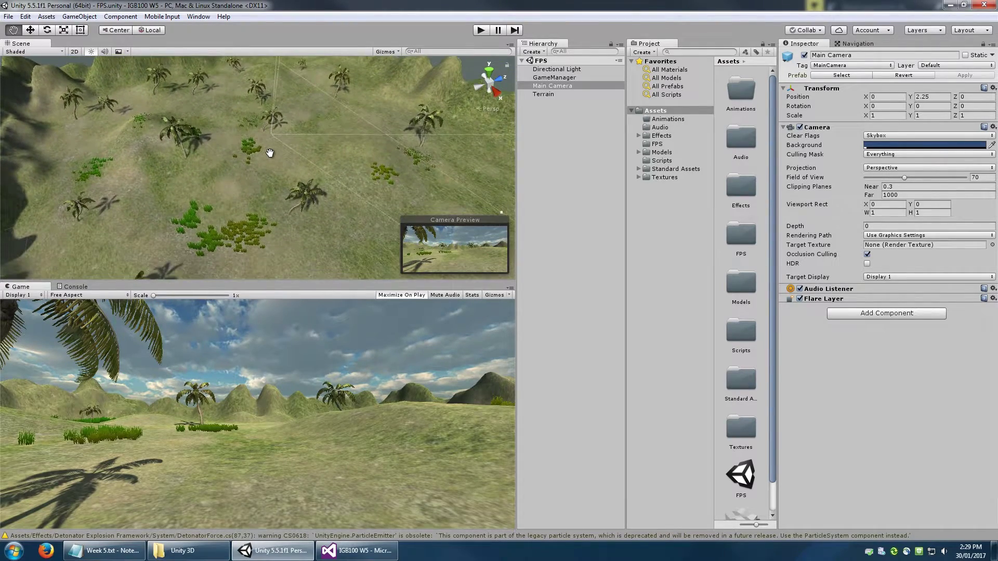
{"action": "scroll", "coordinate": [267, 154], "scroll_direction": "up", "scroll_amount": 3}
{"action": "right_click_drag", "start_coordinate": [270, 155], "coordinate": [372, 150]}
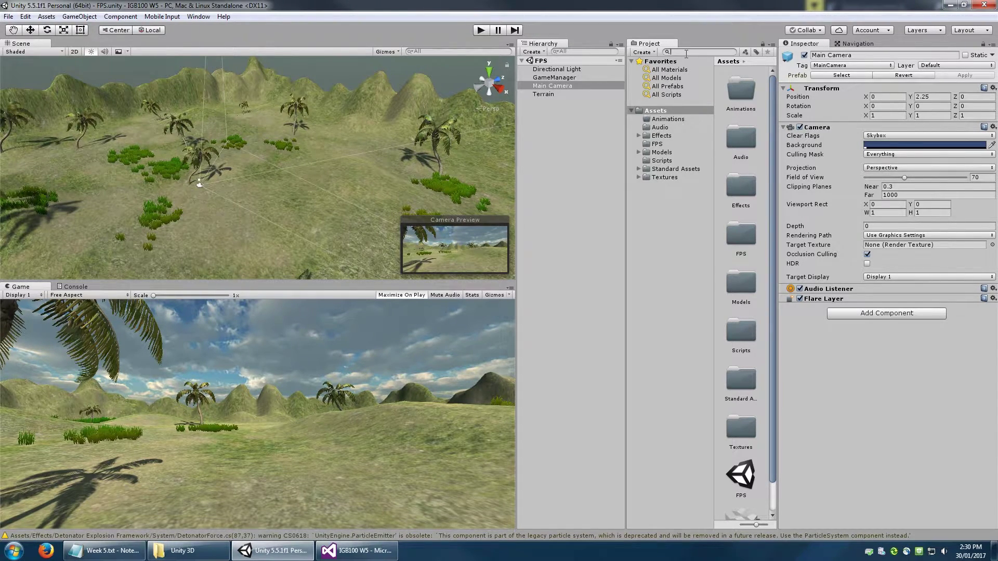
Search the project assets for "fps" and add the FPSController prefab to the scene hierarchy
{"action": "type", "text": "fps"}
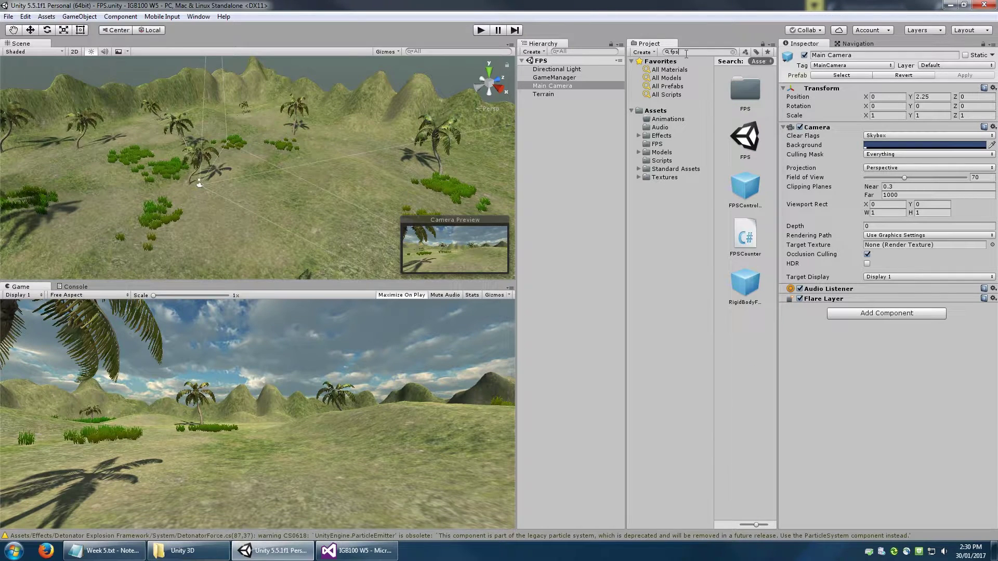
{"action": "left_click_drag", "start_coordinate": [748, 190], "coordinate": [581, 172]}
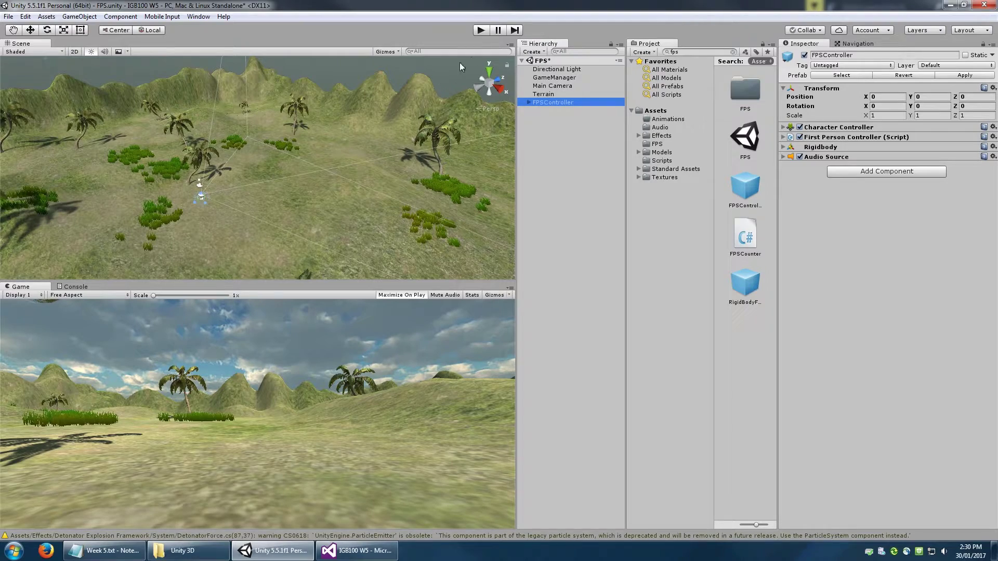
Run the game briefly to test the scene with the FPSController, and stop it
{"action": "left_click", "coordinate": [480, 31]}
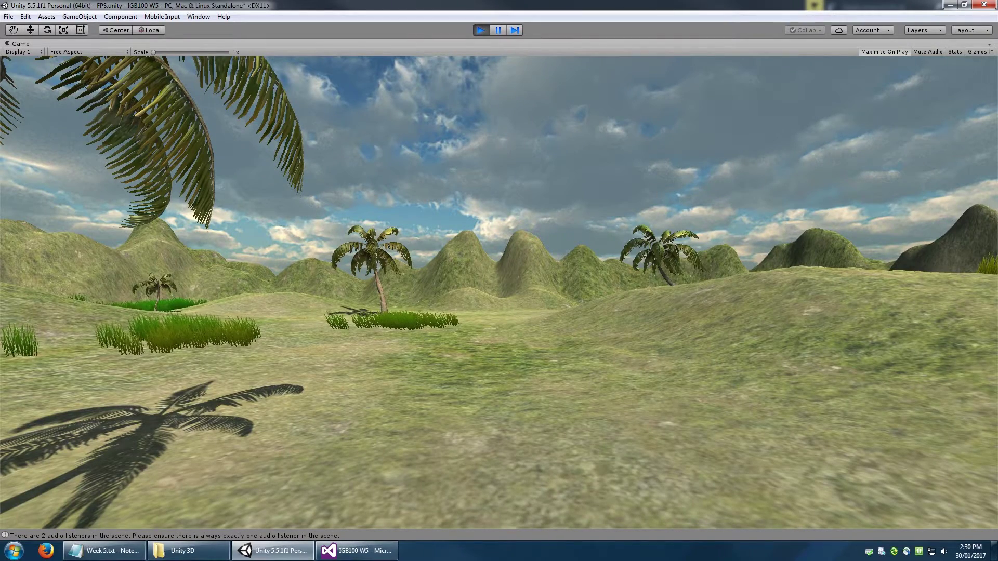
{"action": "key", "text": "Escape"}
{"action": "left_click", "coordinate": [480, 30]}
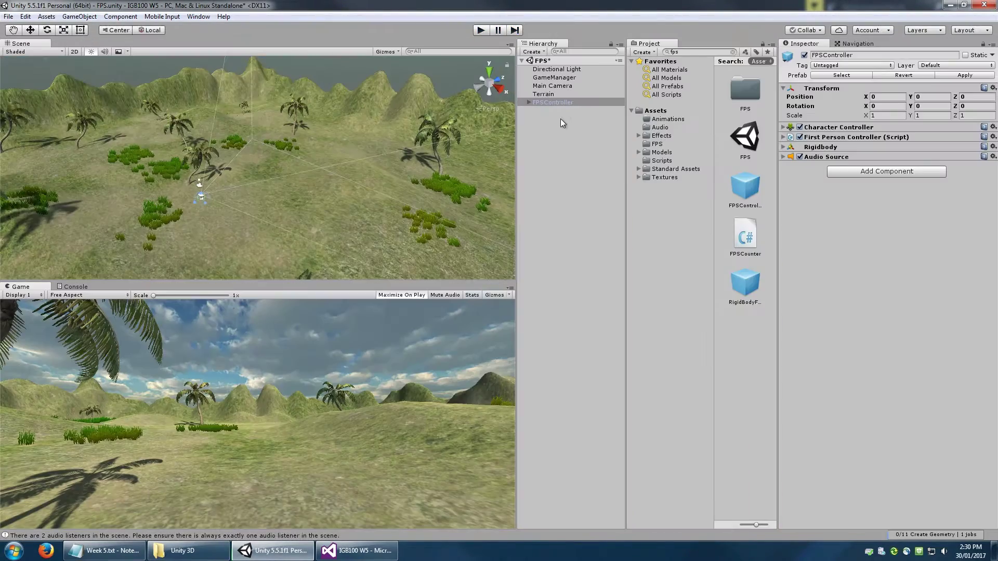
Check the FPSController's FirstPersonCharacter camera and deactivate the Main Camera object
{"action": "left_click", "coordinate": [556, 86]}
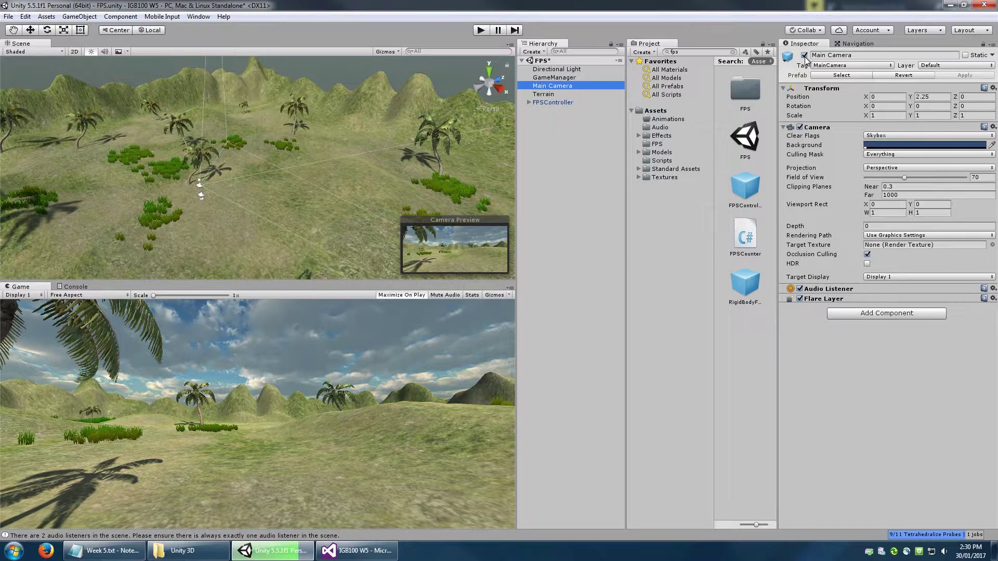
{"action": "left_click", "coordinate": [571, 103]}
{"action": "left_click", "coordinate": [528, 103]}
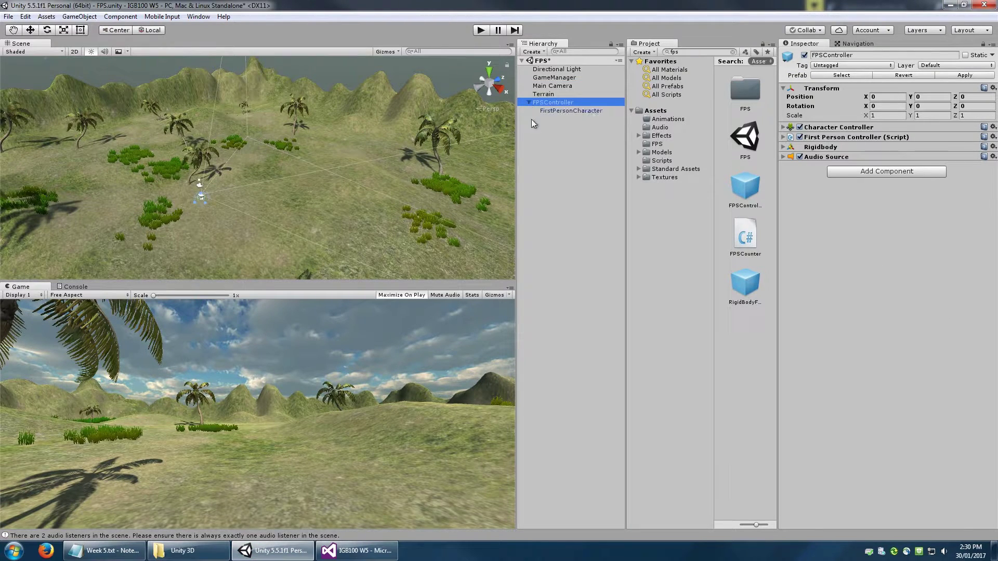
{"action": "left_click", "coordinate": [567, 111]}
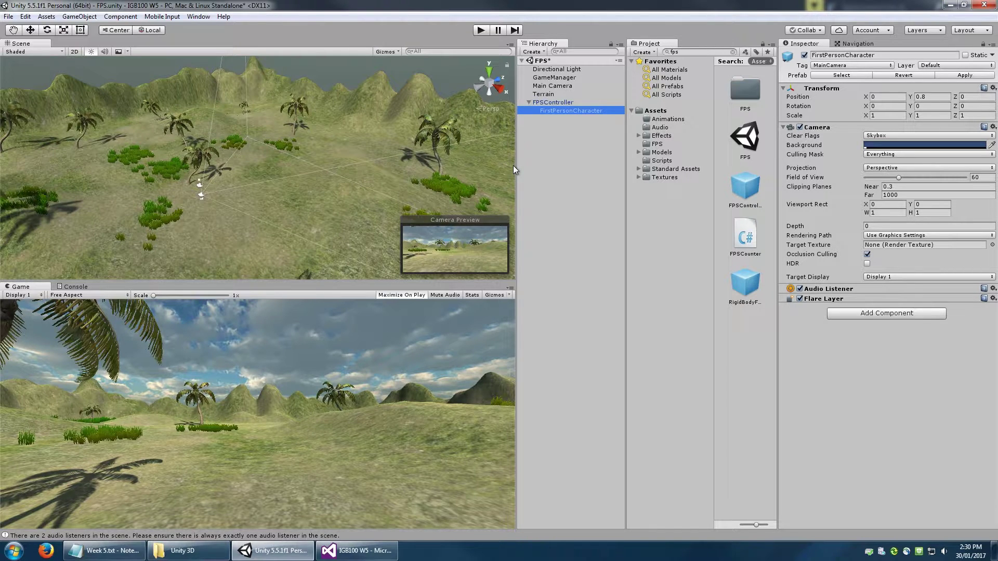
{"action": "left_click", "coordinate": [559, 87]}
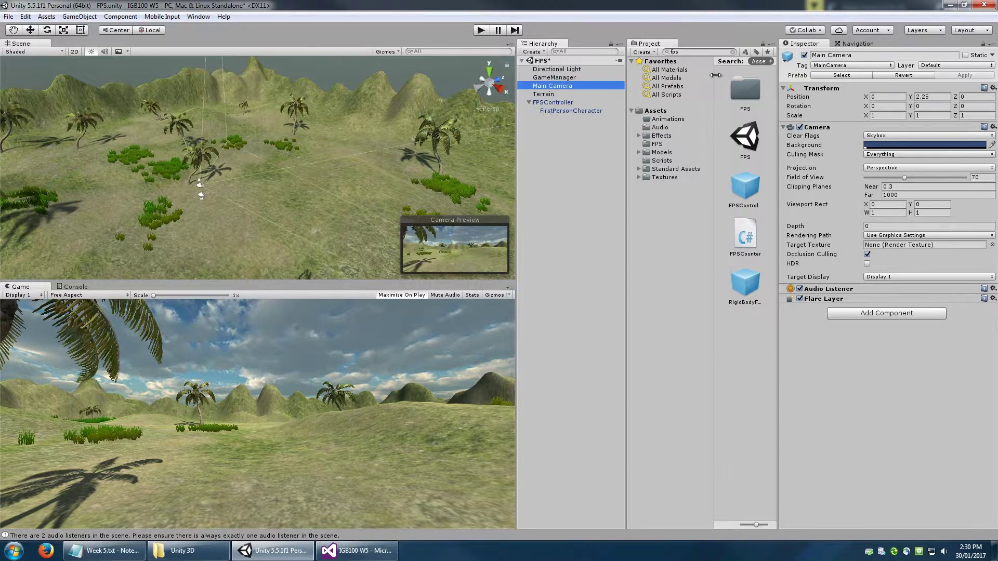
{"action": "left_click", "coordinate": [804, 55]}
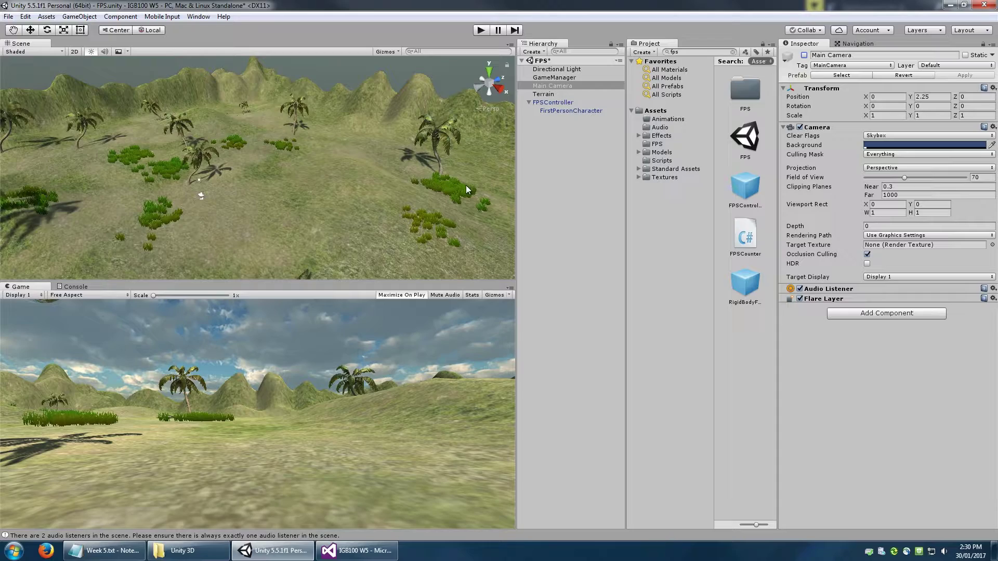
Run the game and walk the first-person character around the terrain past the palms and grass
{"action": "left_click", "coordinate": [559, 103]}
{"action": "left_click", "coordinate": [479, 31]}
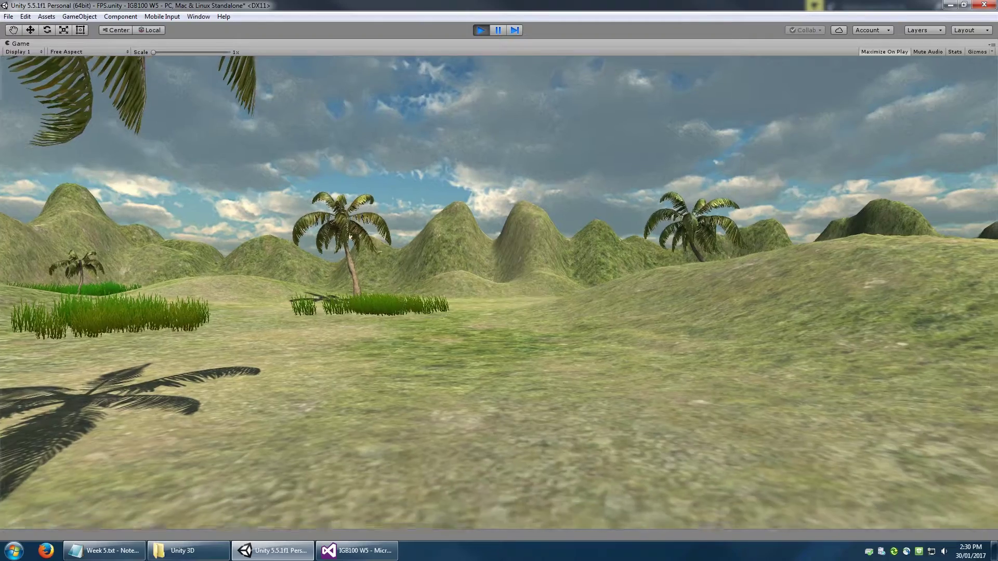
{"action": "key", "text": "w"}
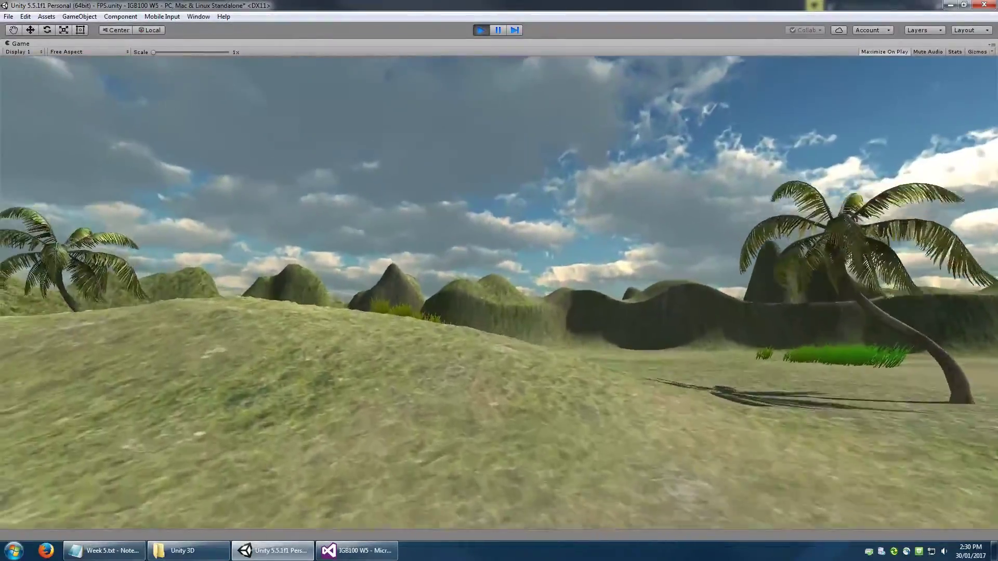
{"action": "key", "text": "w"}
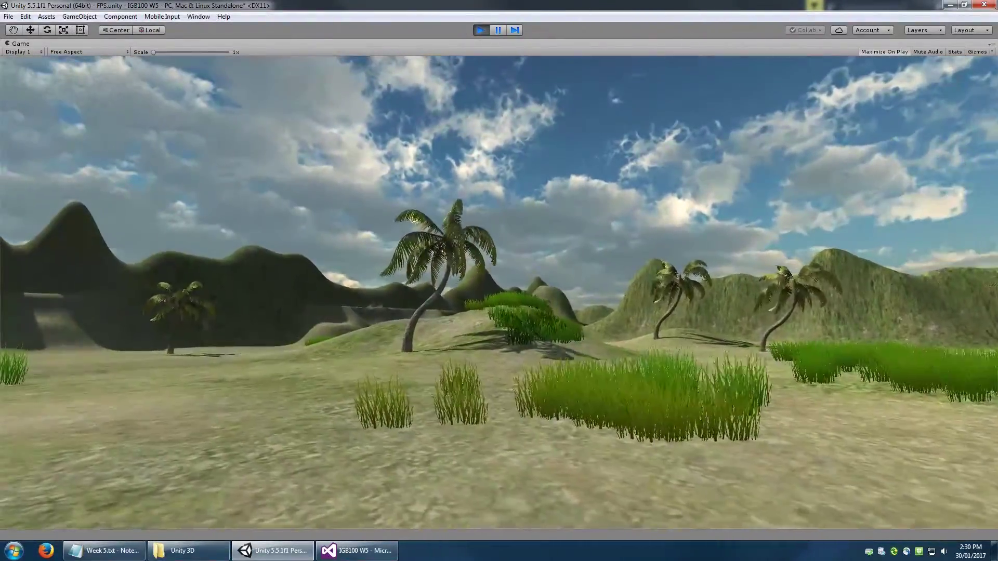
{"action": "key", "text": "a"}
{"action": "key", "text": "w"}
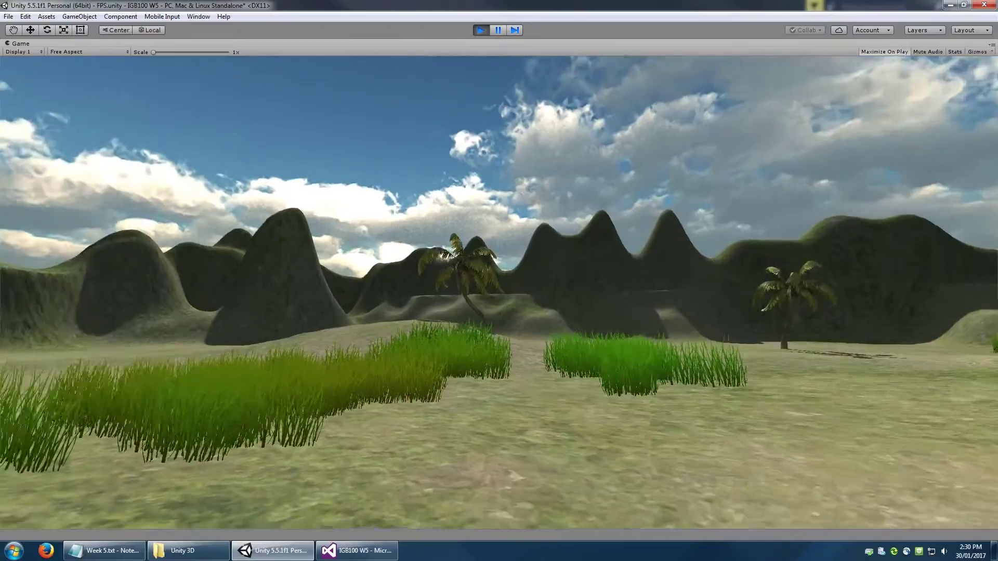
{"action": "key", "text": "w"}
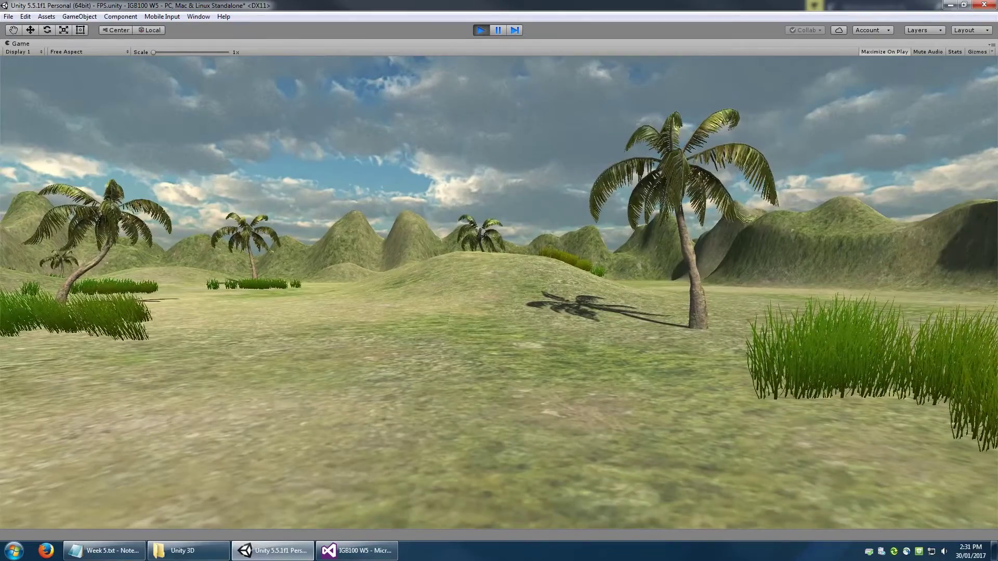
Stop the running game, clear the open windows off the desktop and close the IGB100 W5 code editor window
{"action": "left_click", "coordinate": [482, 31]}
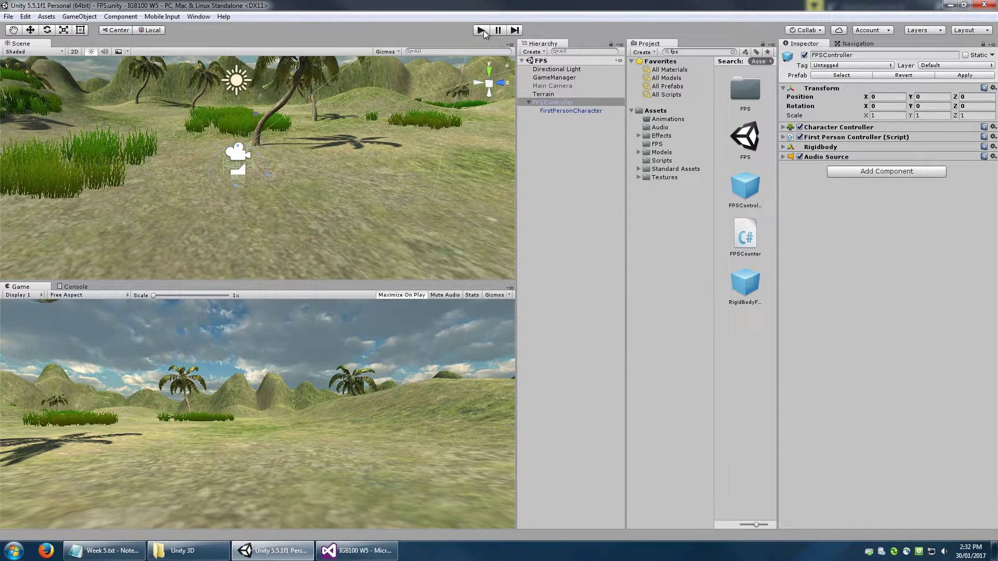
{"action": "left_click", "coordinate": [950, 5]}
{"action": "left_click", "coordinate": [954, 8]}
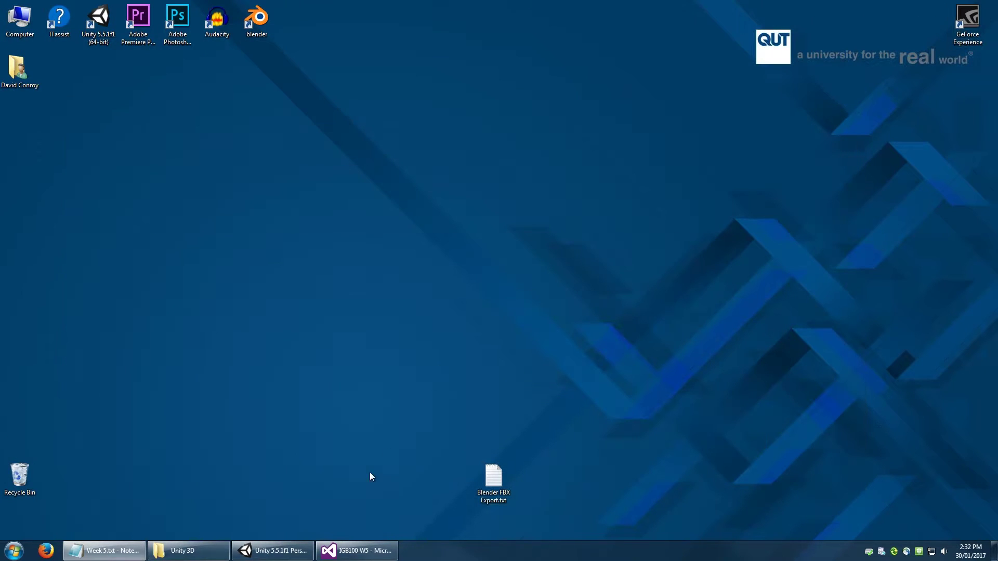
{"action": "right_click", "coordinate": [357, 551]}
{"action": "left_click", "coordinate": [357, 521]}
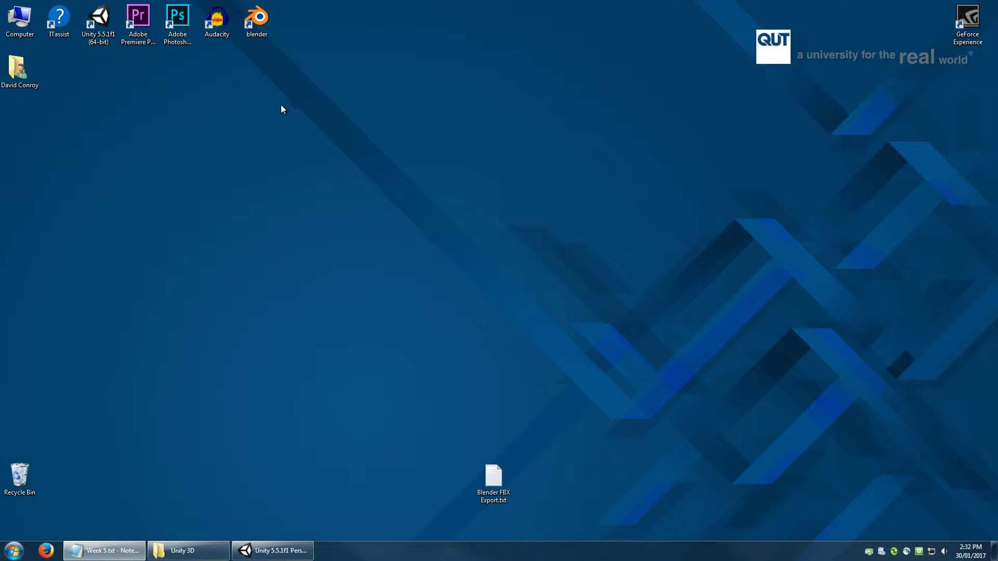
Launch Blender, maximise its window and dismiss the splash screen
{"action": "double_click", "coordinate": [257, 19]}
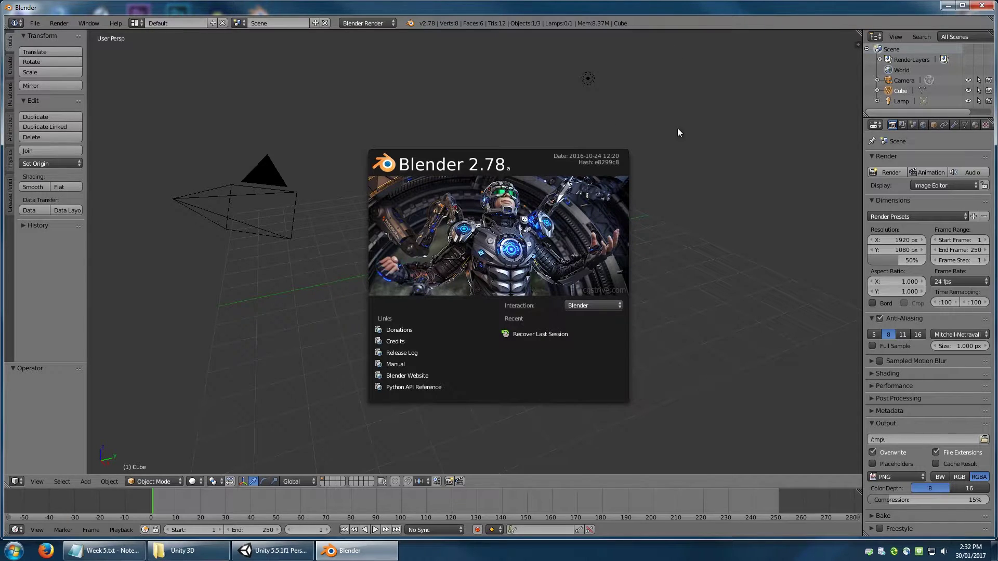
{"action": "left_click", "coordinate": [958, 6]}
{"action": "left_click", "coordinate": [684, 325]}
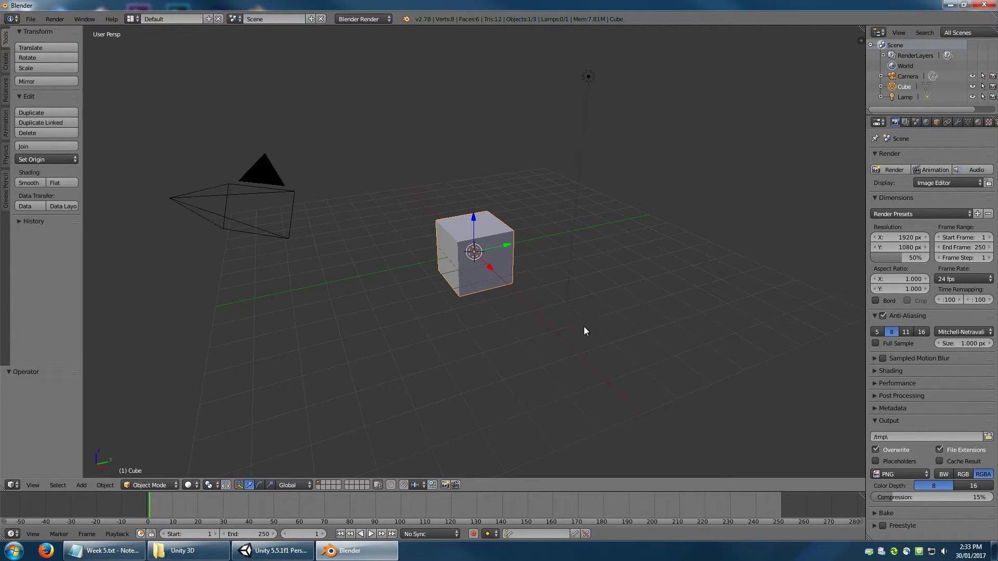
Try to move the default cube freely in the scene and undo the move
{"action": "key", "text": "g"}
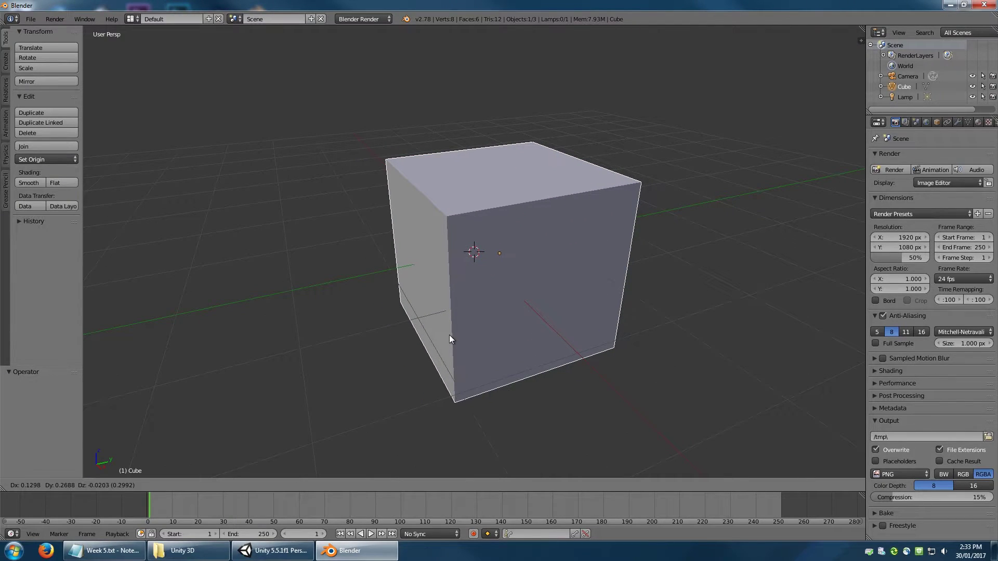
{"action": "left_click", "coordinate": [449, 339]}
{"action": "key", "text": "ctrl+z"}
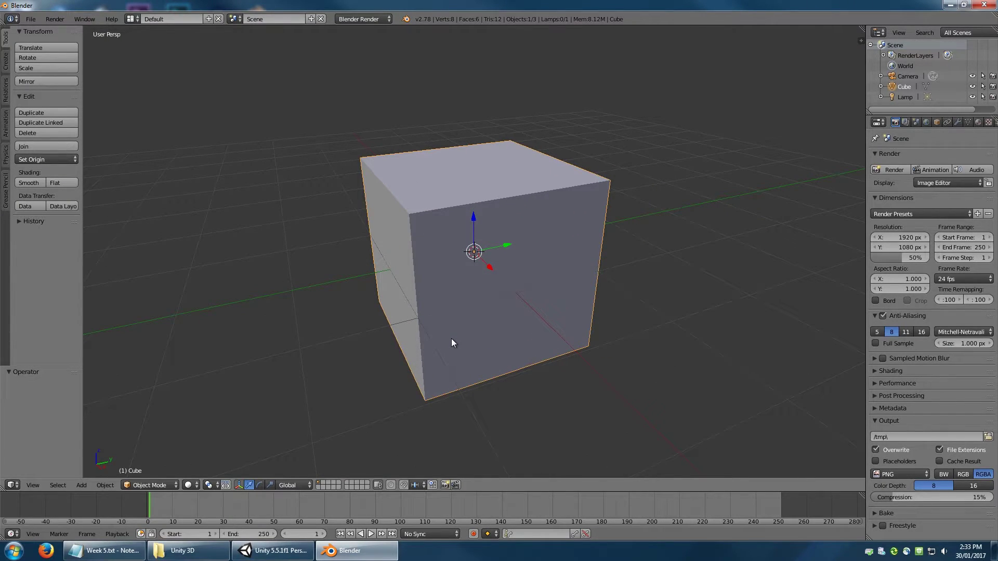
Switch the default cube to Edit Mode and deselect all of its vertices
{"action": "scroll", "coordinate": [451, 343], "scroll_direction": "down", "scroll_amount": 2}
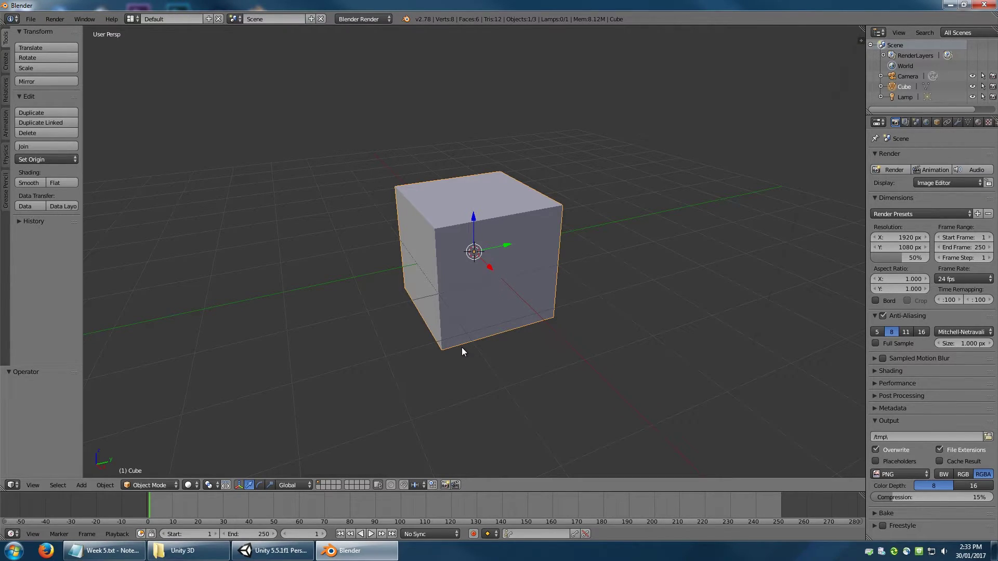
{"action": "mouse_move", "coordinate": [401, 341]}
{"action": "middle_mouse_down"}
{"action": "mouse_move", "coordinate": [546, 335]}
{"action": "mouse_move", "coordinate": [617, 361]}
{"action": "mouse_move", "coordinate": [406, 336]}
{"action": "mouse_move", "coordinate": [495, 357]}
{"action": "mouse_move", "coordinate": [405, 334]}
{"action": "mouse_move", "coordinate": [392, 343]}
{"action": "middle_mouse_up"}
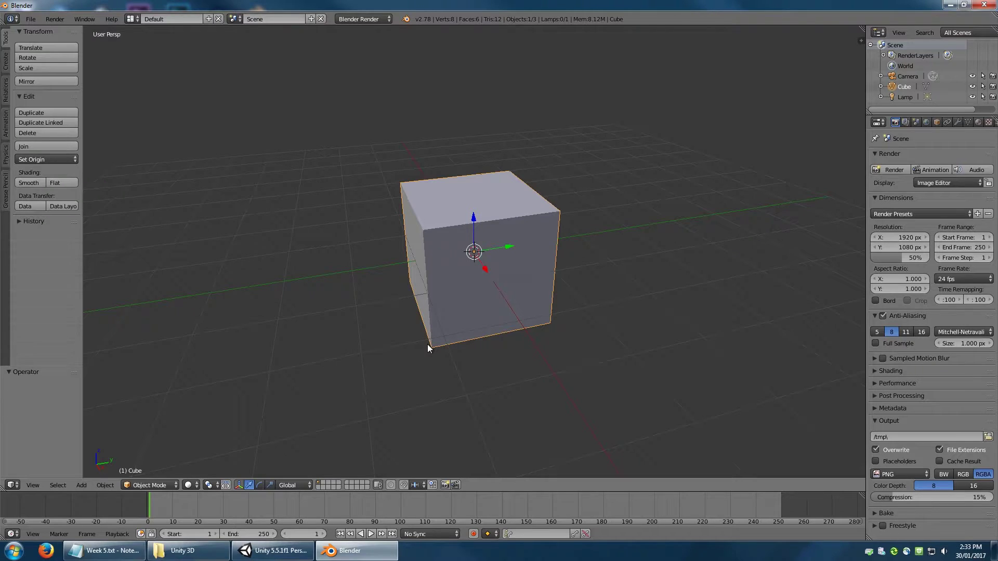
{"action": "key", "text": "Tab"}
{"action": "middle_click_drag", "start_coordinate": [428, 344], "coordinate": [477, 339]}
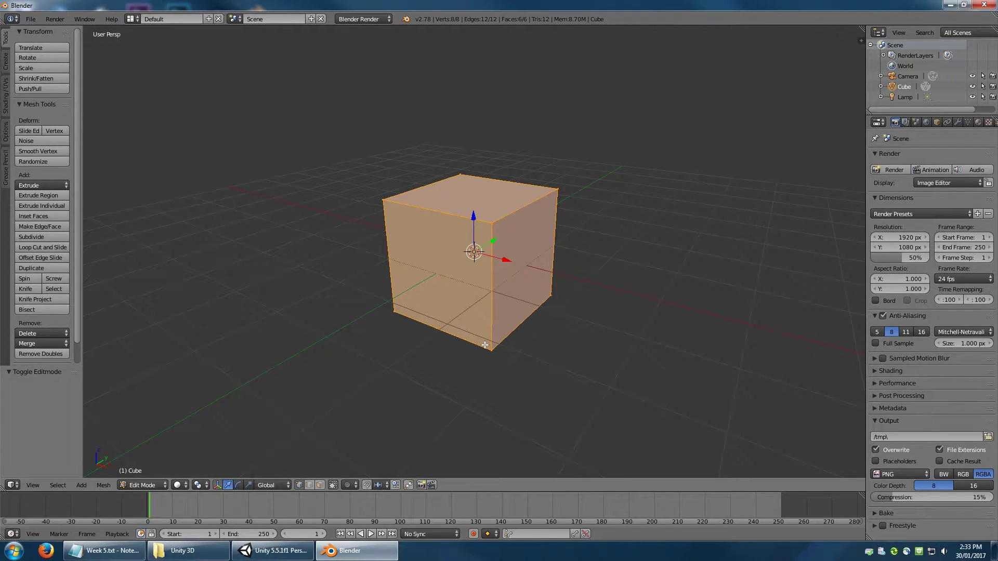
{"action": "key", "text": "a"}
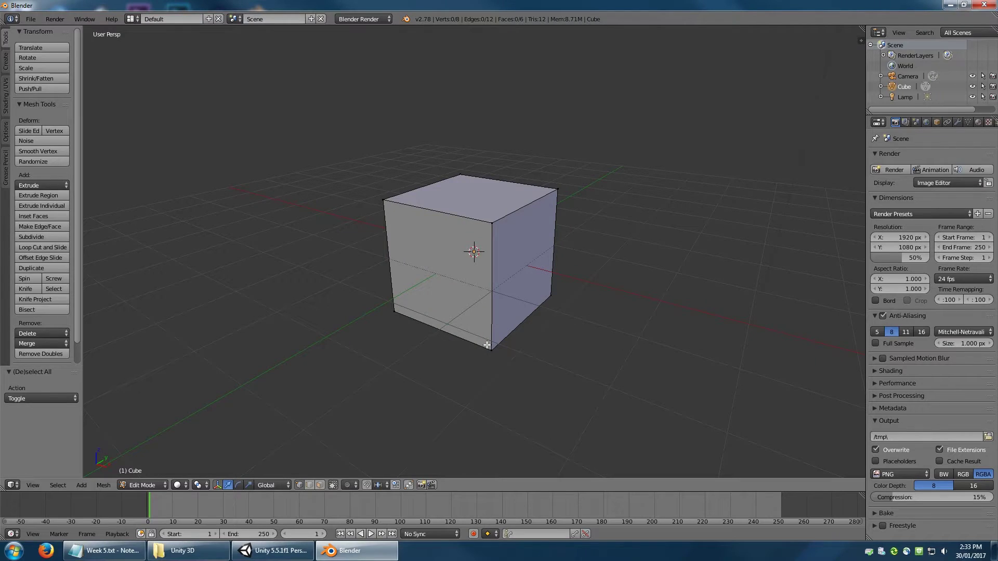
{"action": "key", "text": "a"}
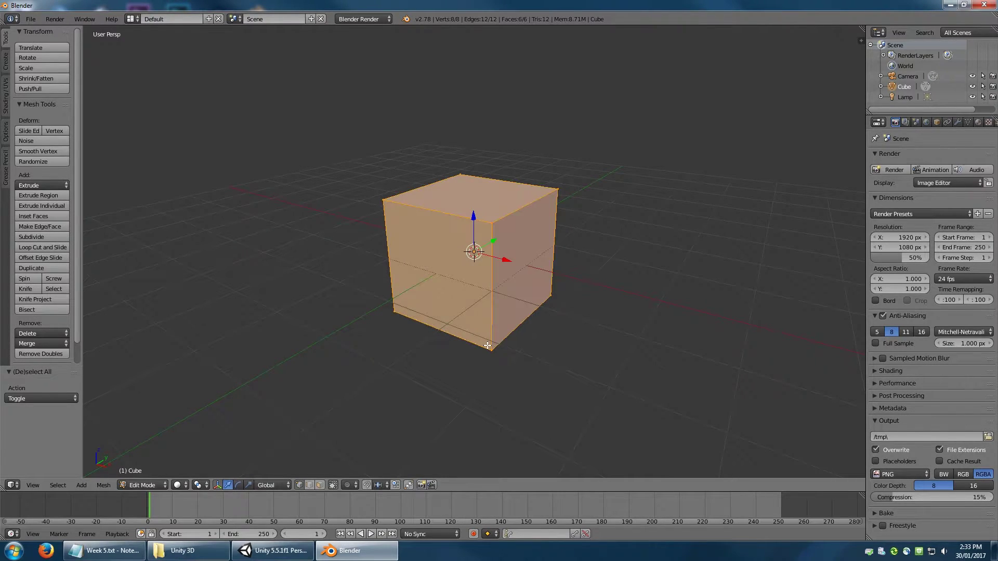
{"action": "key", "text": "a"}
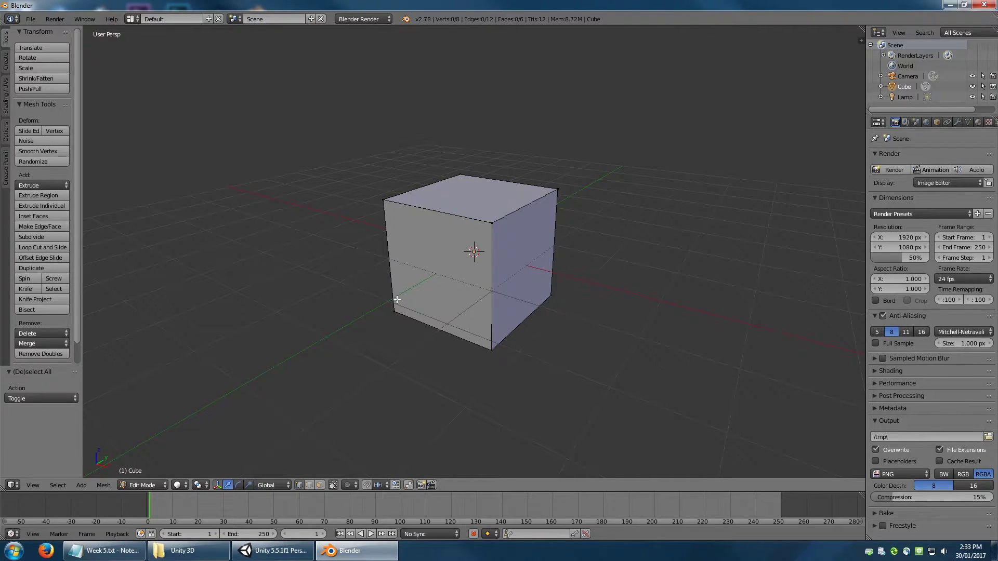
Lasso-select the four vertices of the cube's negative X side face and extrude it outward about 2 units
{"action": "middle_click_drag", "start_coordinate": [408, 301], "coordinate": [475, 308]}
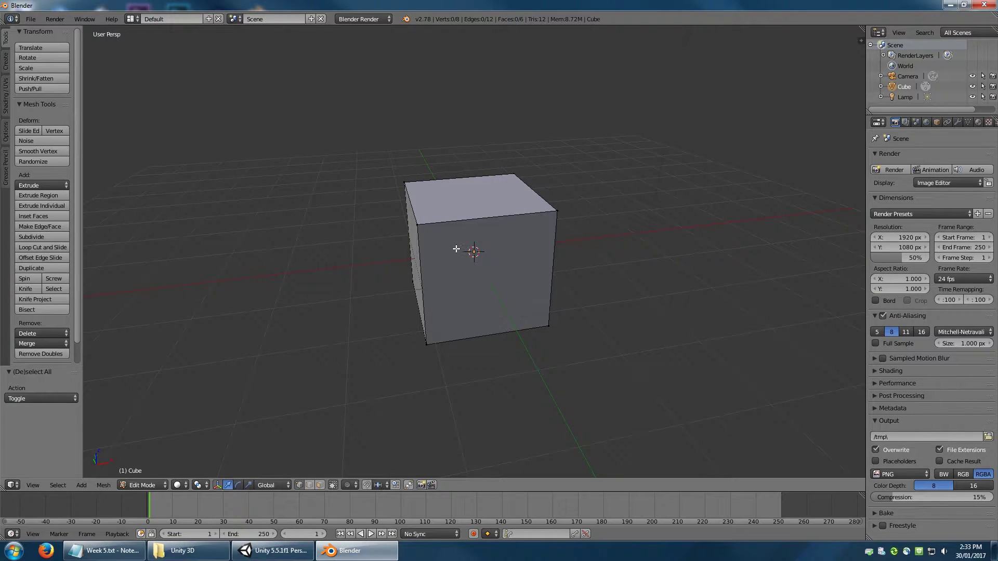
{"action": "mouse_move", "coordinate": [449, 251]}
{"action": "left_mouse_down", "text": "ctrl"}
{"action": "mouse_move", "coordinate": [429, 175]}
{"action": "mouse_move", "coordinate": [387, 165]}
{"action": "mouse_move", "coordinate": [361, 245]}
{"action": "mouse_move", "coordinate": [390, 398]}
{"action": "mouse_move", "coordinate": [465, 427]}
{"action": "left_mouse_up", "text": "ctrl"}
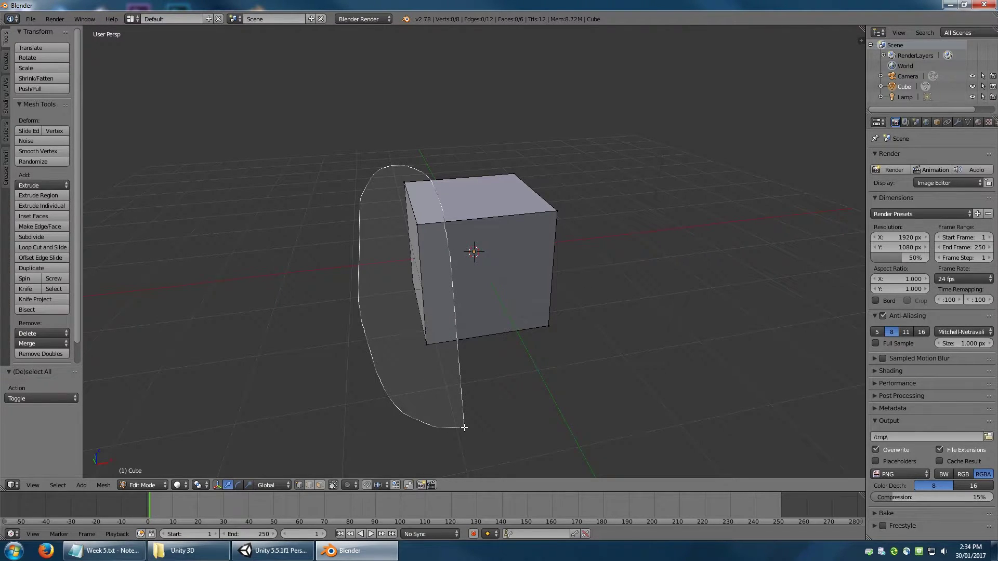
{"action": "left_click_drag", "start_coordinate": [465, 427], "coordinate": [464, 428], "text": "ctrl"}
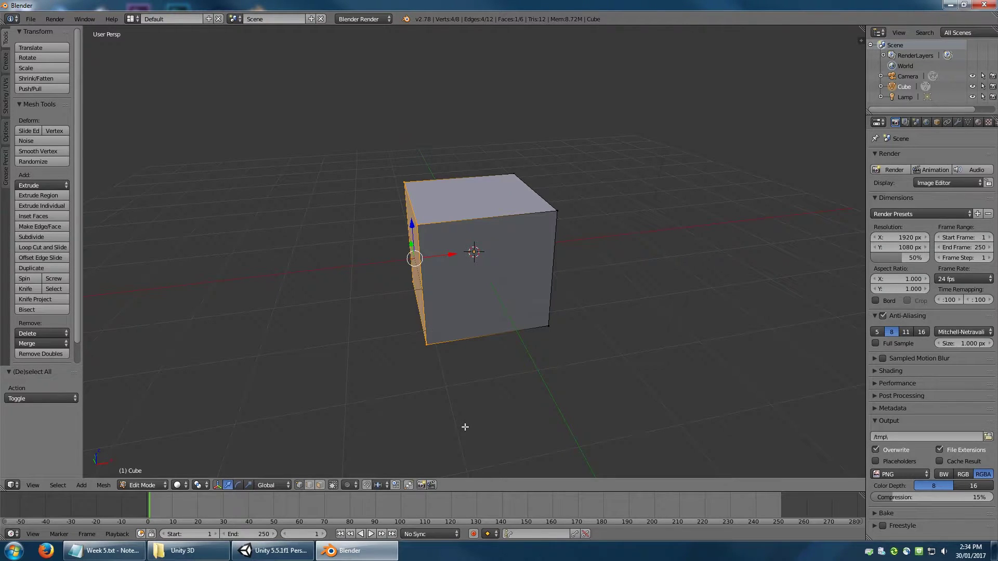
{"action": "key", "text": "e"}
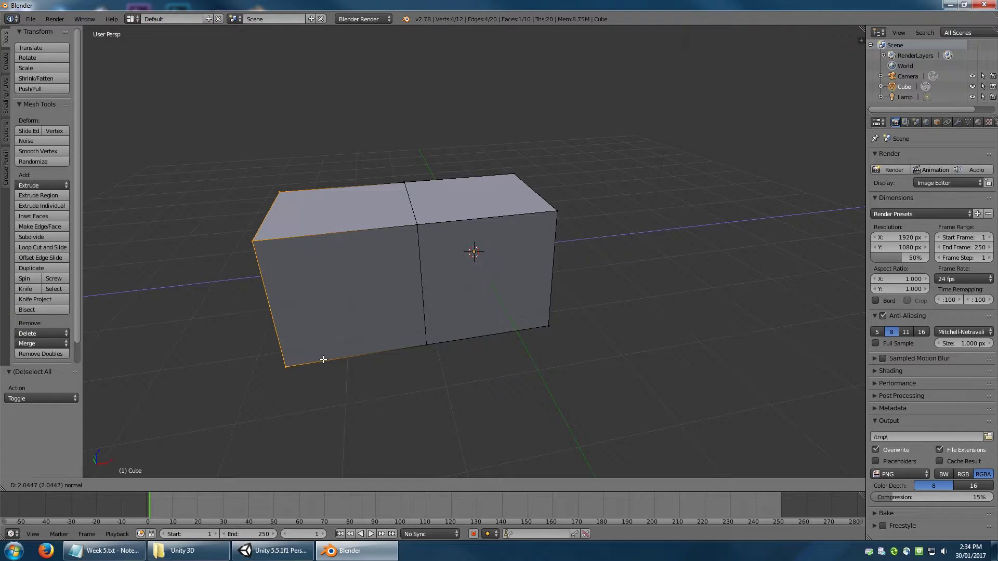
{"action": "left_click", "coordinate": [323, 359]}
Select all vertices along the top of the lengthened block and extrude the top faces up 1 unit
{"action": "middle_click_drag", "start_coordinate": [324, 360], "coordinate": [225, 354]}
{"action": "key", "text": "a"}
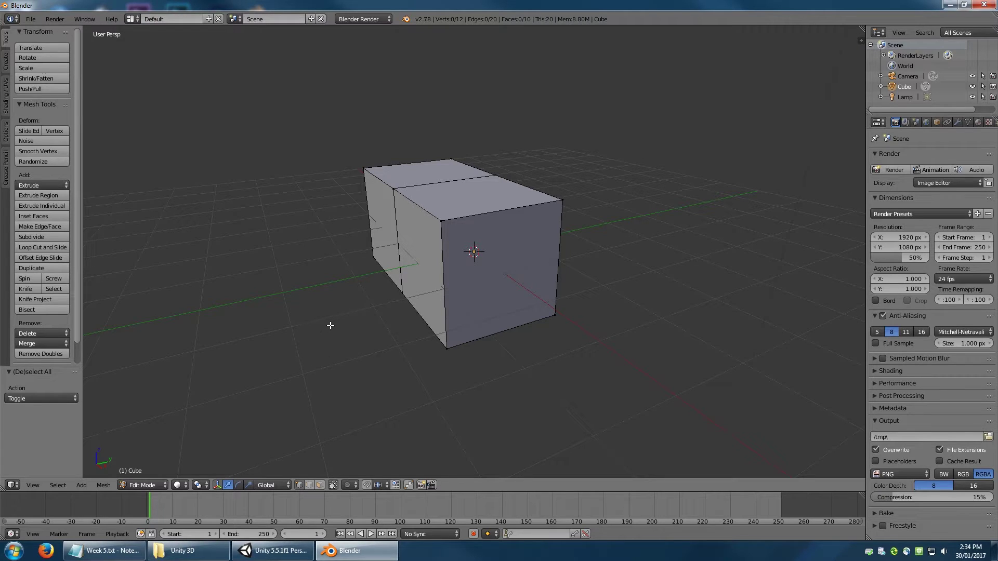
{"action": "middle_click_drag", "start_coordinate": [341, 321], "coordinate": [421, 317]}
{"action": "mouse_move", "coordinate": [322, 162]}
{"action": "left_mouse_down", "text": "ctrl"}
{"action": "mouse_move", "coordinate": [279, 179]}
{"action": "mouse_move", "coordinate": [244, 220]}
{"action": "mouse_move", "coordinate": [540, 232]}
{"action": "mouse_move", "coordinate": [584, 212]}
{"action": "mouse_move", "coordinate": [585, 165]}
{"action": "left_mouse_up", "text": "ctrl"}
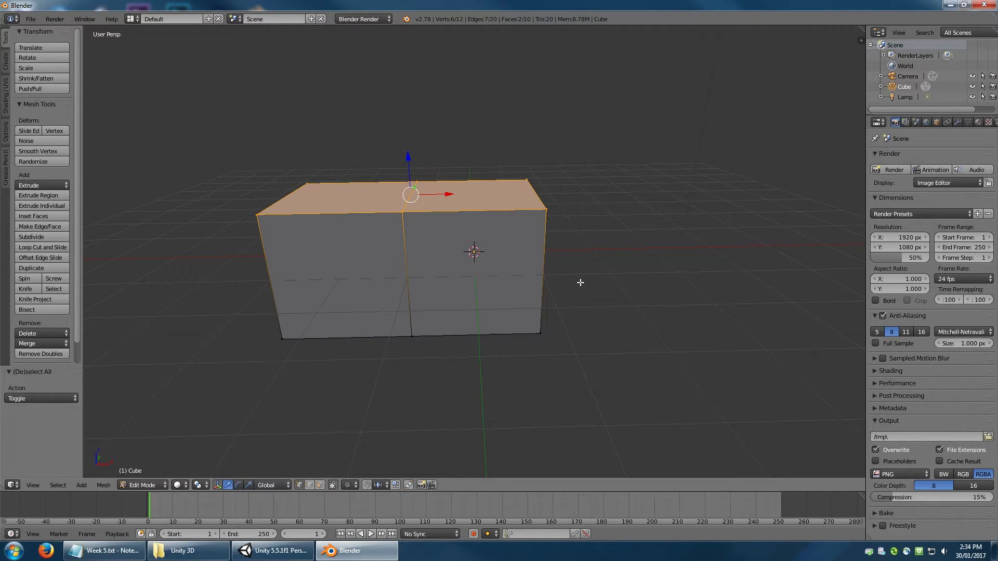
{"action": "key", "text": "e"}
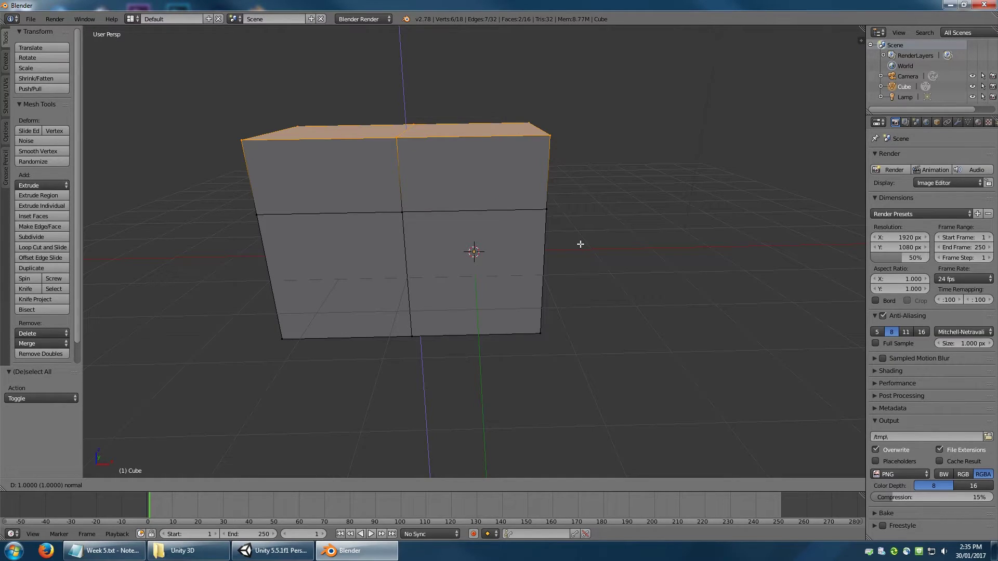
{"action": "left_click", "coordinate": [580, 212]}
{"action": "key", "text": "g"}
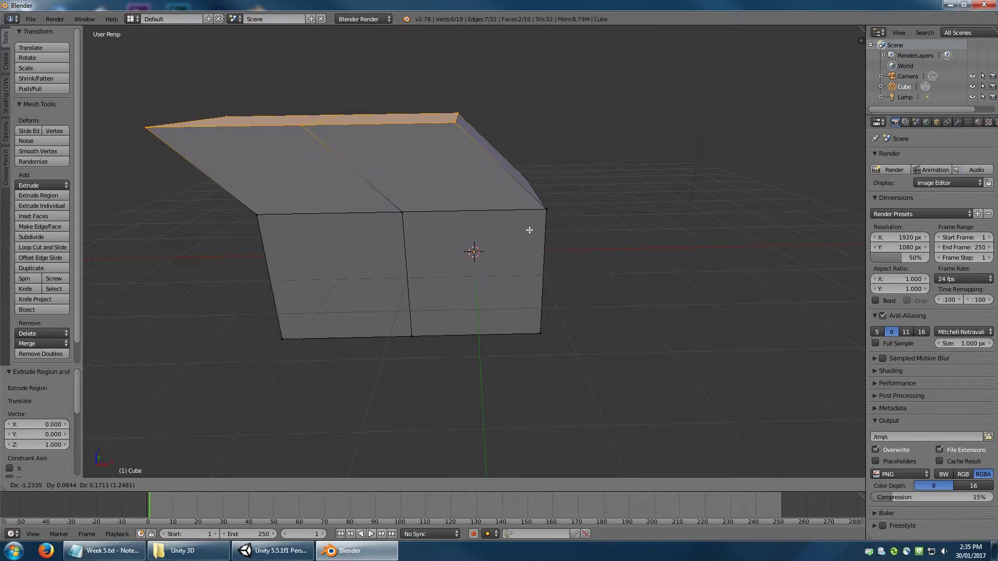
{"action": "key", "text": "z"}
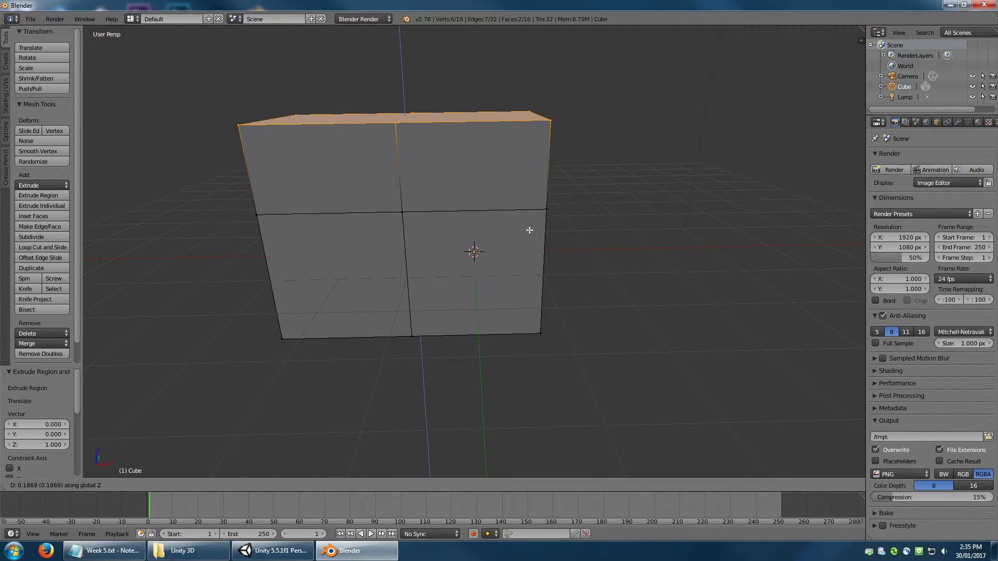
{"action": "right_click", "coordinate": [529, 230]}
Select the whole mesh and move it about 0.64 units along the X axis
{"action": "mouse_move", "coordinate": [629, 247]}
{"action": "middle_mouse_down"}
{"action": "mouse_move", "coordinate": [548, 251]}
{"action": "mouse_move", "coordinate": [611, 254]}
{"action": "middle_mouse_up"}
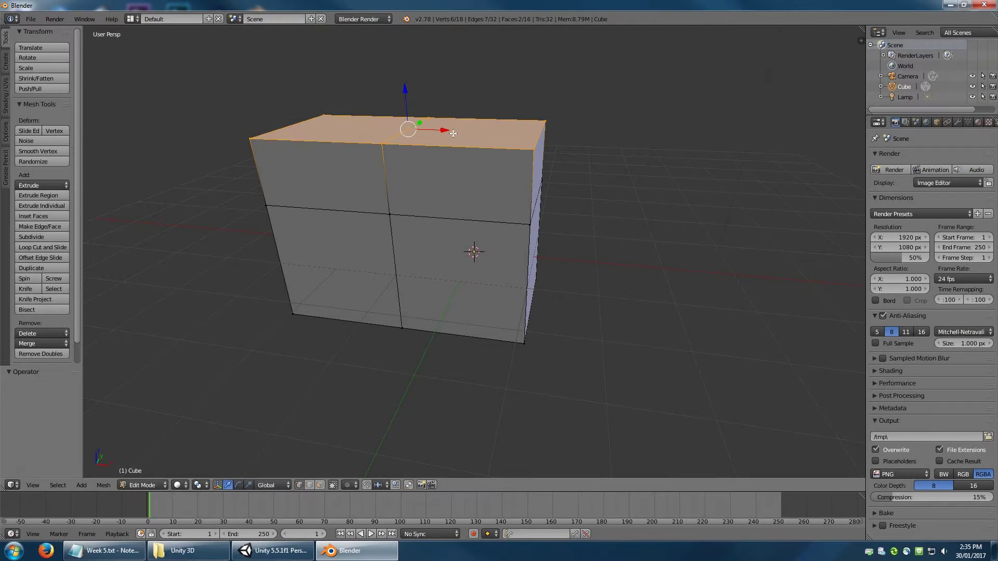
{"action": "key", "text": "a"}
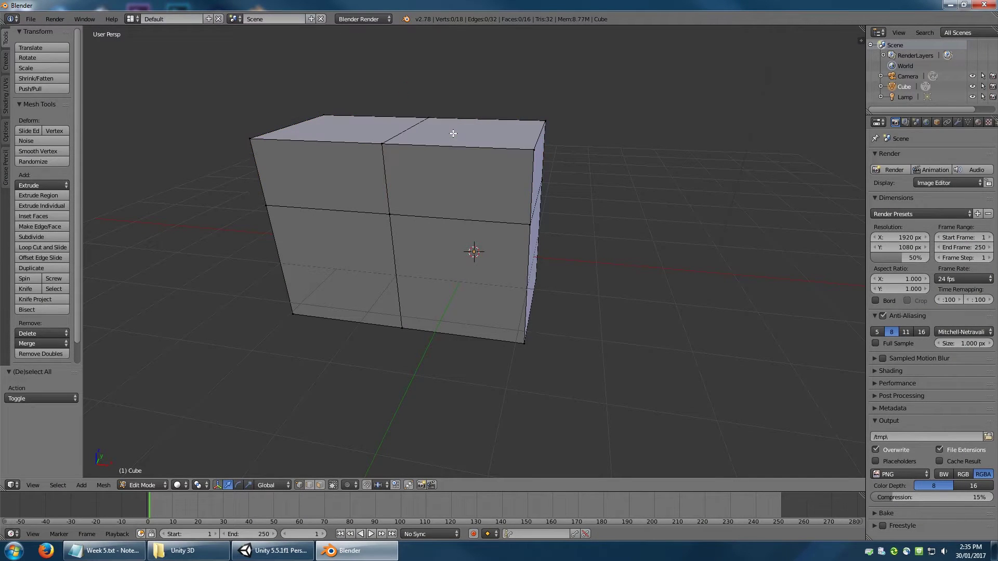
{"action": "key", "text": "a"}
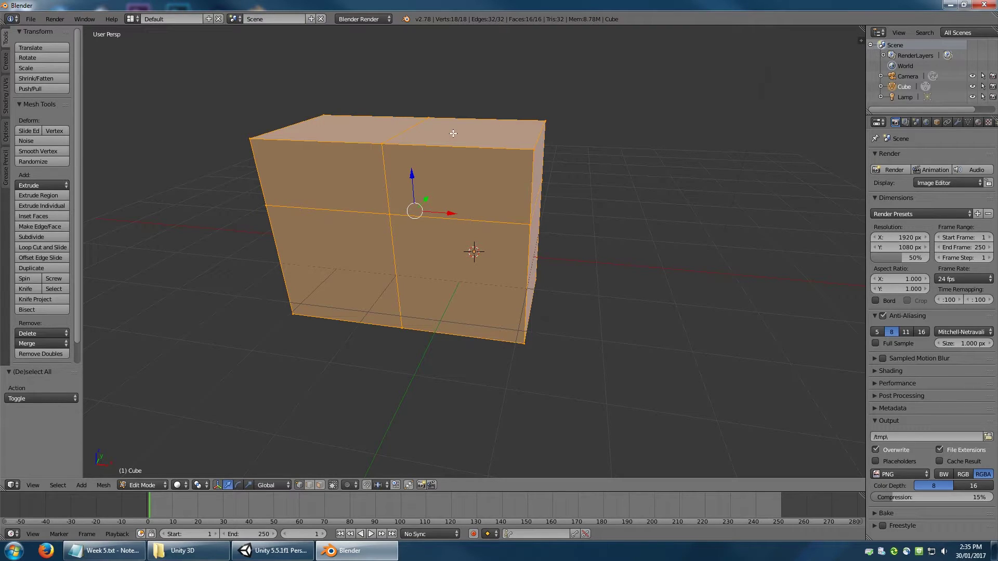
{"action": "key", "text": "g"}
{"action": "key", "text": "x"}
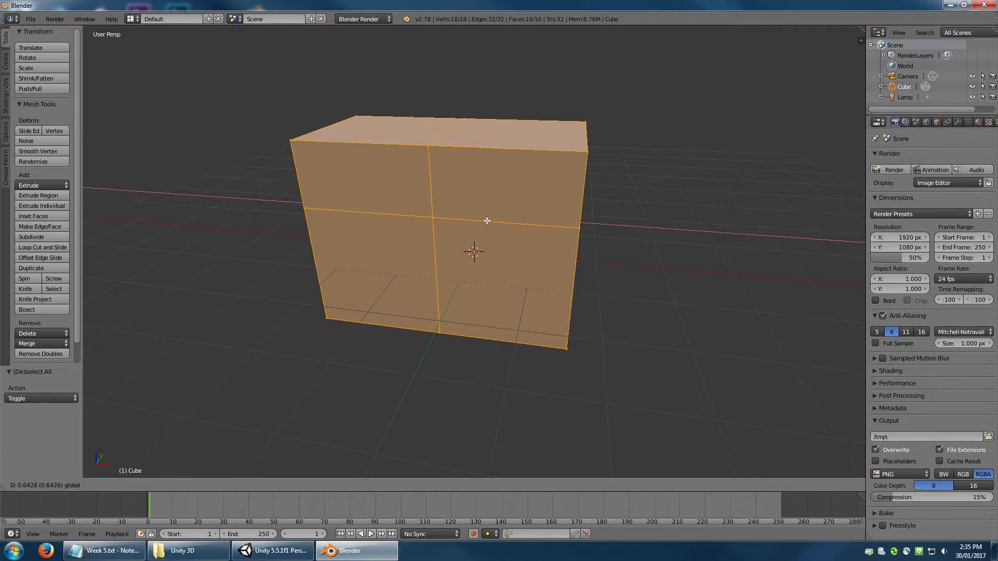
{"action": "left_click", "coordinate": [486, 221]}
Centre the selected mesh on the origin by moving it 0.443 and then -0.121 units along the X axis
{"action": "middle_click_drag", "start_coordinate": [463, 267], "coordinate": [525, 257]}
{"action": "key", "text": "g"}
{"action": "left_click", "coordinate": [515, 208]}
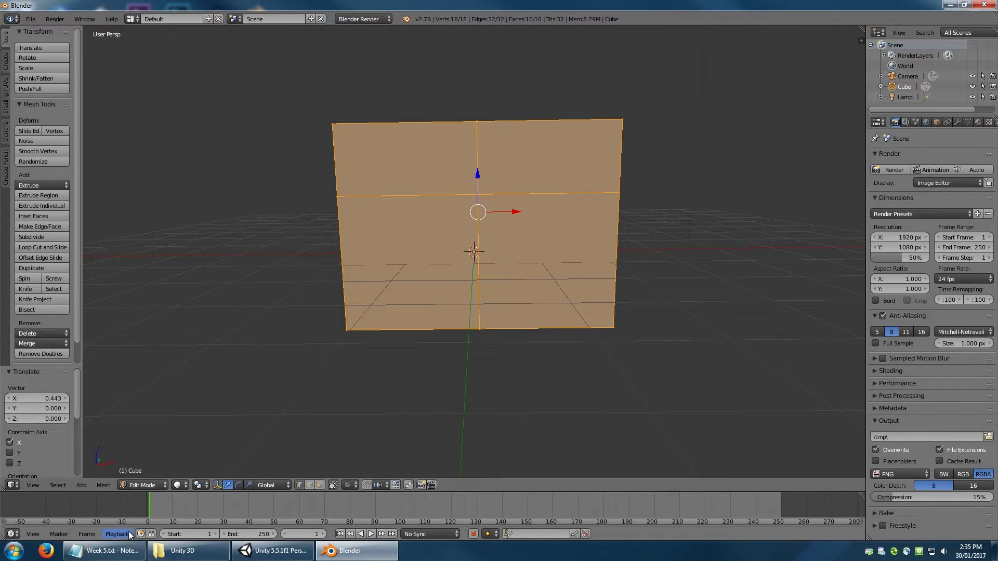
{"action": "key", "text": "g"}
{"action": "key", "text": "x"}
{"action": "left_click", "coordinate": [345, 414]}
{"action": "left_click", "coordinate": [104, 485]}
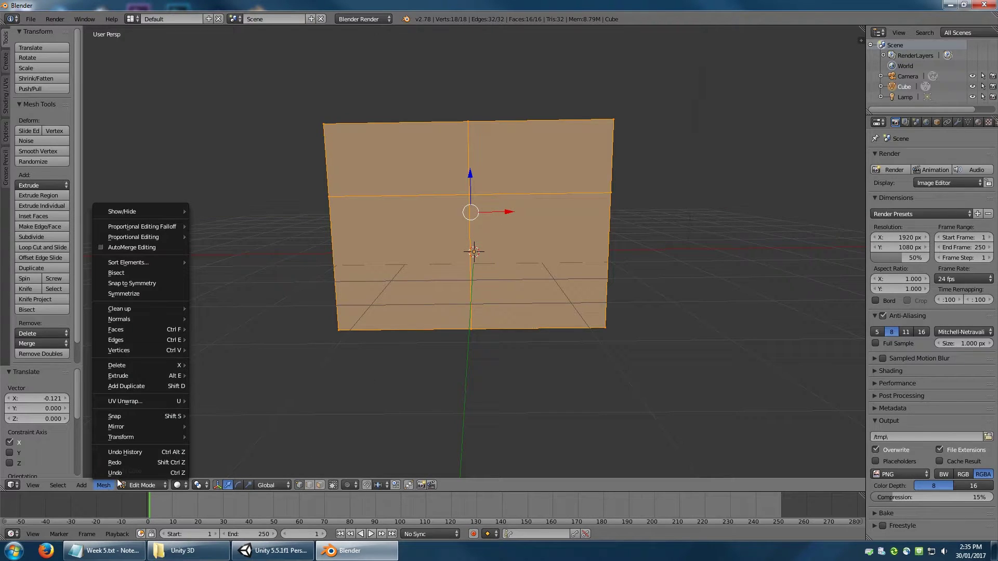
{"action": "mouse_move", "coordinate": [131, 419]}
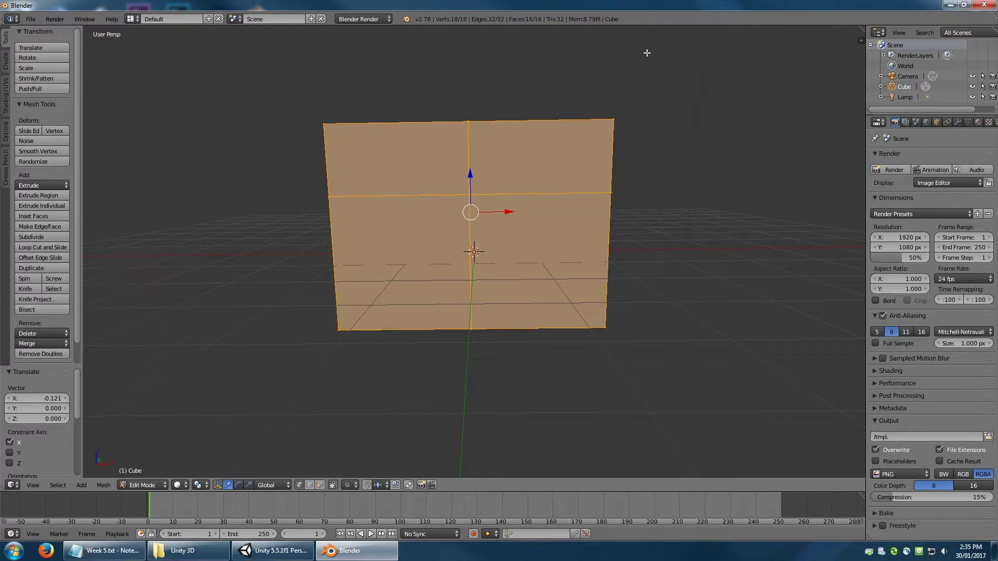
Lasso-select the two vertices of the block's upper edge on the positive X end and merge them at center
{"action": "middle_click_drag", "start_coordinate": [563, 259], "coordinate": [503, 285]}
{"action": "key", "text": "a"}
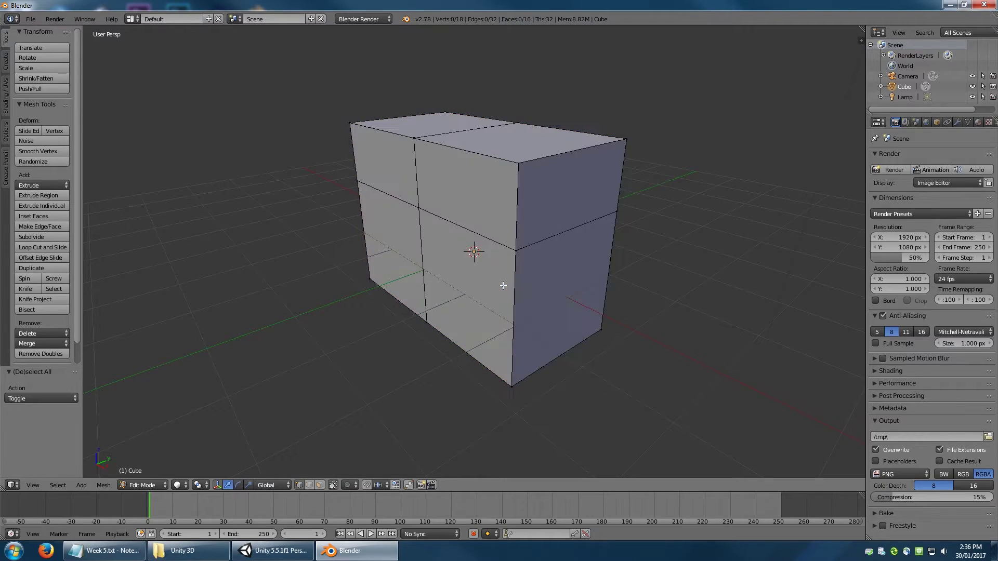
{"action": "middle_click_drag", "start_coordinate": [476, 270], "coordinate": [647, 138]}
{"action": "mouse_move", "coordinate": [647, 138]}
{"action": "left_mouse_down", "text": "ctrl"}
{"action": "mouse_move", "coordinate": [549, 221]}
{"action": "mouse_move", "coordinate": [657, 151]}
{"action": "left_mouse_up", "text": "ctrl"}
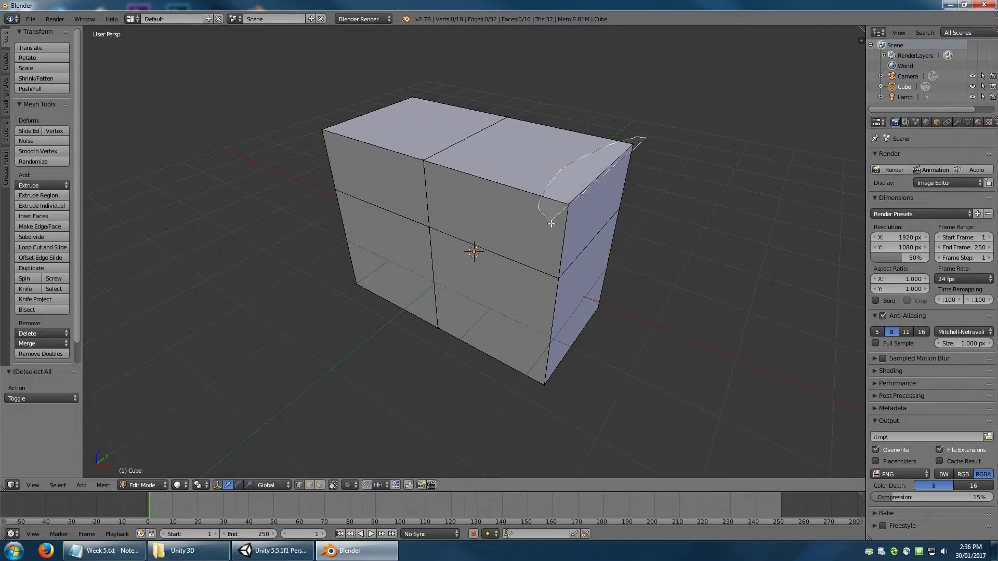
{"action": "mouse_move", "coordinate": [664, 193]}
{"action": "middle_mouse_down"}
{"action": "mouse_move", "coordinate": [598, 225]}
{"action": "mouse_move", "coordinate": [552, 217]}
{"action": "mouse_move", "coordinate": [654, 217]}
{"action": "middle_mouse_up"}
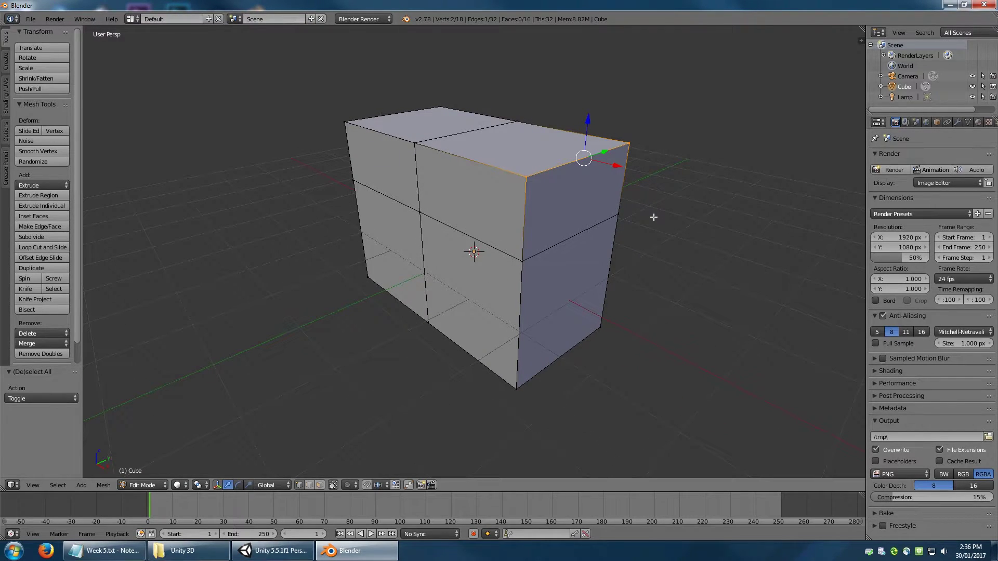
{"action": "key", "text": "alt+m"}
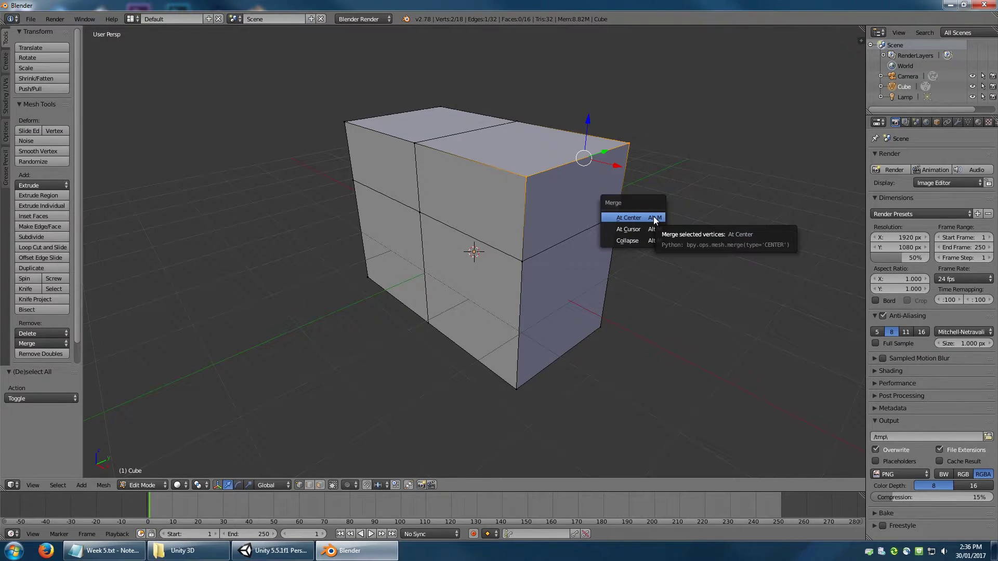
{"action": "left_click", "coordinate": [655, 218]}
Merge the two middle vertices of the top at center, and likewise the pair at the negative X end, to form the roof ridge
{"action": "mouse_move", "coordinate": [579, 208]}
{"action": "middle_mouse_down"}
{"action": "mouse_move", "coordinate": [553, 208]}
{"action": "mouse_move", "coordinate": [566, 207]}
{"action": "middle_mouse_up"}
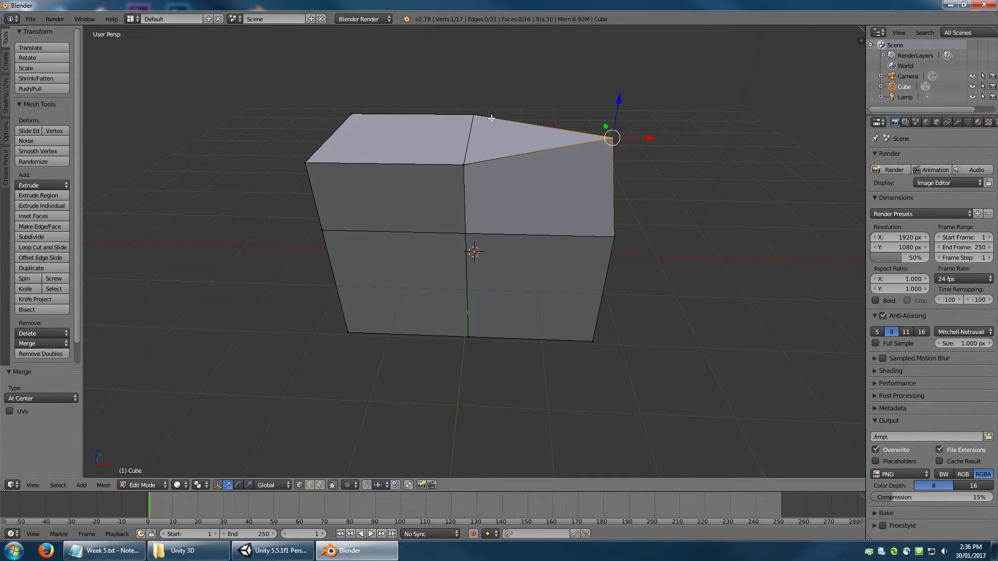
{"action": "key", "text": "a"}
{"action": "key", "text": "a"}
{"action": "key", "text": "a"}
{"action": "right_click", "coordinate": [472, 112]}
{"action": "right_click", "coordinate": [450, 175], "text": "shift"}
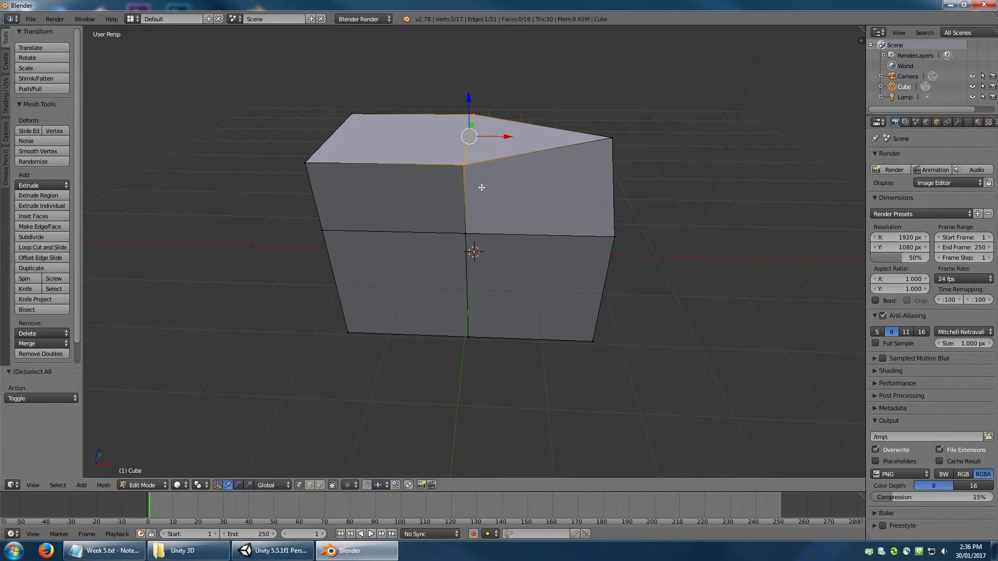
{"action": "key", "text": "alt+m"}
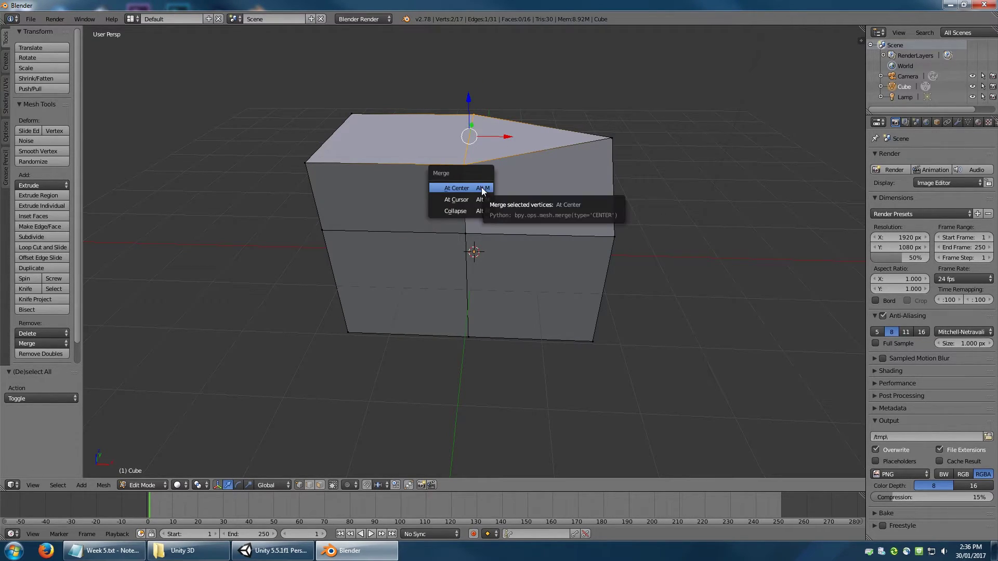
{"action": "left_click", "coordinate": [481, 187]}
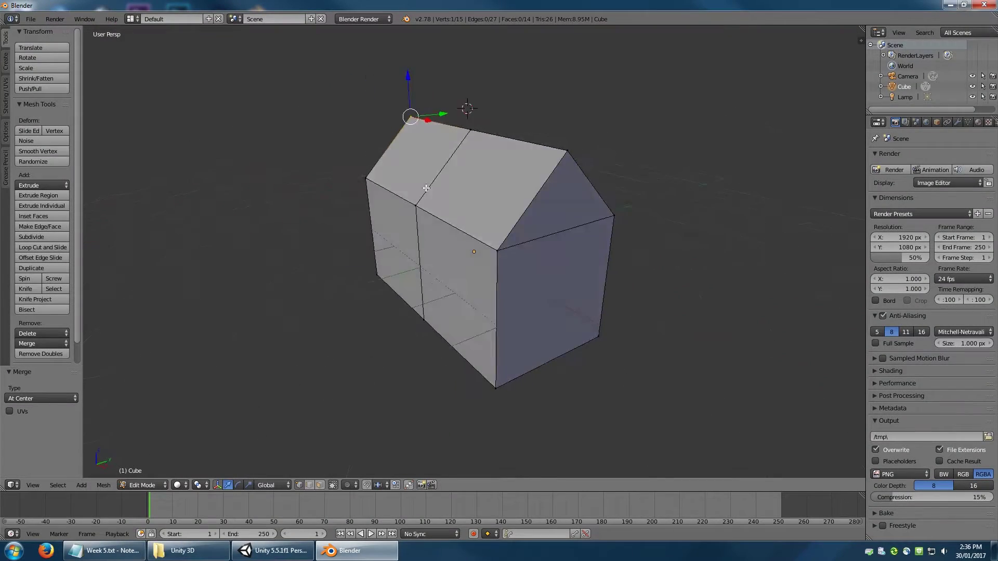
Deselect all vertices and leave Edit Mode to view the whole house in Object Mode
{"action": "mouse_move", "coordinate": [468, 208]}
{"action": "middle_mouse_down"}
{"action": "mouse_move", "coordinate": [503, 180]}
{"action": "mouse_move", "coordinate": [615, 180]}
{"action": "mouse_move", "coordinate": [421, 186]}
{"action": "mouse_move", "coordinate": [584, 185]}
{"action": "mouse_move", "coordinate": [457, 163]}
{"action": "mouse_move", "coordinate": [404, 172]}
{"action": "mouse_move", "coordinate": [432, 192]}
{"action": "mouse_move", "coordinate": [464, 191]}
{"action": "middle_mouse_up"}
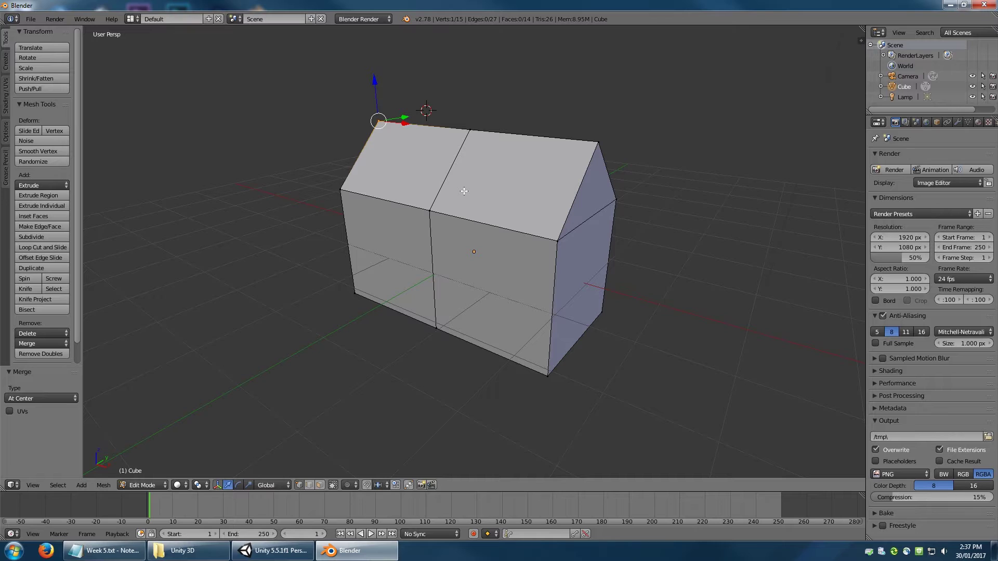
{"action": "middle_click_drag", "start_coordinate": [463, 191], "coordinate": [437, 192]}
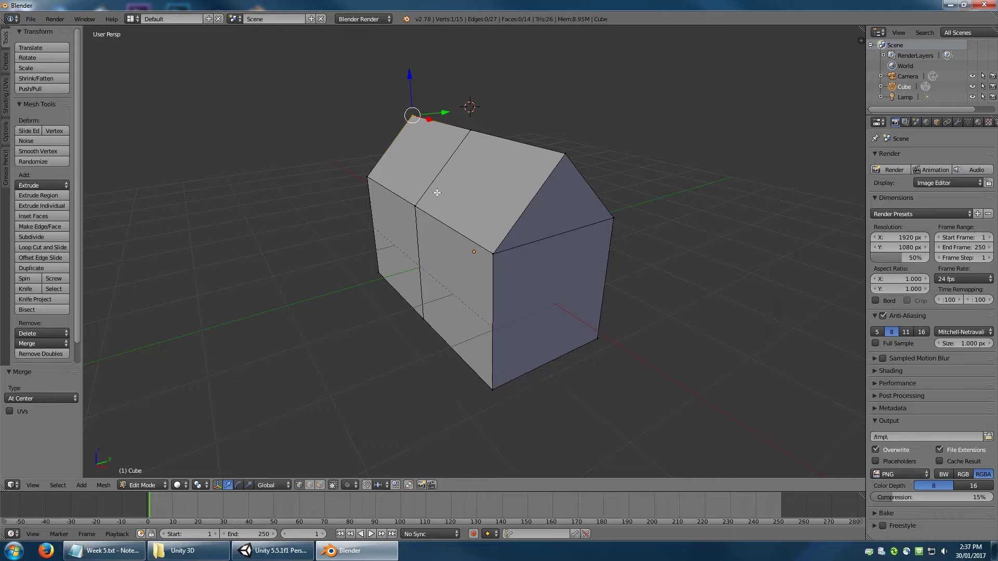
{"action": "mouse_move", "coordinate": [437, 193]}
{"action": "middle_mouse_down"}
{"action": "mouse_move", "coordinate": [485, 187]}
{"action": "mouse_move", "coordinate": [451, 191]}
{"action": "middle_mouse_up"}
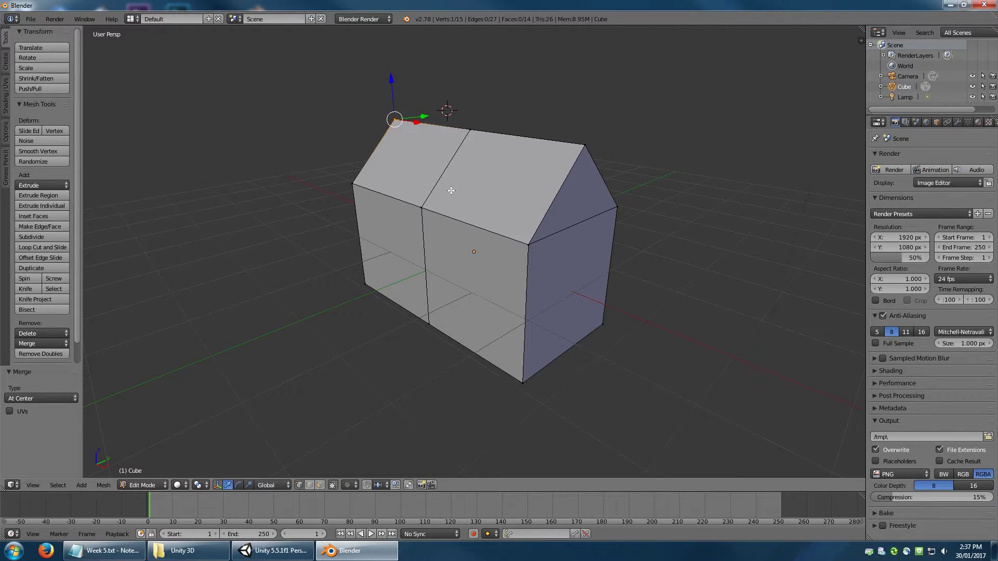
{"action": "key", "text": "a"}
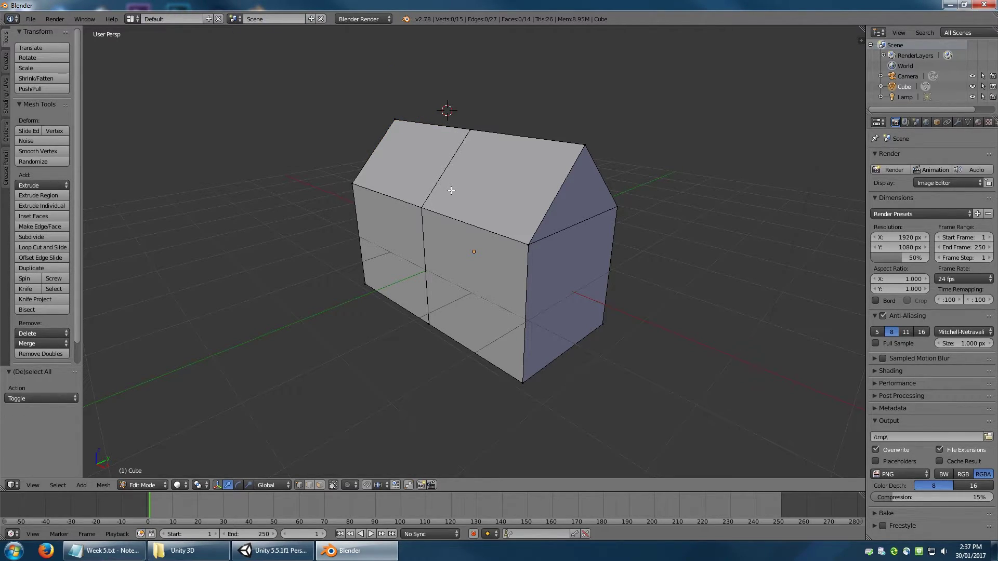
{"action": "key", "text": "Tab"}
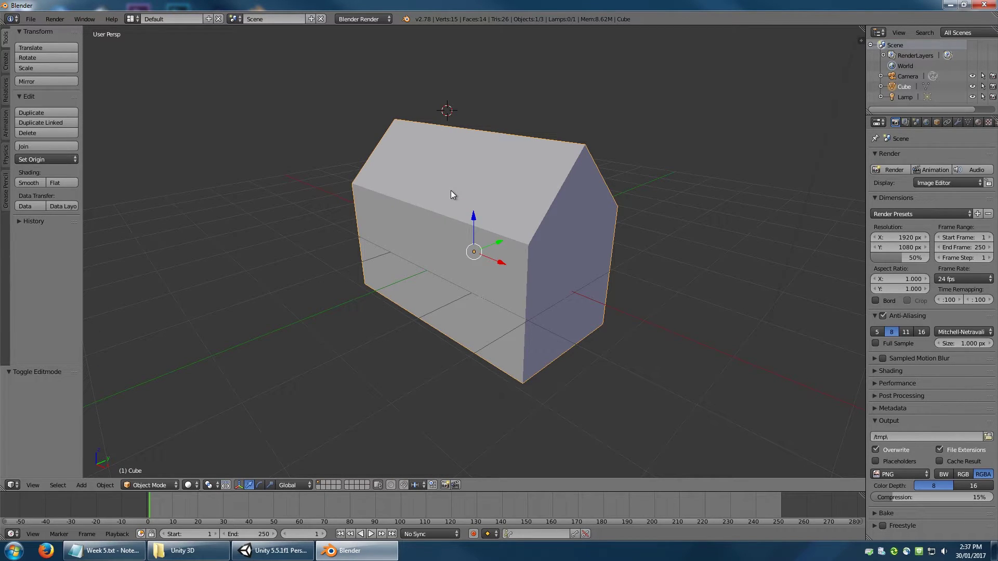
{"action": "scroll", "coordinate": [451, 191], "scroll_direction": "down", "scroll_amount": 3}
{"action": "middle_click_drag", "start_coordinate": [491, 201], "coordinate": [504, 219]}
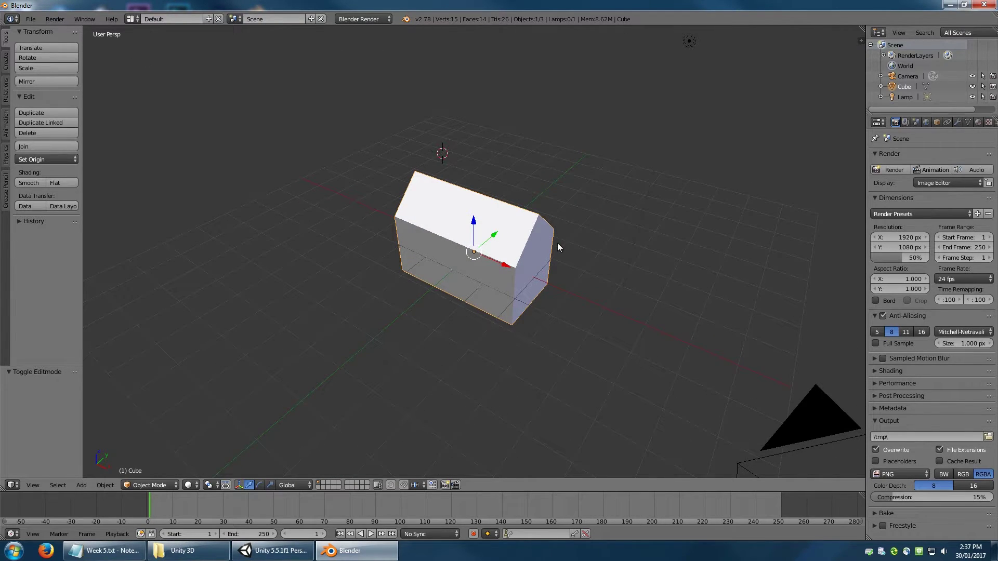
{"action": "middle_click_drag", "start_coordinate": [591, 247], "coordinate": [588, 221]}
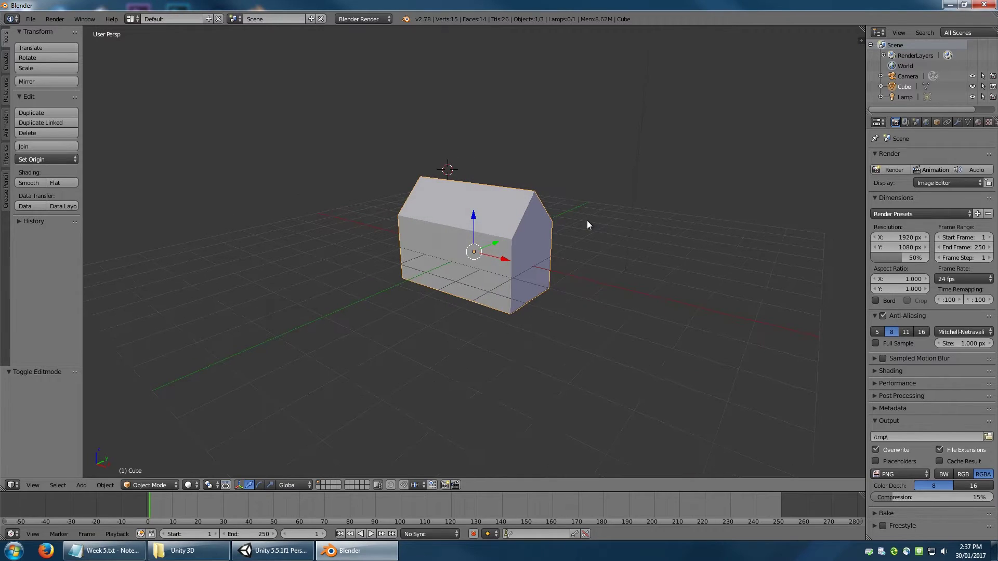
Delete the Lamp and the Camera from the scene, keeping only the Cube object
{"action": "left_click", "coordinate": [905, 97]}
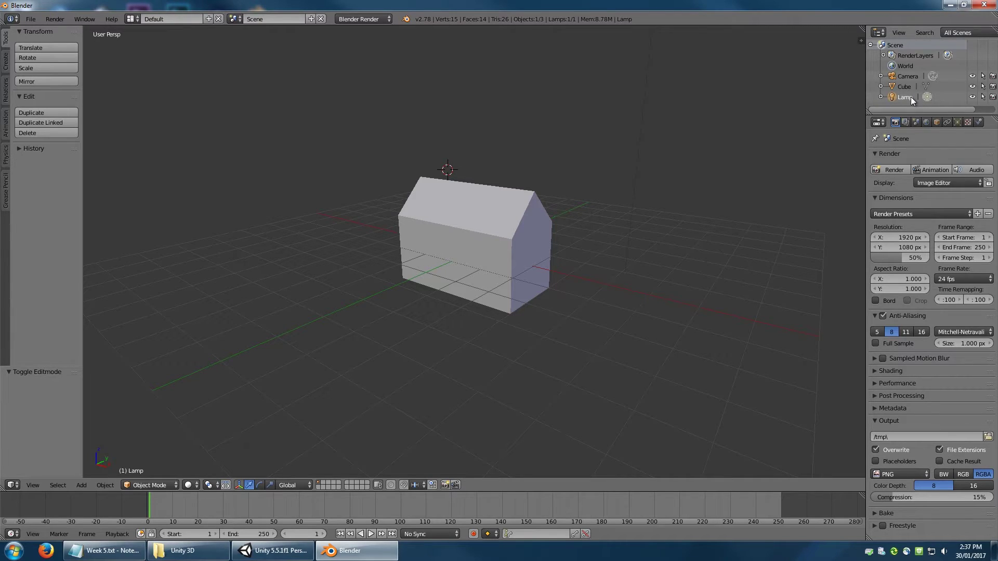
{"action": "right_click", "coordinate": [906, 97]}
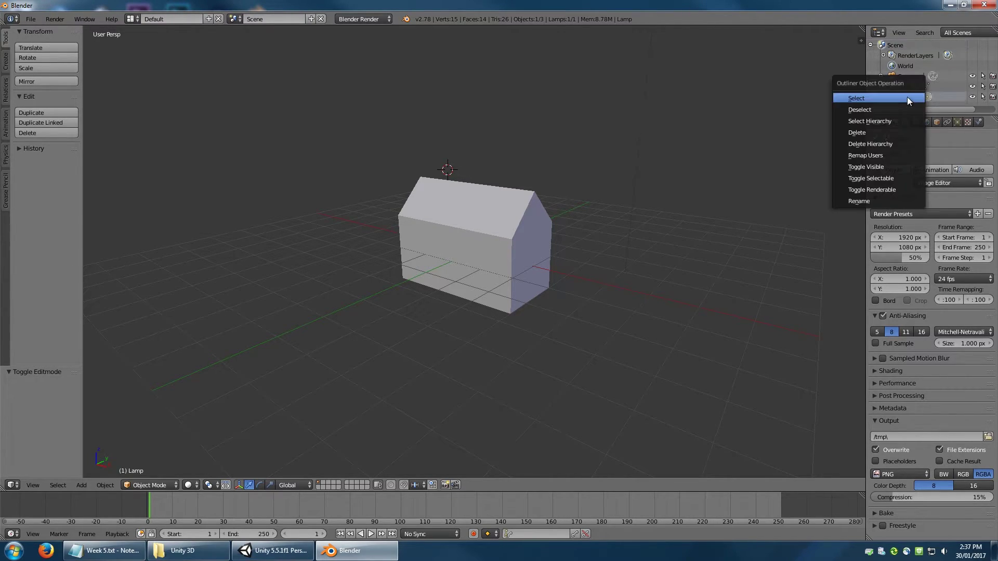
{"action": "left_click", "coordinate": [881, 132]}
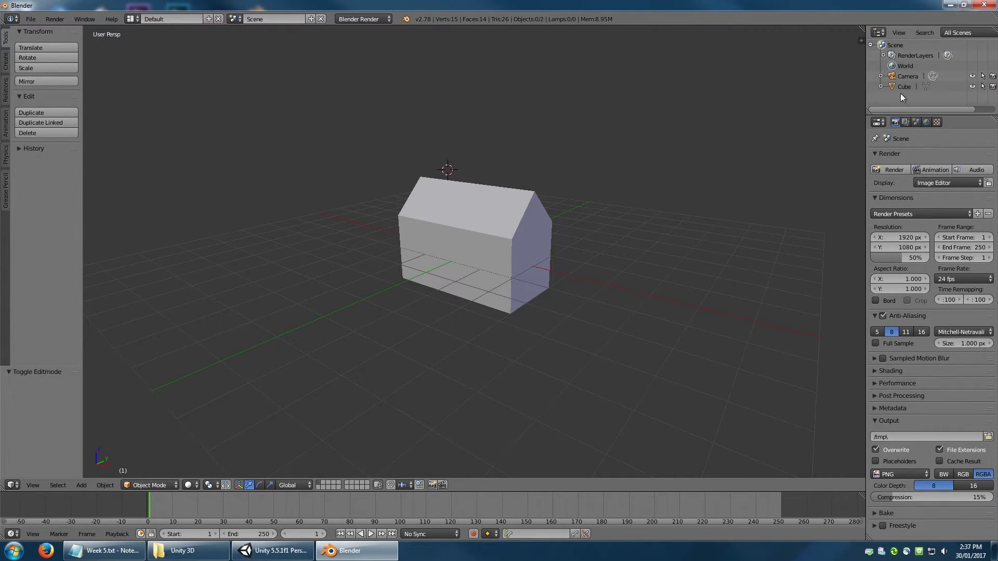
{"action": "right_click", "coordinate": [905, 77]}
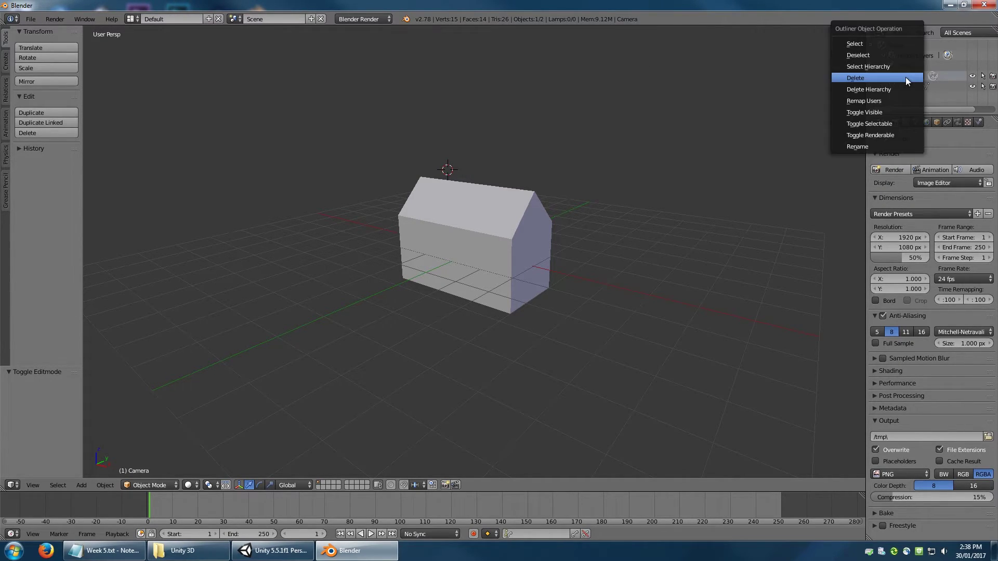
{"action": "left_click", "coordinate": [895, 76]}
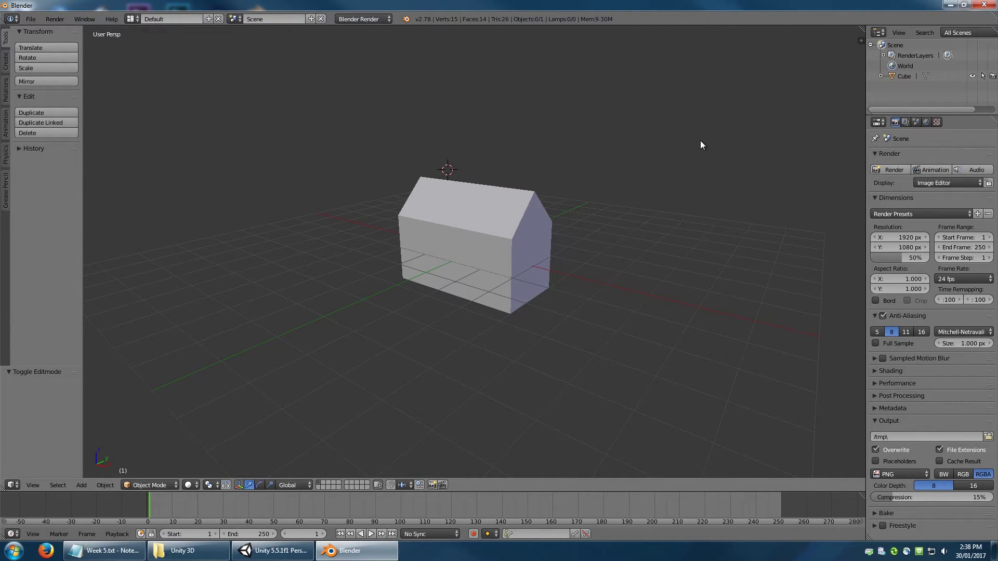
Switch to Unity and examine the axis orientation in the Scene view from several angles
{"action": "left_click", "coordinate": [275, 550]}
{"action": "right_click_drag", "start_coordinate": [455, 205], "coordinate": [458, 174]}
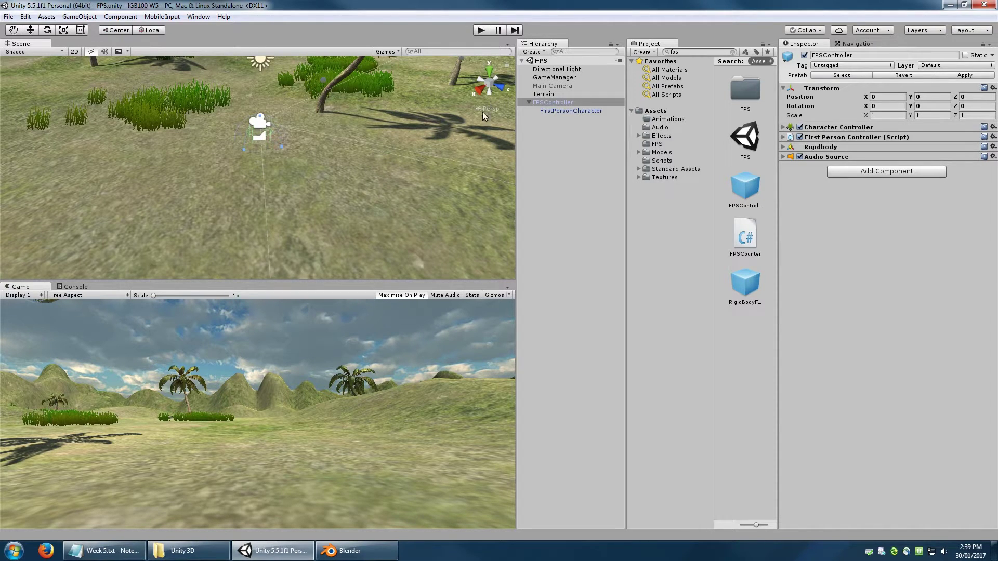
{"action": "right_click_drag", "start_coordinate": [254, 161], "coordinate": [500, 170]}
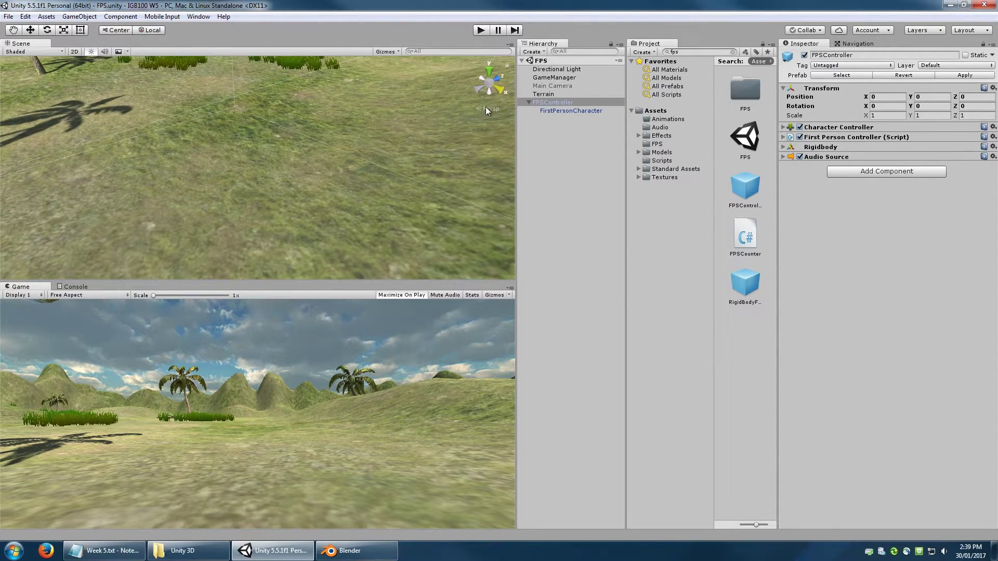
{"action": "middle_click_drag", "start_coordinate": [461, 115], "coordinate": [378, 167]}
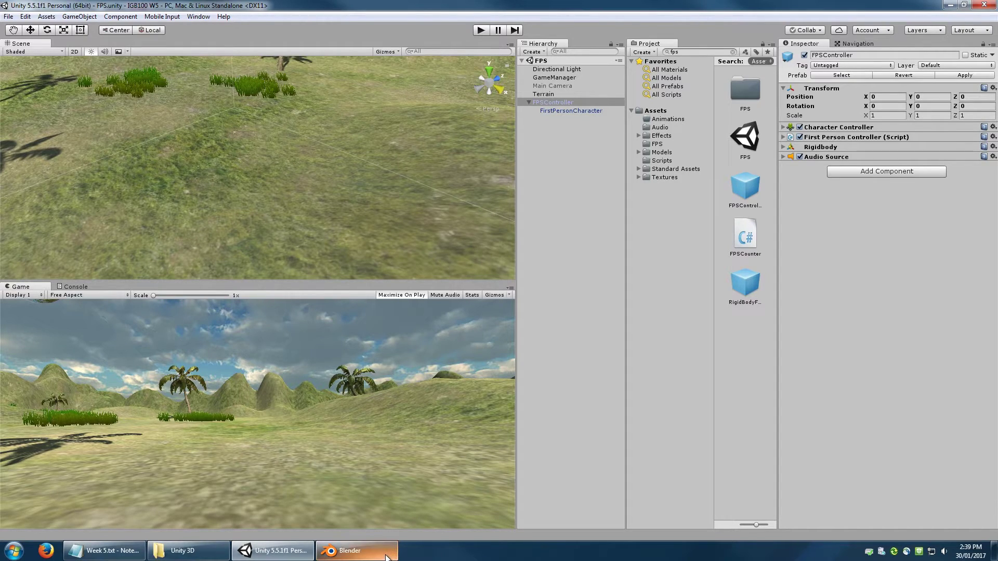
Return to Blender and export the scene to Documents as untitled.fbx with Z Forward, Y Up and experimental Apply Transform enabled
{"action": "left_click", "coordinate": [357, 551]}
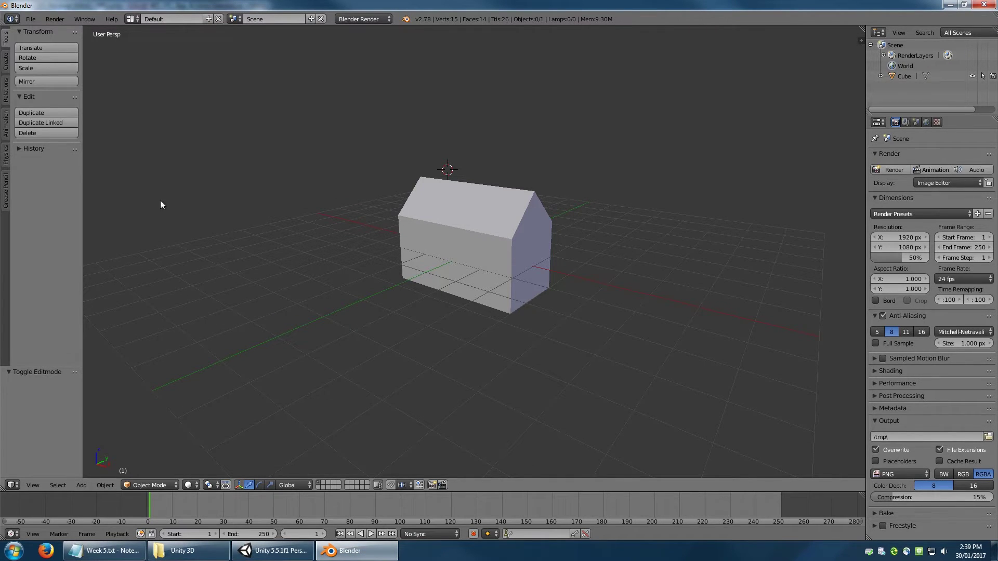
{"action": "left_click", "coordinate": [32, 20]}
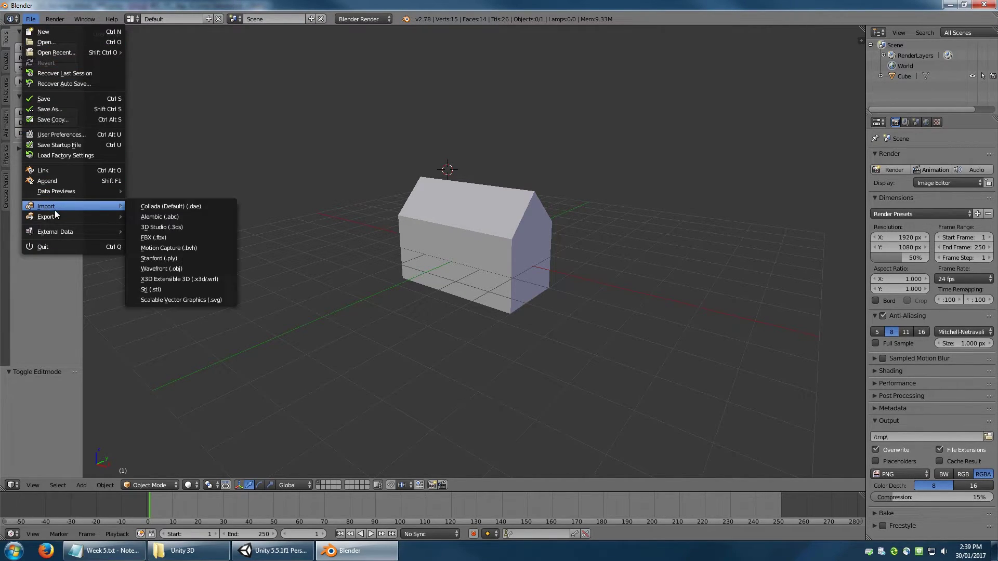
{"action": "mouse_move", "coordinate": [61, 219]}
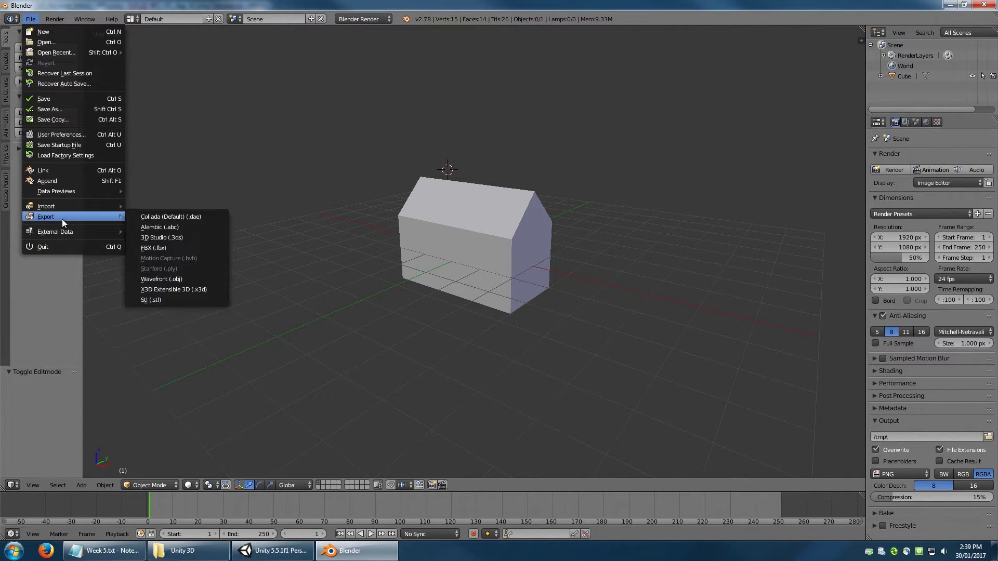
{"action": "left_click", "coordinate": [187, 254]}
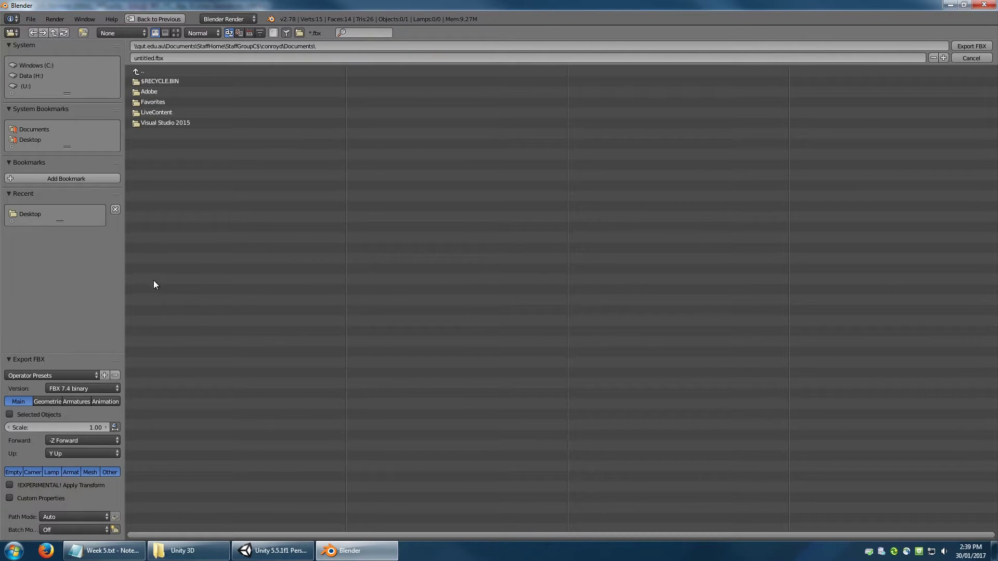
{"action": "left_click", "coordinate": [95, 441]}
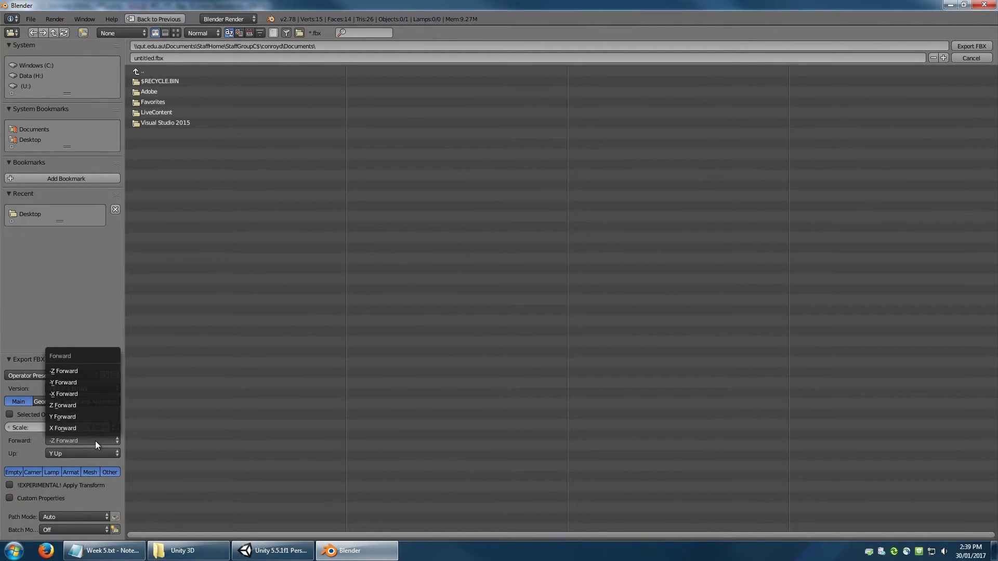
{"action": "left_click", "coordinate": [85, 406]}
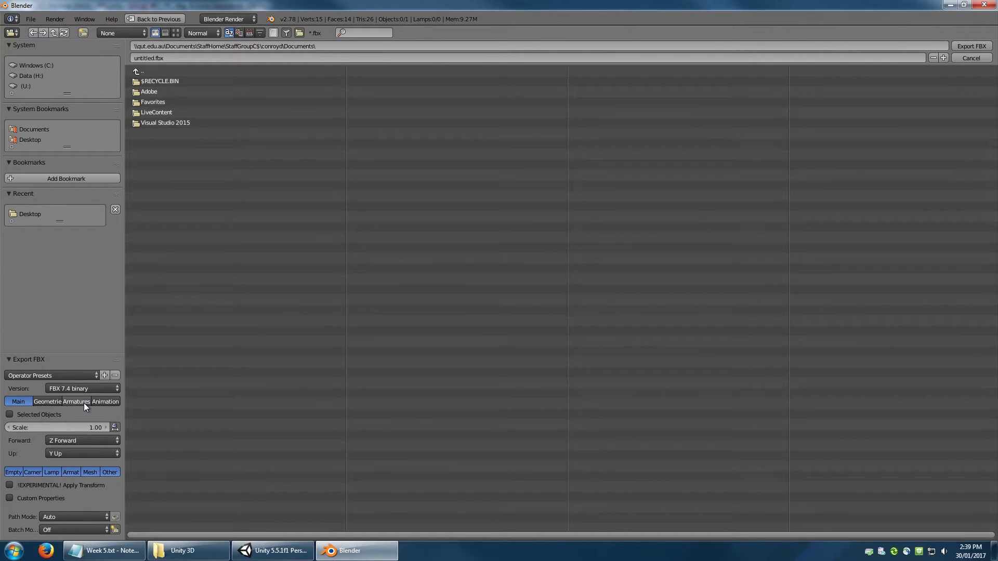
{"action": "left_click", "coordinate": [87, 454]}
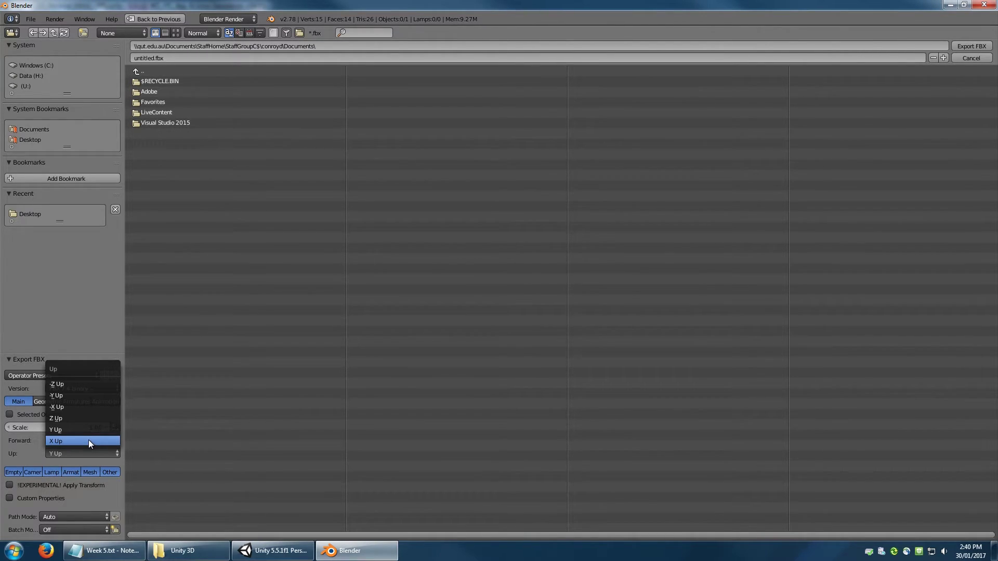
{"action": "left_click", "coordinate": [84, 432]}
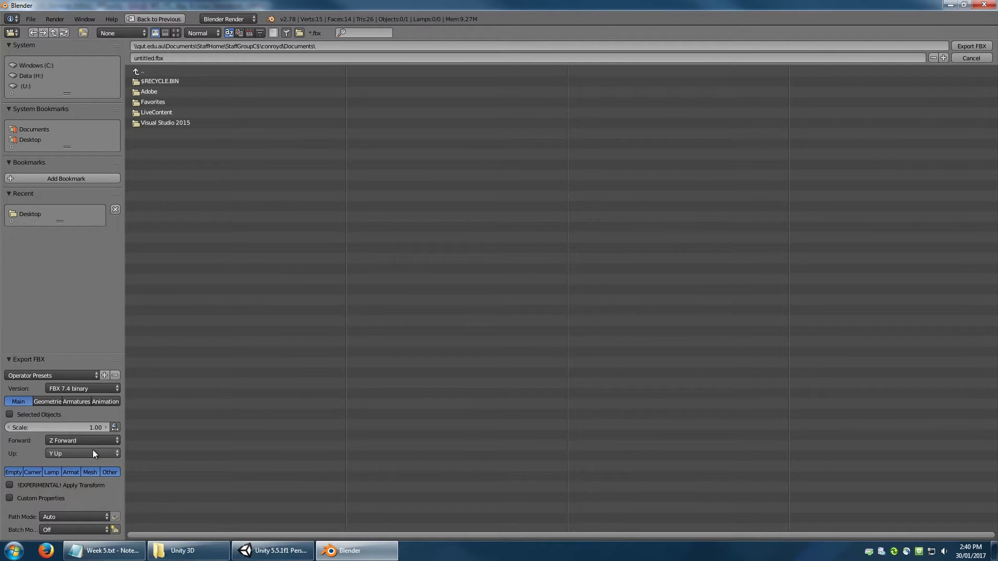
{"action": "left_click", "coordinate": [43, 488]}
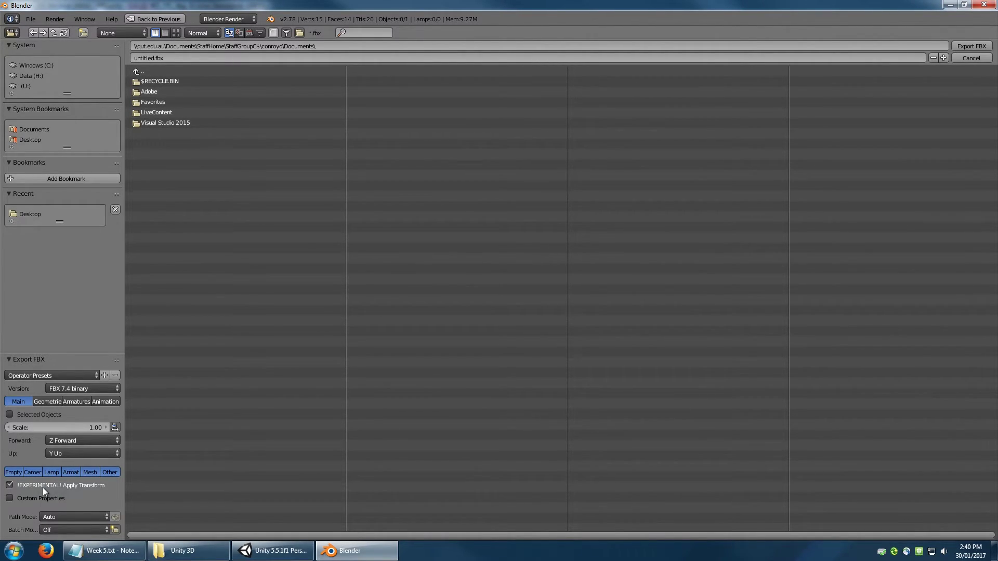
{"action": "key", "text": "Return"}
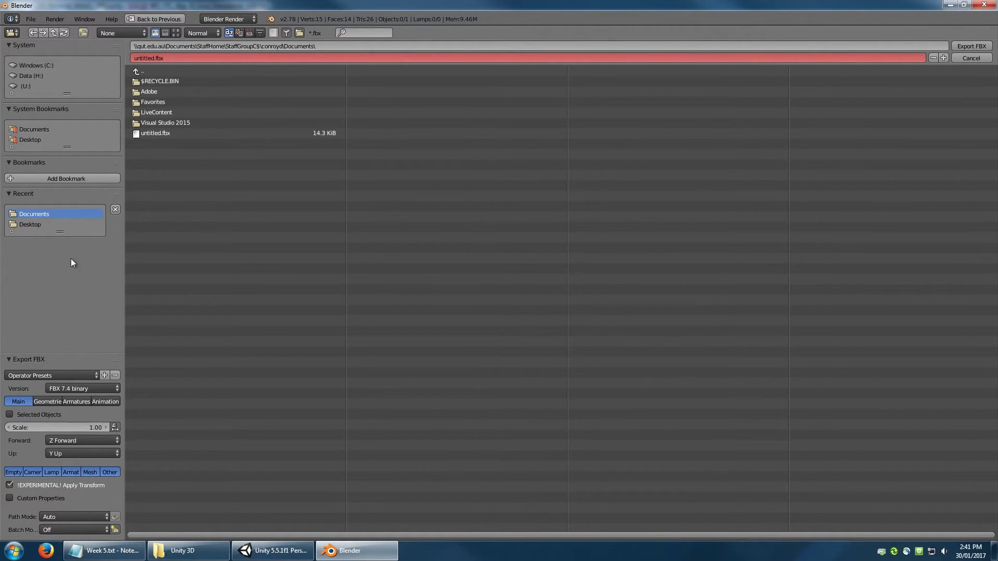
Export the model as FBX to the Desktop folder under the name house
{"action": "left_click", "coordinate": [47, 225]}
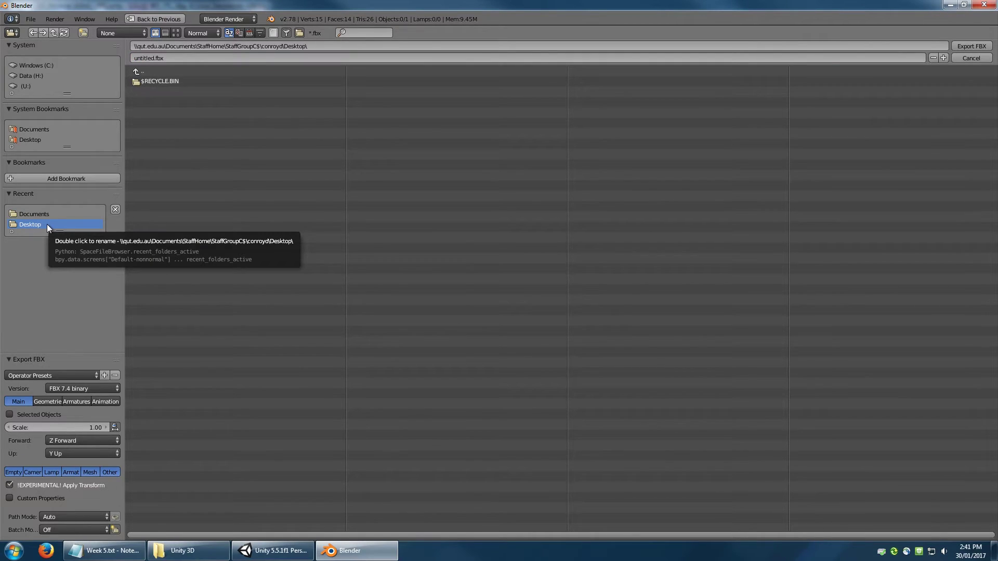
{"action": "double_click", "coordinate": [150, 57]}
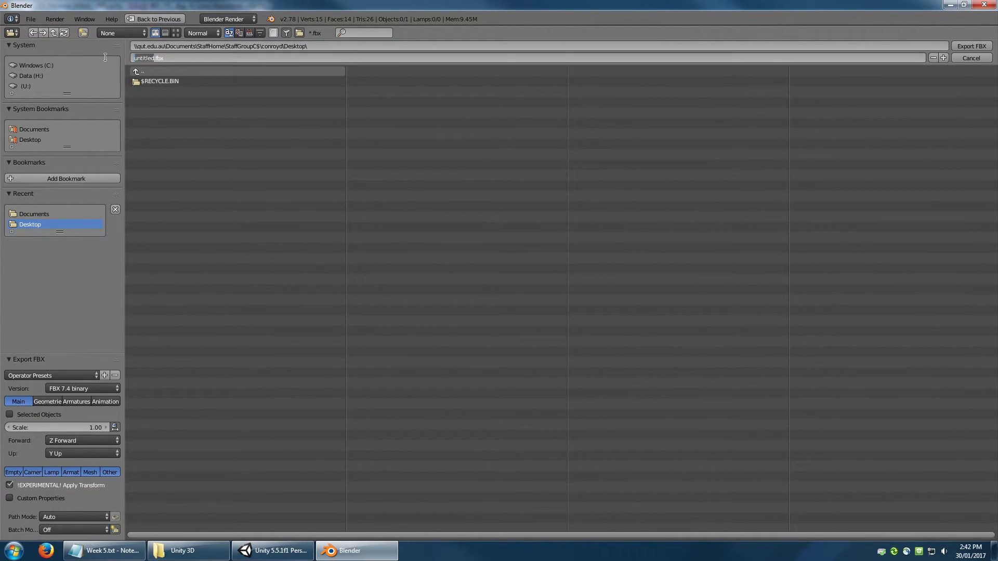
{"action": "type", "text": "house"}
{"action": "left_click", "coordinate": [972, 46]}
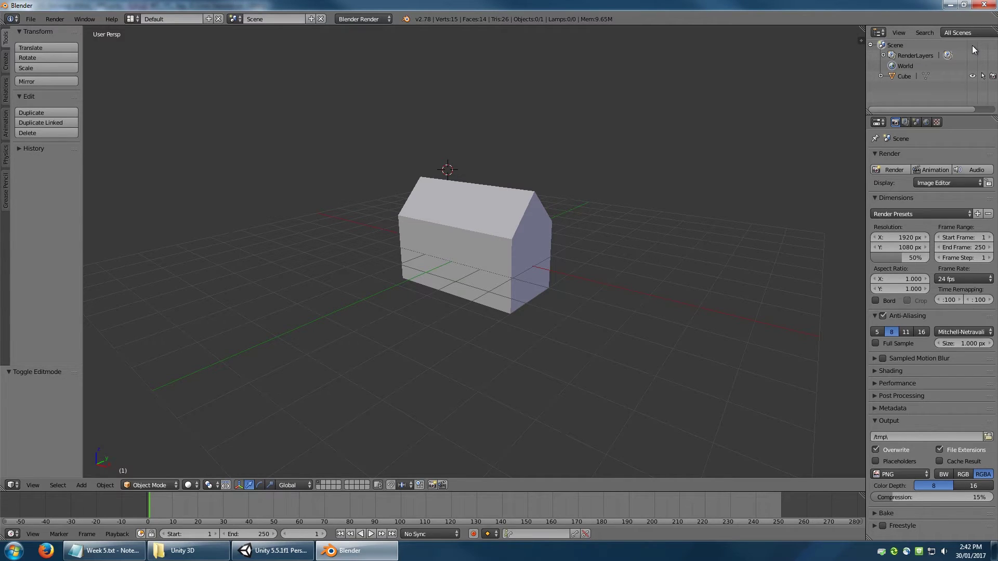
Show the desktop and bring house.fbx into the Models folder of the Unity project's assets
{"action": "right_click", "coordinate": [523, 551]}
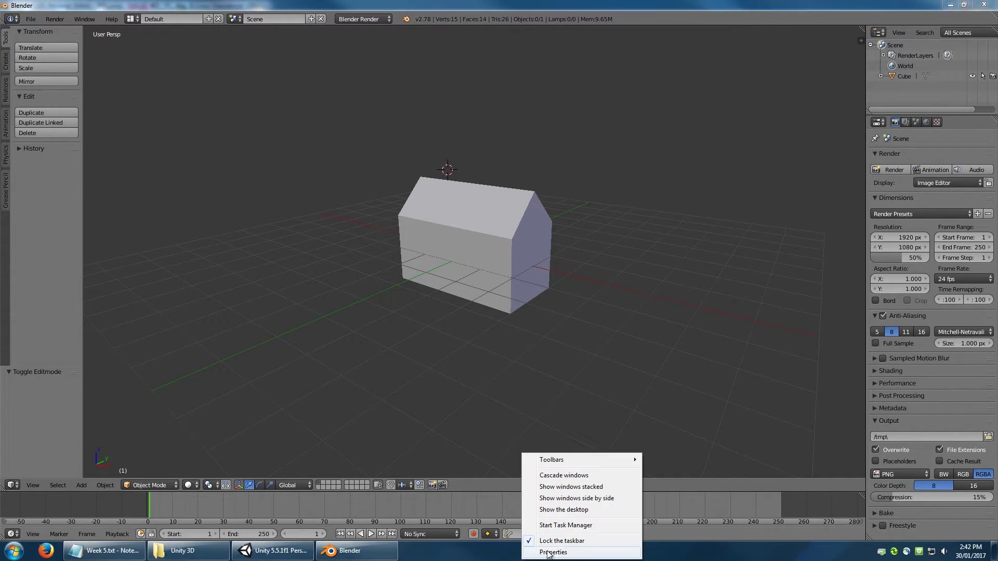
{"action": "left_click", "coordinate": [567, 511]}
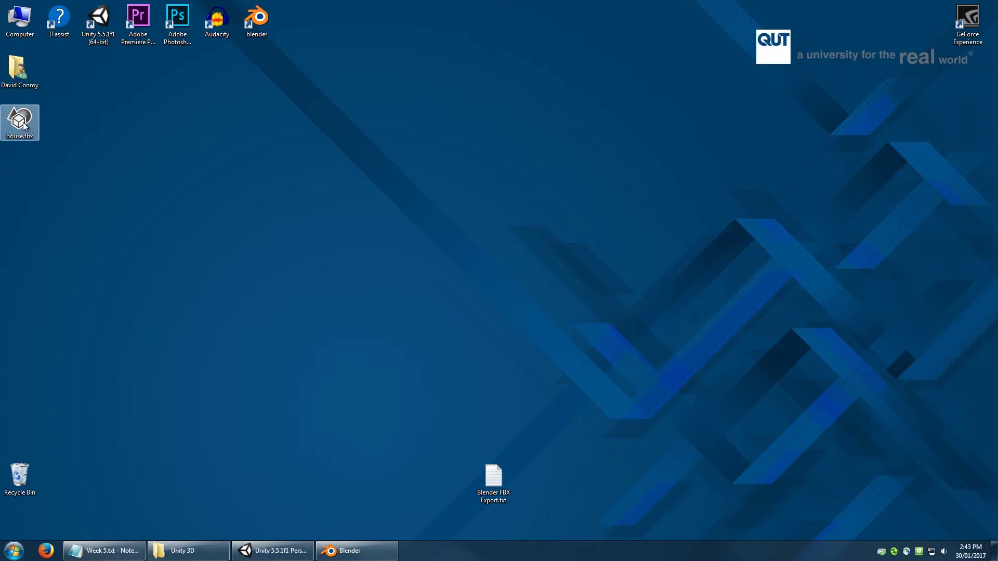
{"action": "left_click_drag", "start_coordinate": [19, 122], "coordinate": [660, 154]}
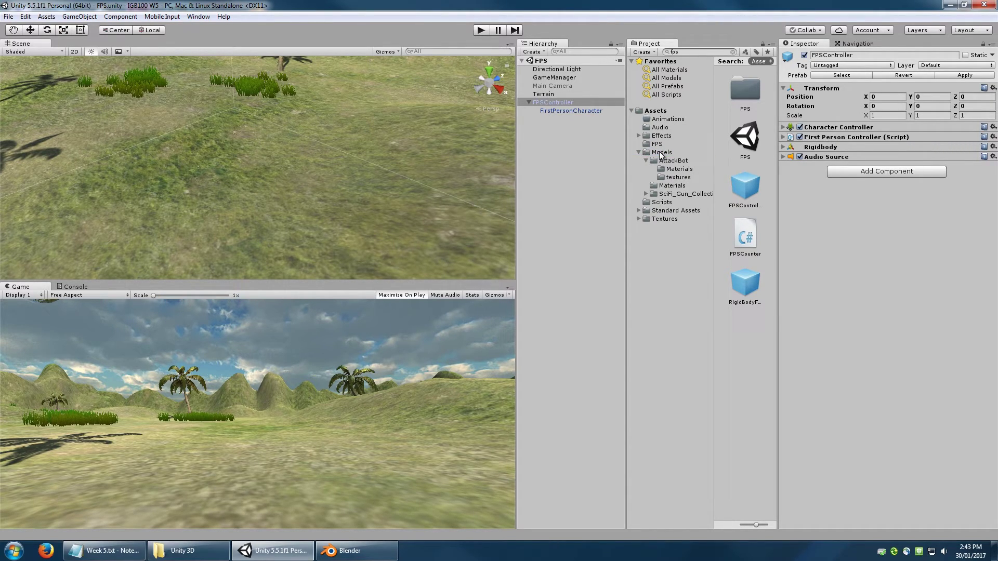
Add the house model from the Models folder to the scene as a top-level object and frame it in view
{"action": "left_click", "coordinate": [661, 152]}
{"action": "left_click", "coordinate": [740, 236]}
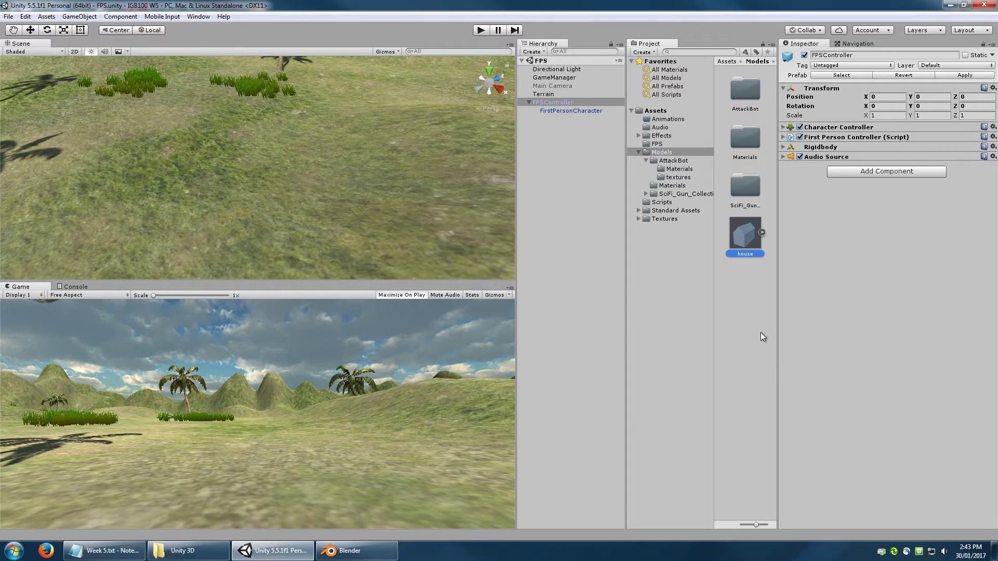
{"action": "left_click_drag", "start_coordinate": [904, 468], "coordinate": [928, 472]}
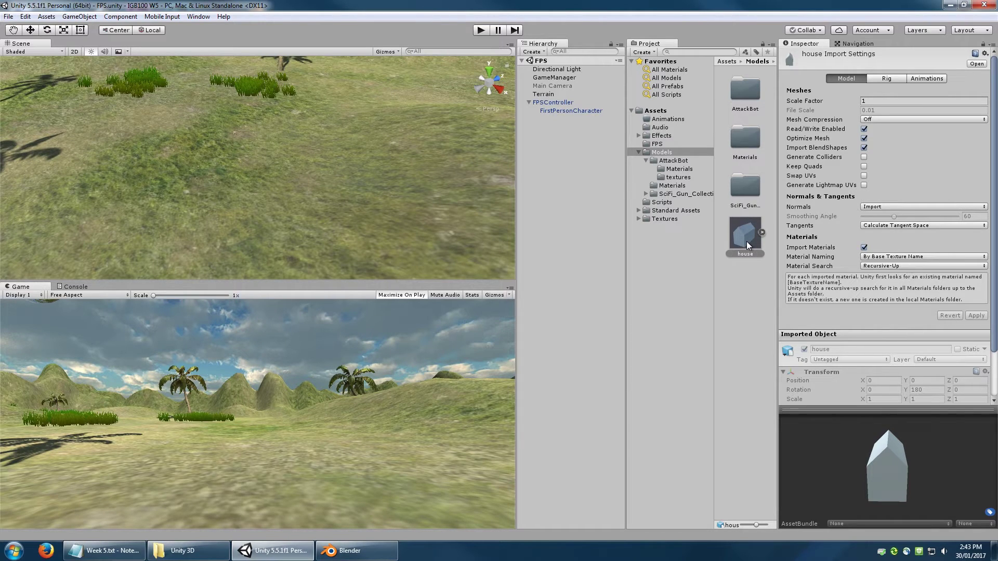
{"action": "left_click_drag", "start_coordinate": [746, 241], "coordinate": [563, 159]}
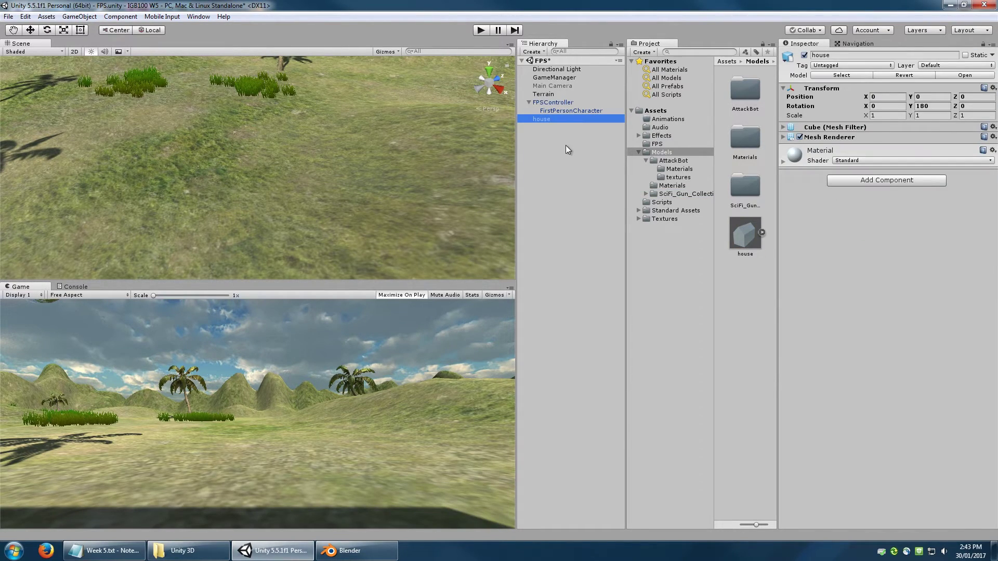
{"action": "double_click", "coordinate": [550, 120]}
{"action": "right_click_drag", "start_coordinate": [422, 219], "coordinate": [301, 174]}
{"action": "key", "text": "f"}
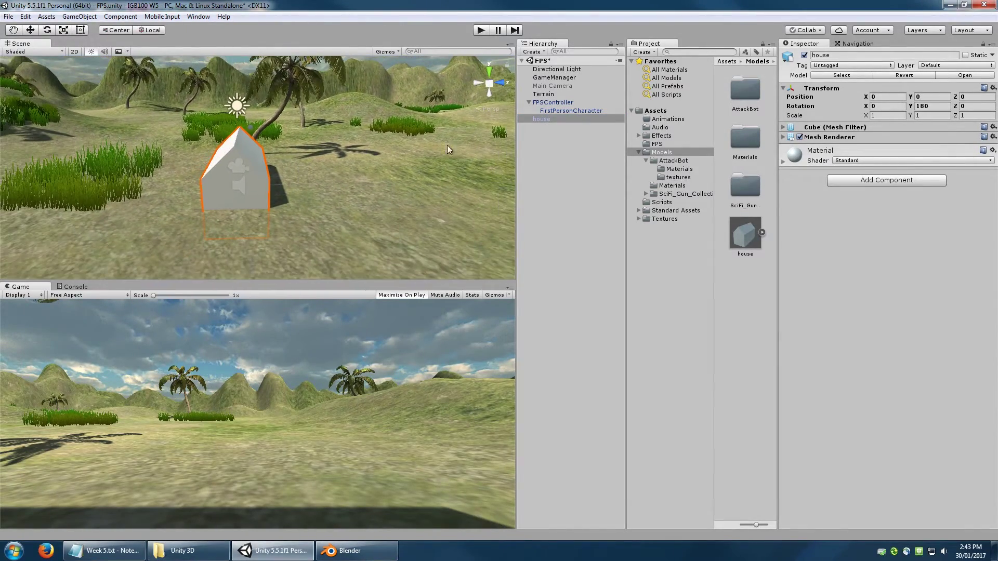
Move the house up to Y 0.8 and along the Z axis to 3.71
{"action": "left_click", "coordinate": [31, 32]}
{"action": "right_click_drag", "start_coordinate": [111, 157], "coordinate": [236, 162]}
{"action": "left_click_drag", "start_coordinate": [187, 146], "coordinate": [188, 118]}
{"action": "right_click_drag", "start_coordinate": [448, 148], "coordinate": [213, 147]}
{"action": "middle_click_drag", "start_coordinate": [213, 147], "coordinate": [182, 138]}
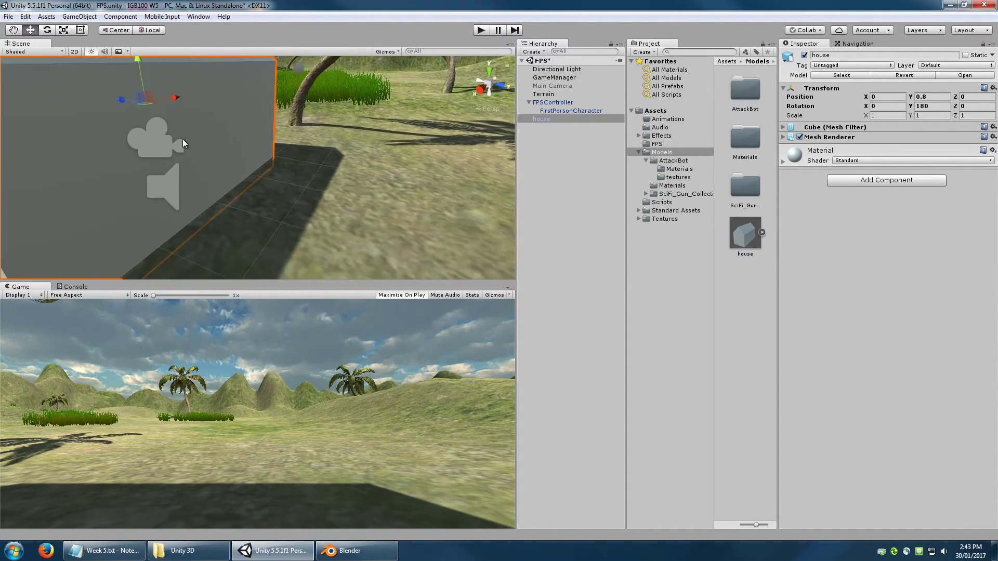
{"action": "scroll", "coordinate": [219, 153], "scroll_direction": "down", "scroll_amount": 5}
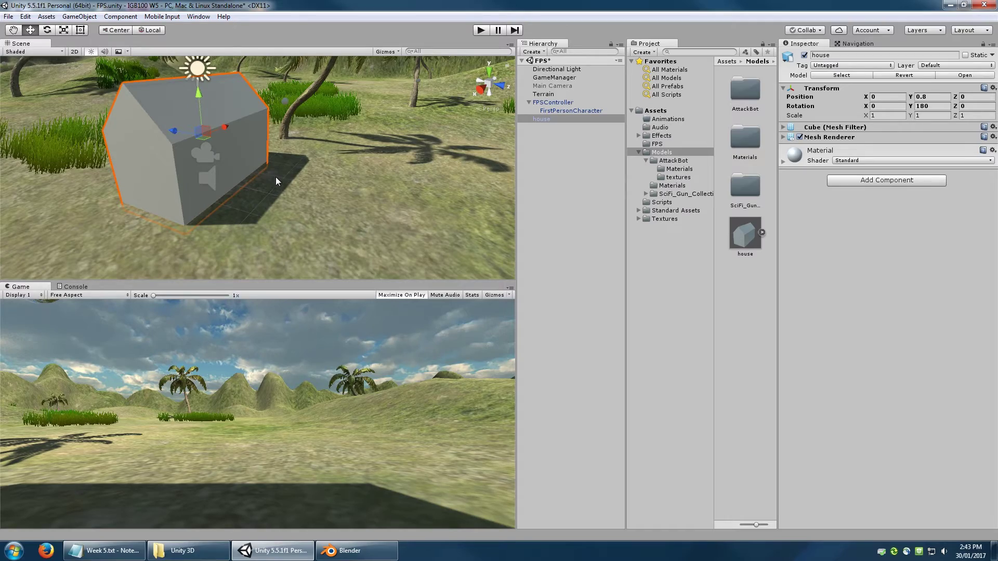
{"action": "left_click_drag", "start_coordinate": [180, 135], "coordinate": [274, 146]}
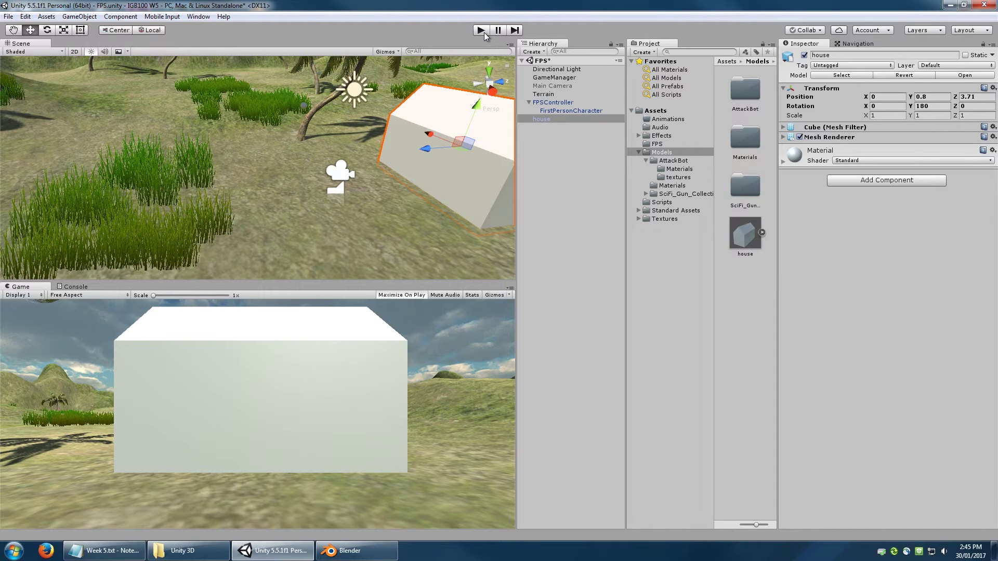
Add a Mesh Collider component to the house
{"action": "left_click", "coordinate": [121, 16]}
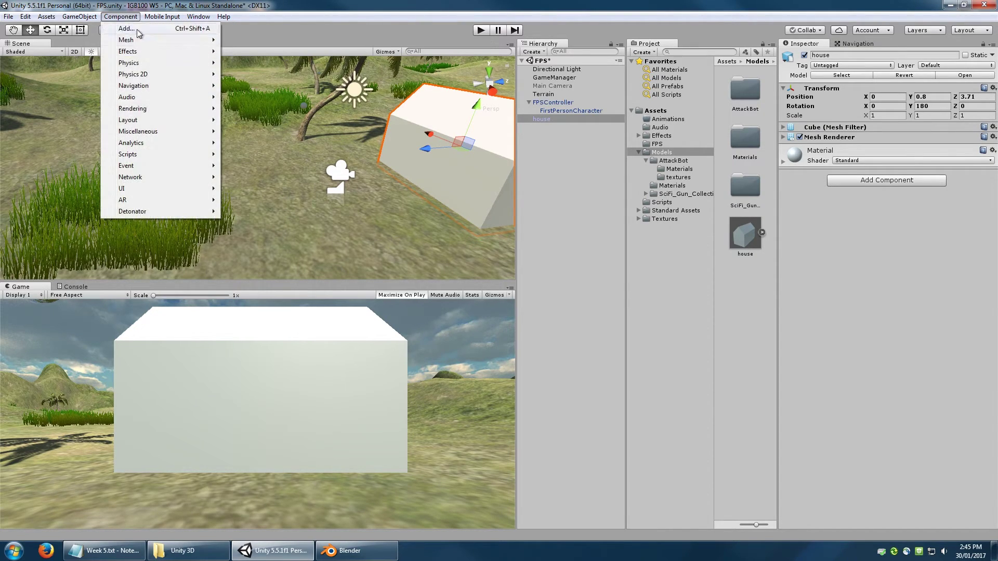
{"action": "mouse_move", "coordinate": [155, 67]}
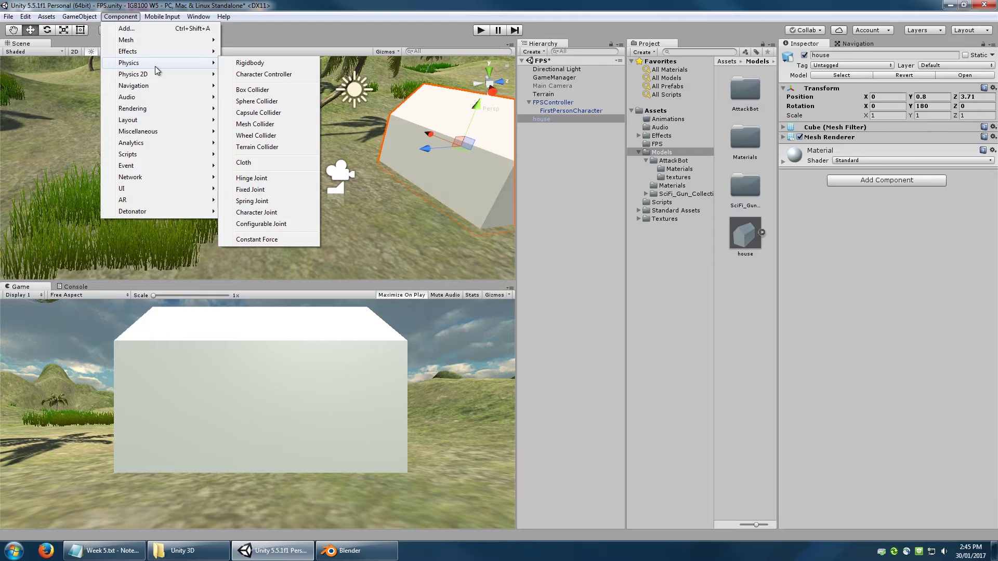
{"action": "left_click", "coordinate": [255, 124]}
{"action": "middle_click_drag", "start_coordinate": [330, 151], "coordinate": [287, 94]}
{"action": "left_click_drag", "start_coordinate": [254, 174], "coordinate": [336, 151], "text": "alt"}
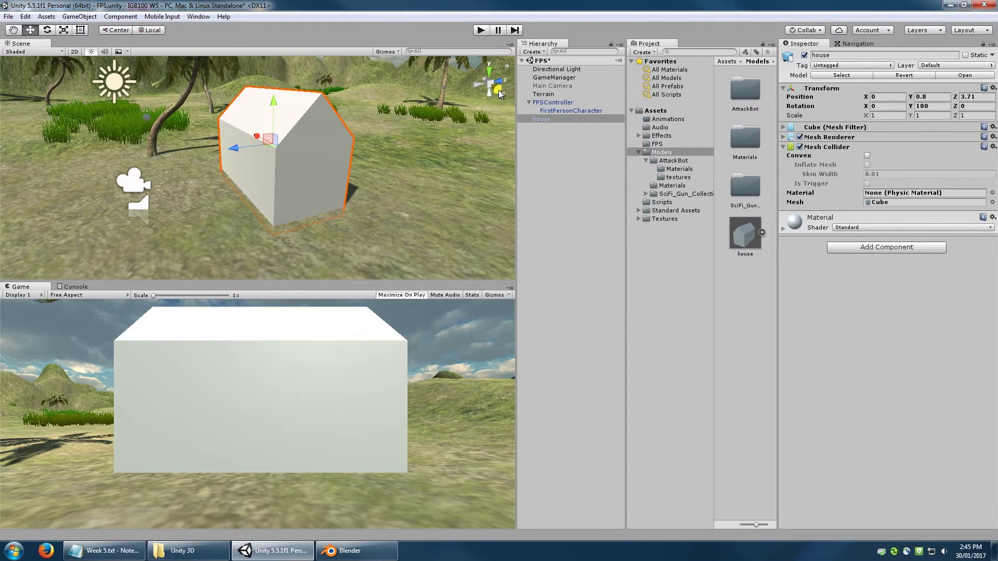
Run the game, walk around and against the house to test its collision and size, and stop play mode
{"action": "left_click", "coordinate": [481, 30]}
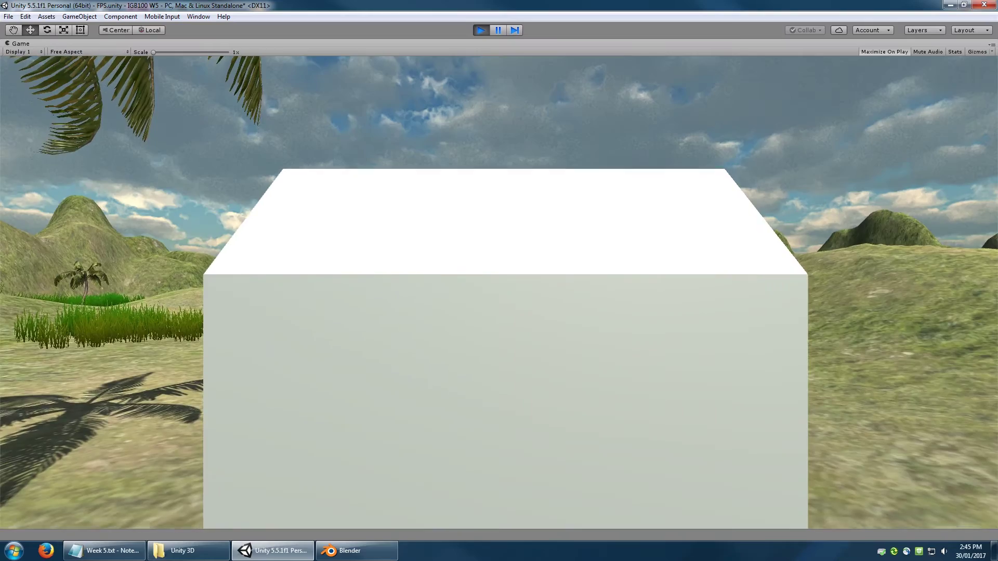
{"action": "key", "text": "w"}
{"action": "key", "text": "a"}
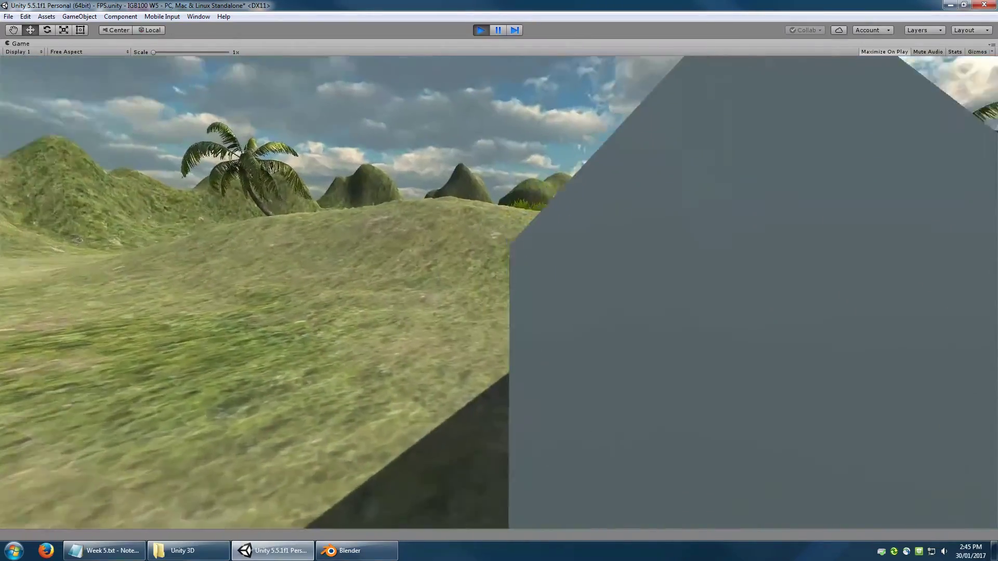
{"action": "key", "text": "w"}
{"action": "key", "text": "s"}
{"action": "key", "text": "a"}
{"action": "key", "text": "w"}
{"action": "key", "text": "w"}
{"action": "key", "text": "a"}
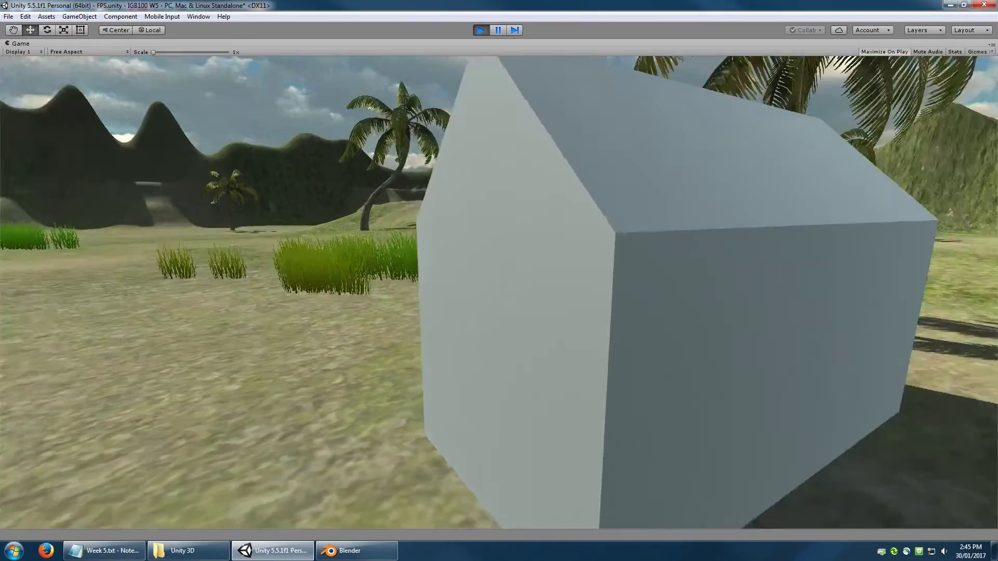
{"action": "key", "text": "w"}
{"action": "key", "text": "s"}
{"action": "key", "text": "a"}
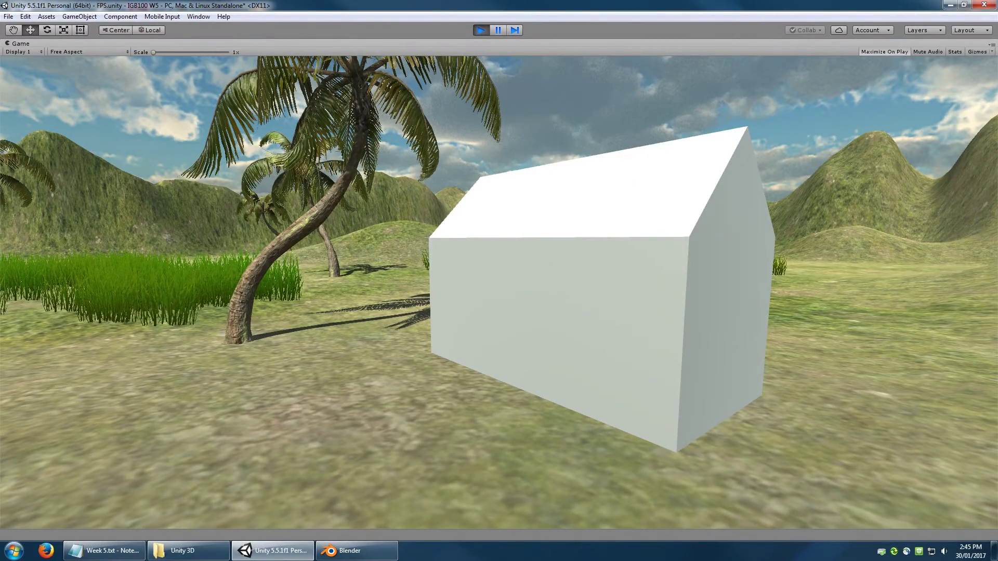
{"action": "key", "text": "a"}
{"action": "key", "text": "w"}
{"action": "key", "text": "a"}
{"action": "key", "text": "d"}
{"action": "key", "text": "s"}
{"action": "key", "text": "a"}
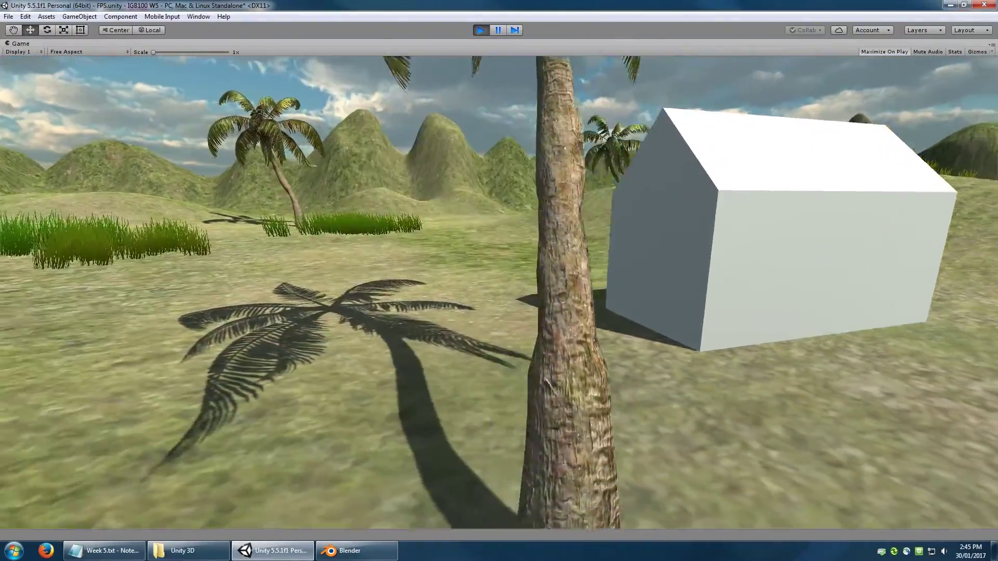
{"action": "key", "text": "w"}
{"action": "key", "text": "d"}
{"action": "key", "text": "s"}
{"action": "key", "text": "a"}
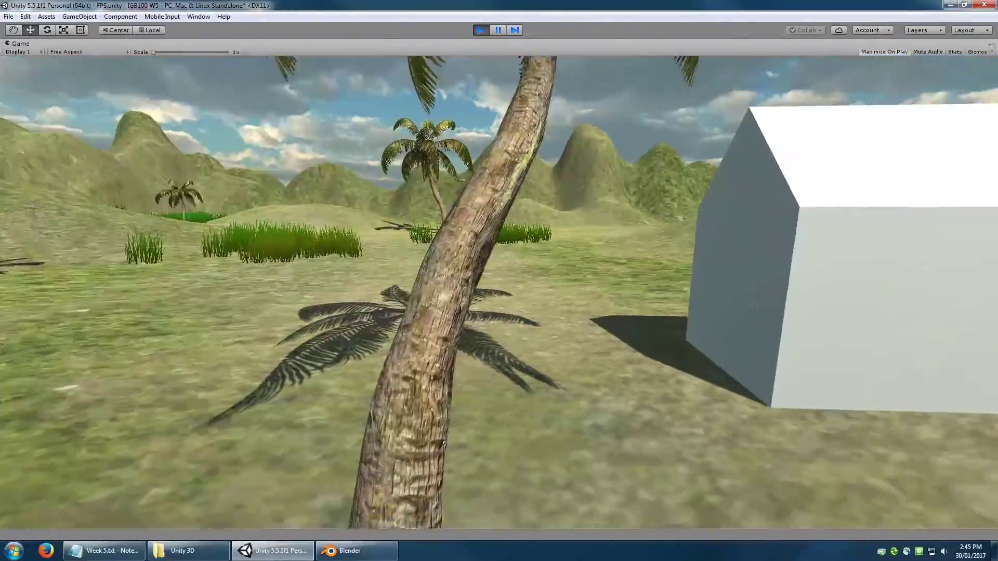
{"action": "key", "text": "a"}
{"action": "key", "text": "w"}
{"action": "key", "text": "s"}
{"action": "key", "text": "s"}
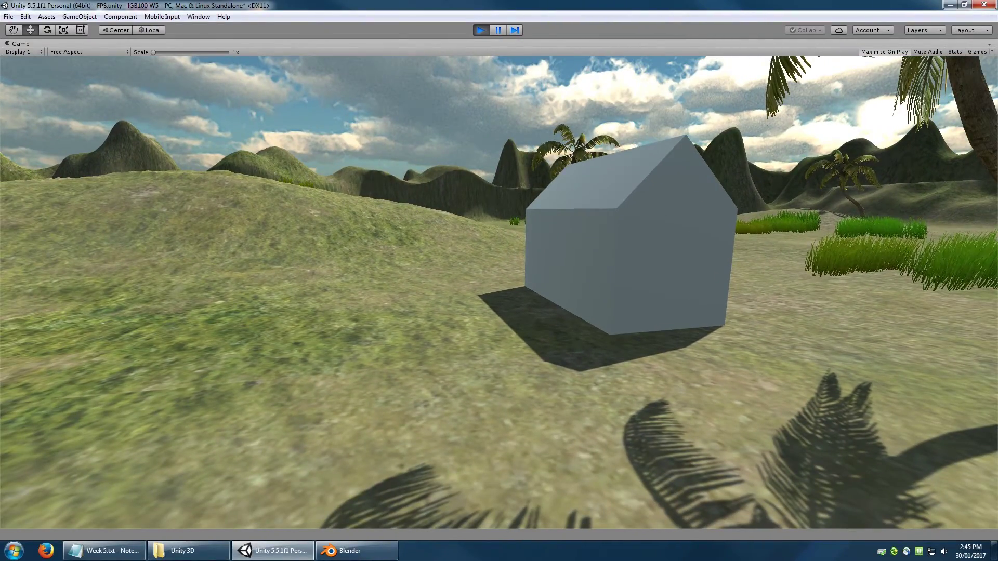
{"action": "key", "text": "w"}
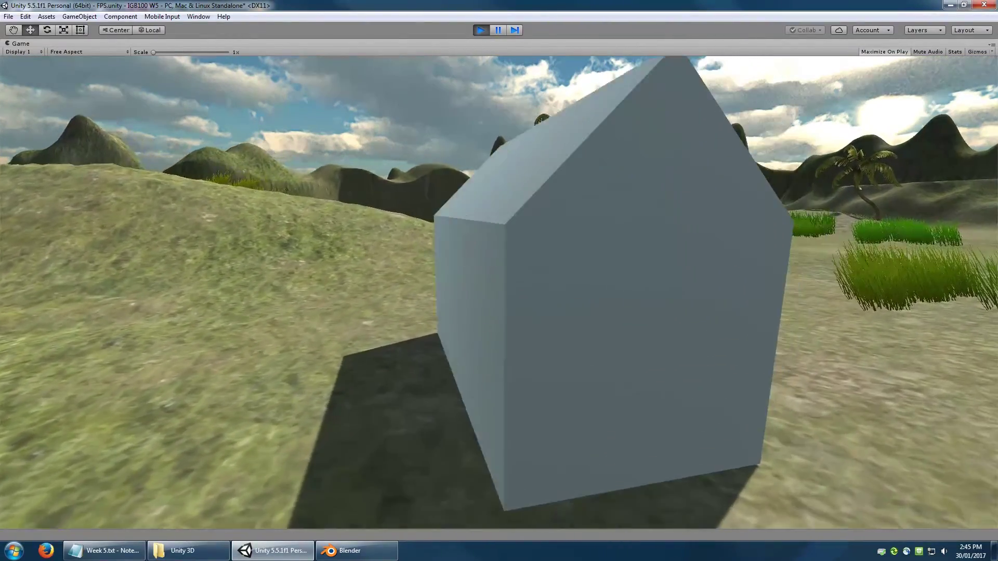
{"action": "key", "text": "s"}
{"action": "key", "text": "d"}
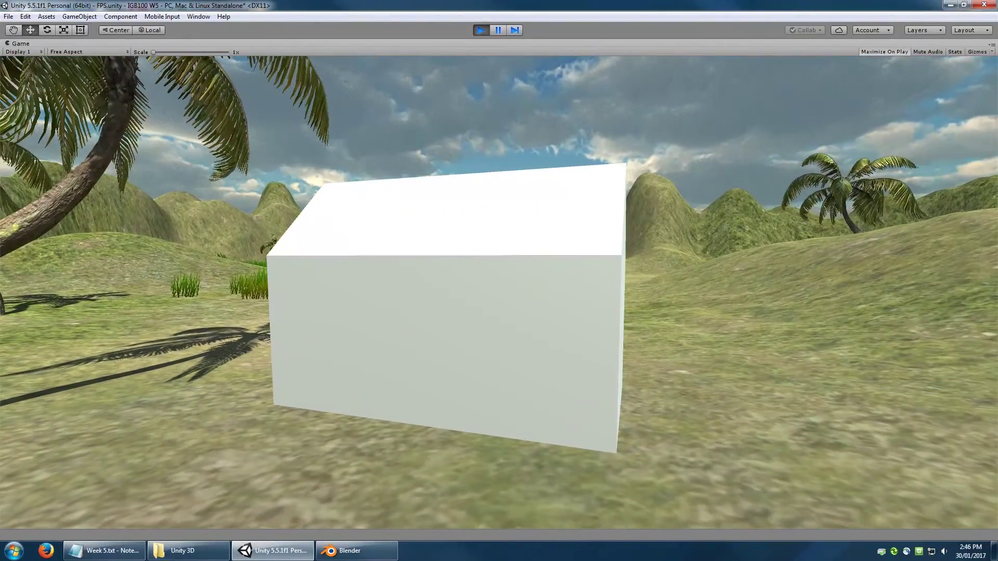
{"action": "key", "text": "Escape"}
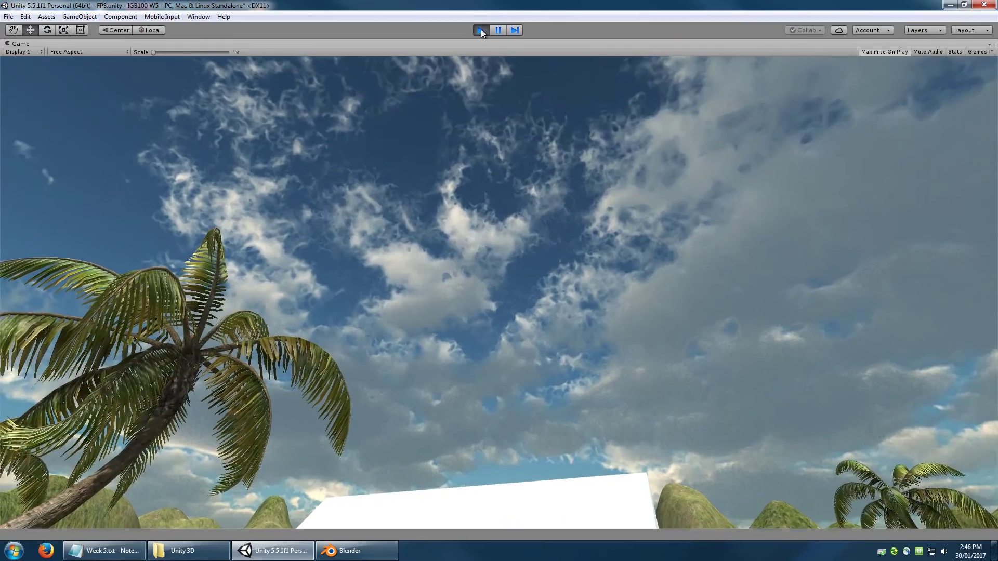
{"action": "left_click", "coordinate": [481, 30]}
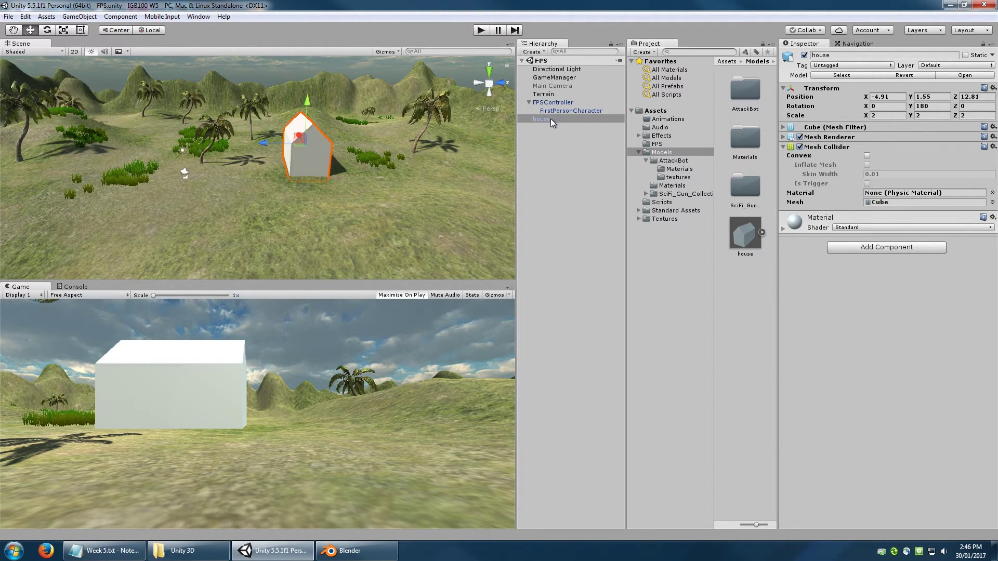
Try an X scale of 12 on the house and set it back to 2
{"action": "left_click", "coordinate": [886, 115]}
{"action": "type", "text": "12"}
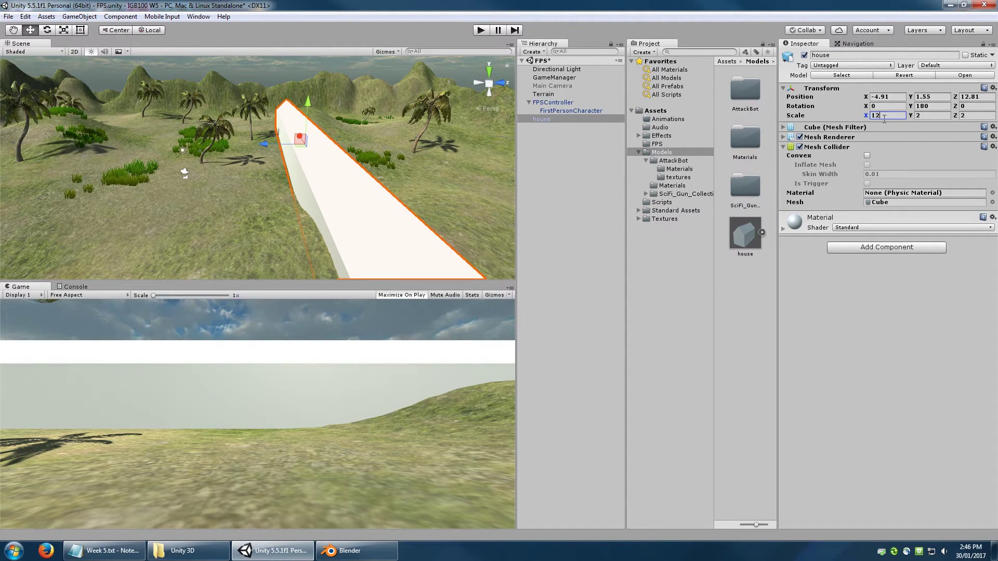
{"action": "key", "text": "Return"}
{"action": "type", "text": "2"}
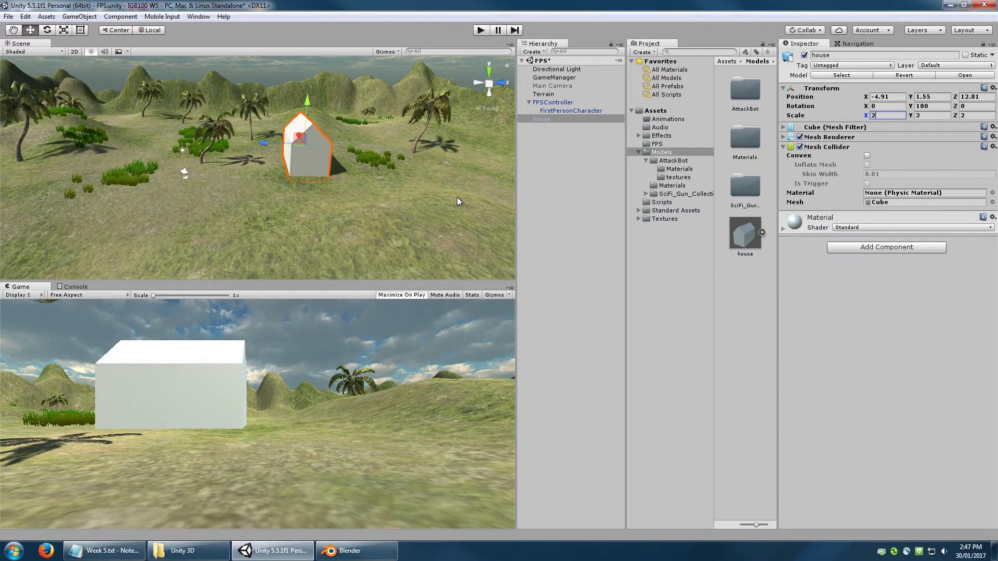
Look through the AttackBot textures folder, check the house model in Blender and return to Unity
{"action": "middle_click_drag", "start_coordinate": [301, 179], "coordinate": [338, 180]}
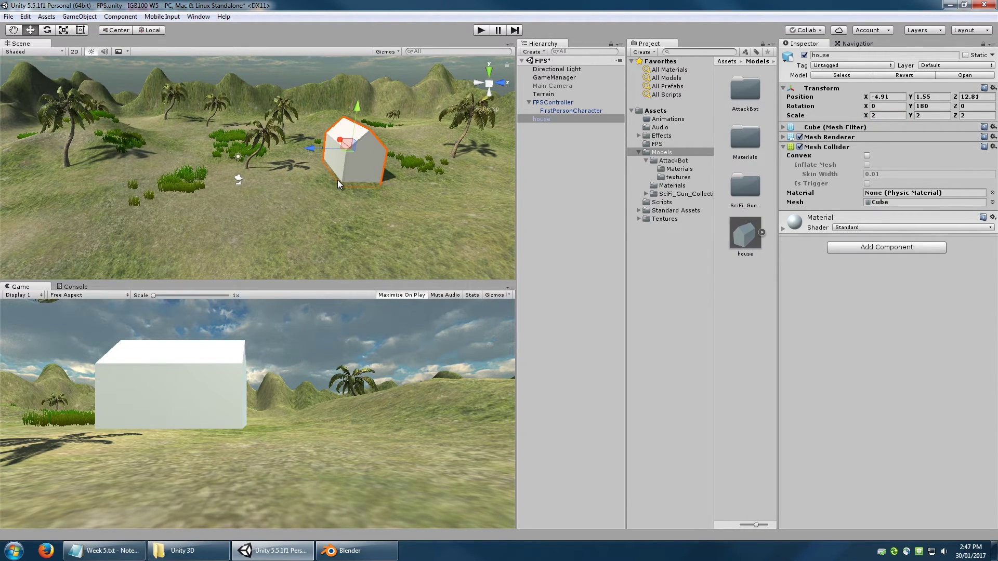
{"action": "left_click", "coordinate": [679, 177]}
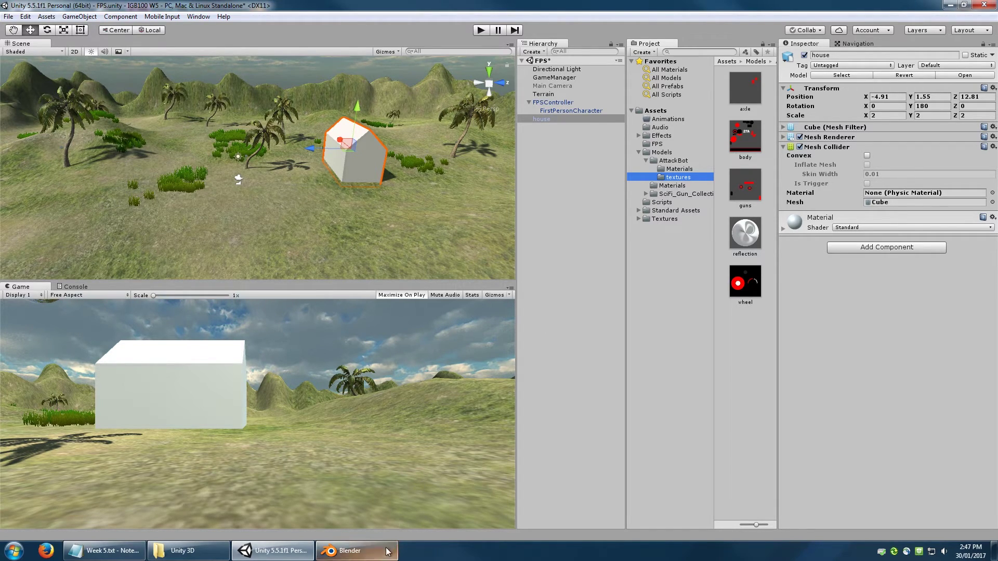
{"action": "left_click", "coordinate": [358, 551]}
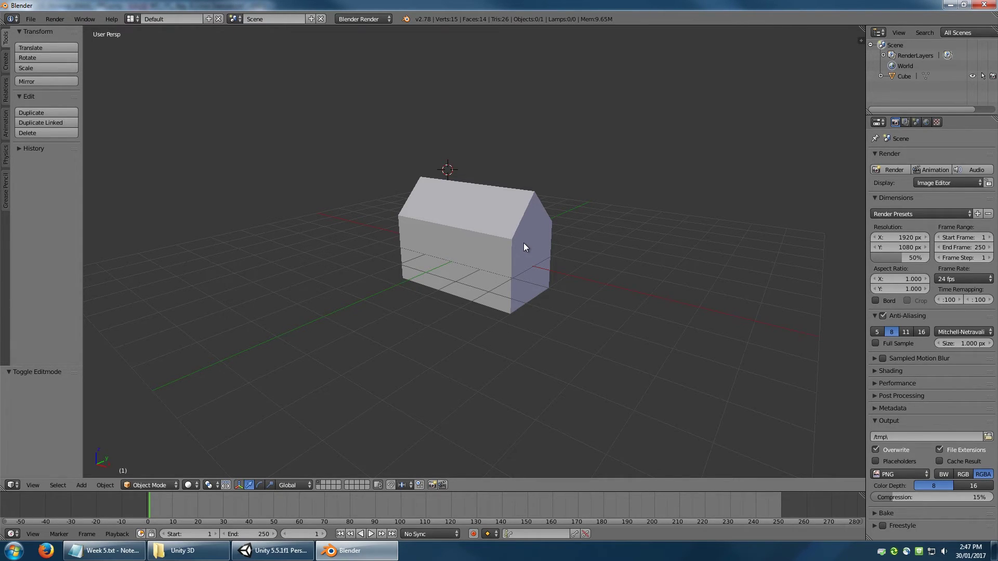
{"action": "key", "text": "alt+Tab"}
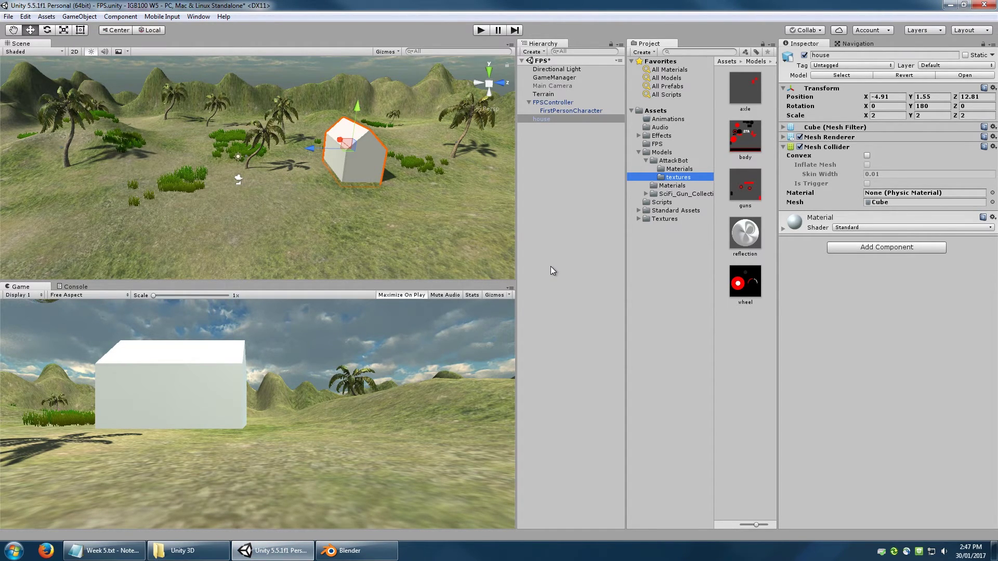
{"action": "scroll", "coordinate": [345, 218], "scroll_direction": "up", "scroll_amount": 5}
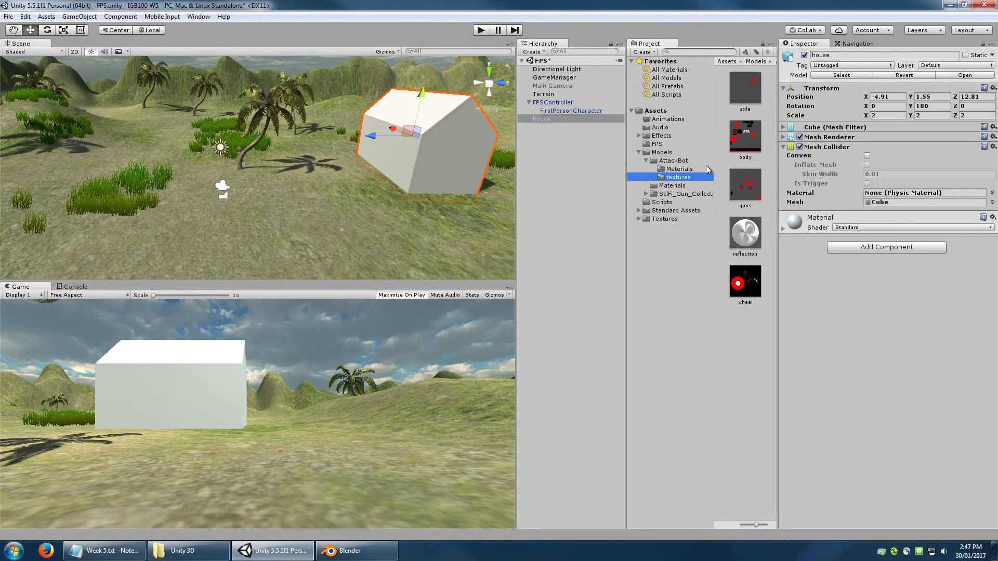
Add the attackBot model from the AttackBot folder to the scene and frame it in view
{"action": "left_click", "coordinate": [675, 160]}
{"action": "left_click_drag", "start_coordinate": [745, 234], "coordinate": [556, 194]}
{"action": "double_click", "coordinate": [546, 128]}
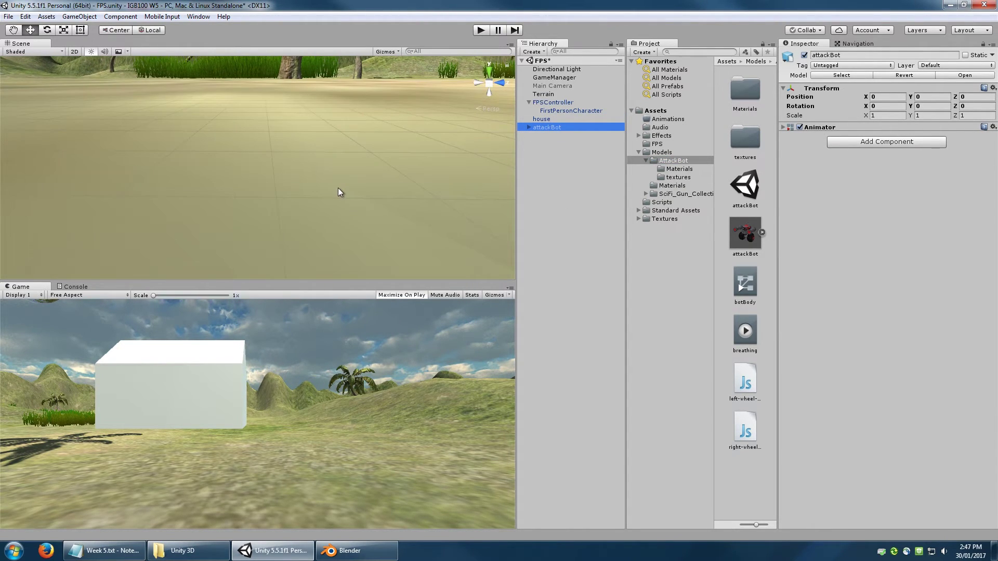
Set the attackBot's scale to 5 on the X, Y and Z axes
{"action": "left_click", "coordinate": [886, 116]}
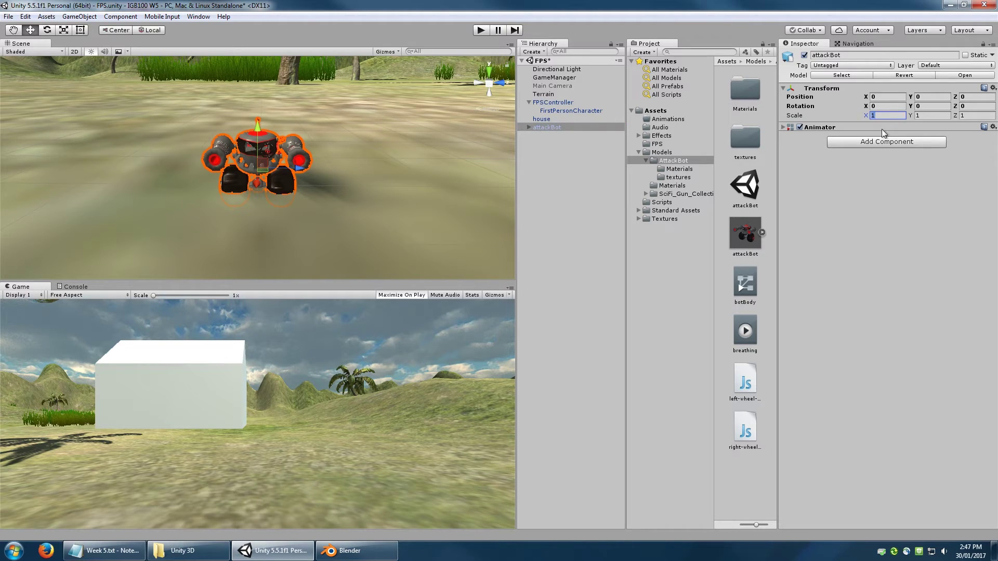
{"action": "type", "text": "3"}
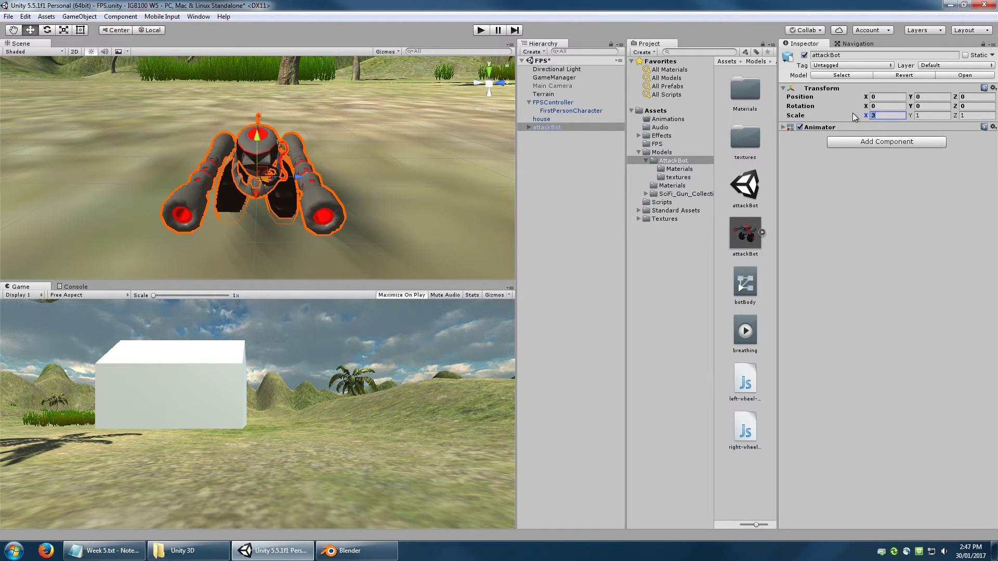
{"action": "key", "text": "BackSpace"}
{"action": "type", "text": "5"}
{"action": "left_click", "coordinate": [936, 115]}
{"action": "type", "text": "5"}
{"action": "left_click", "coordinate": [975, 116]}
{"action": "type", "text": "5"}
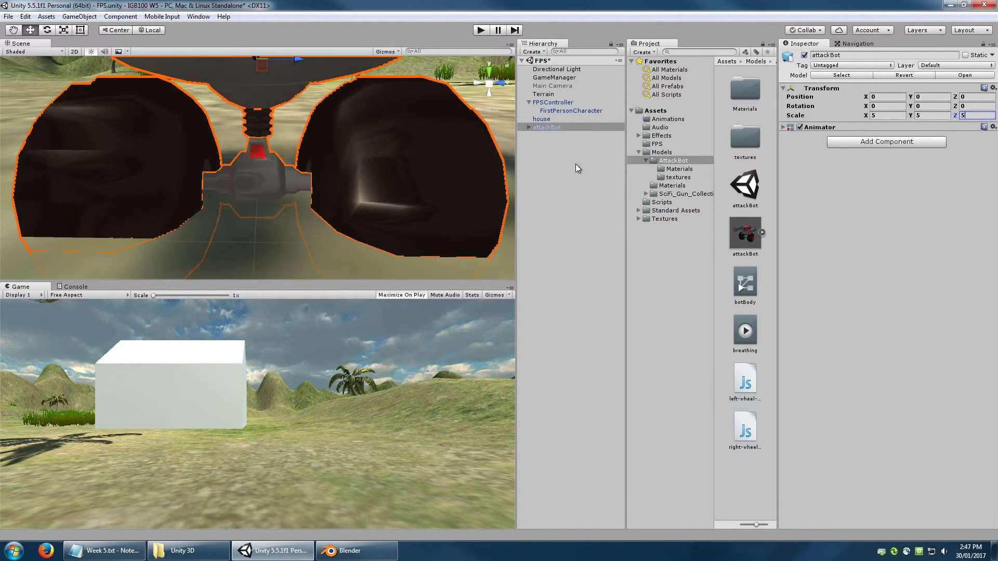
Move the attackBot along Z to 1.052 and raise it to Y 0.067 so its wheels clear the terrain
{"action": "scroll", "coordinate": [360, 165], "scroll_direction": "down", "scroll_amount": 10}
{"action": "left_click_drag", "start_coordinate": [298, 166], "coordinate": [395, 167]}
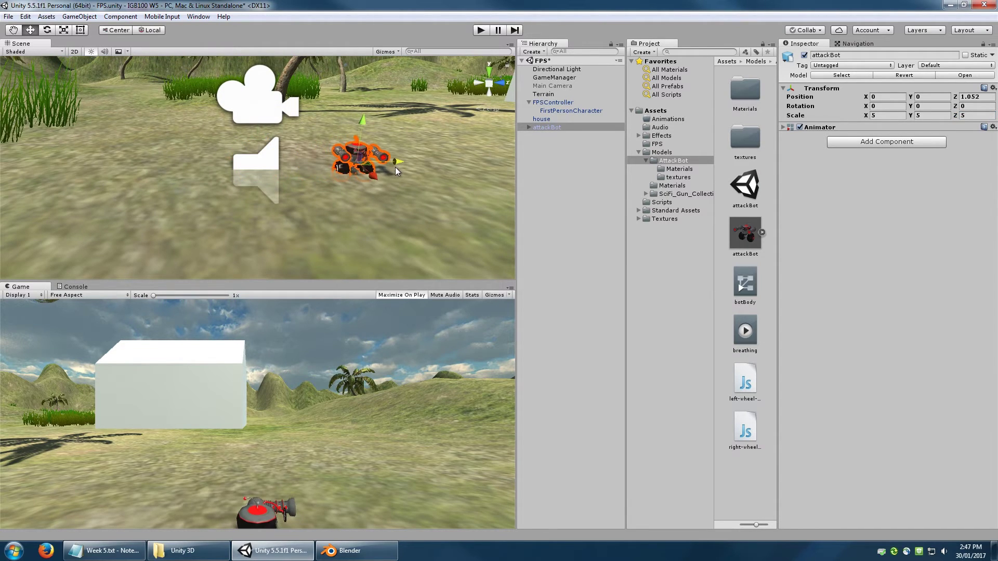
{"action": "scroll", "coordinate": [397, 181], "scroll_direction": "up", "scroll_amount": 4}
{"action": "scroll", "coordinate": [397, 181], "scroll_direction": "up", "scroll_amount": 5}
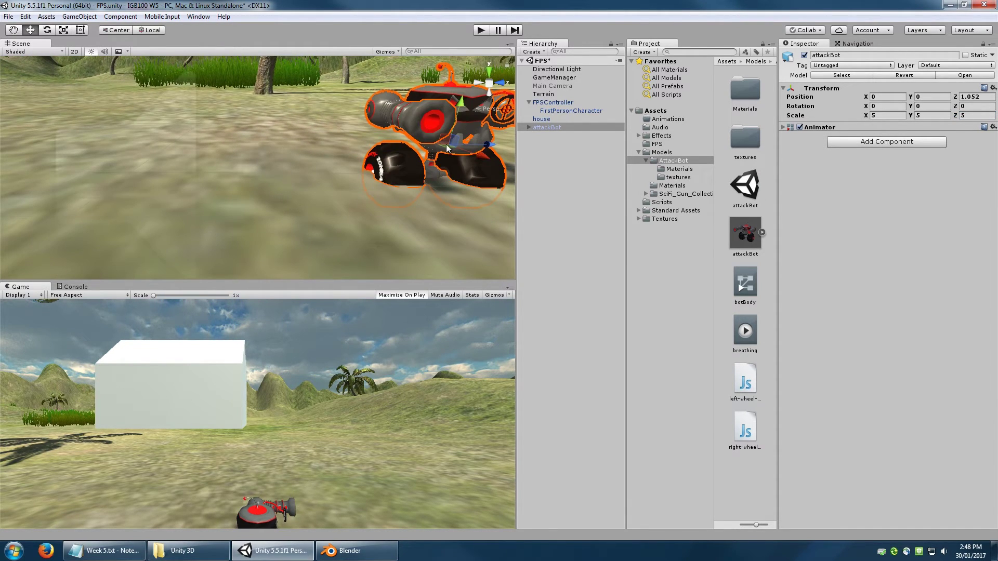
{"action": "left_click_drag", "start_coordinate": [462, 105], "coordinate": [465, 89]}
{"action": "middle_click_drag", "start_coordinate": [448, 142], "coordinate": [354, 169]}
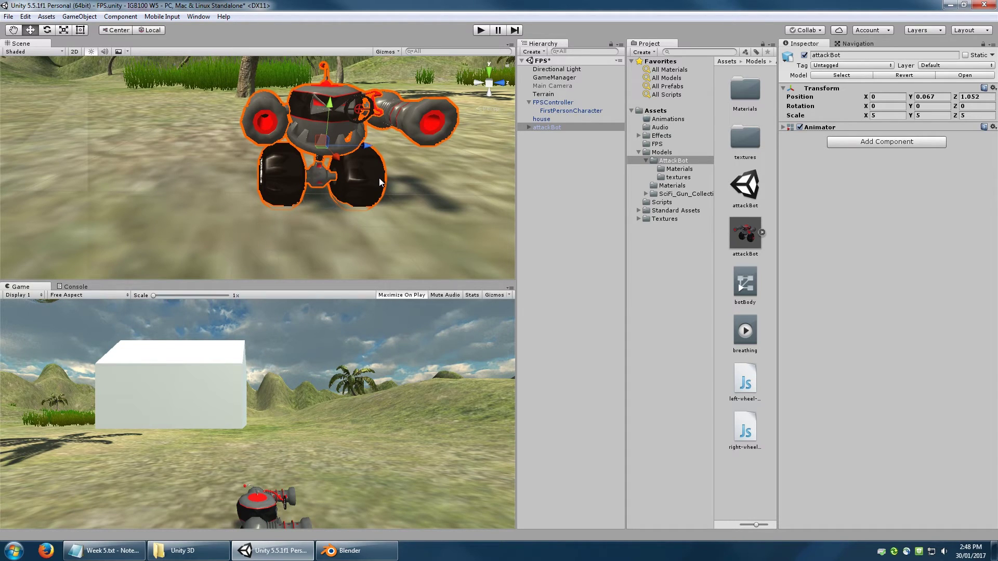
Preview the body texture in the AttackBot textures folder and open that folder in Windows Explorer
{"action": "left_click", "coordinate": [677, 177]}
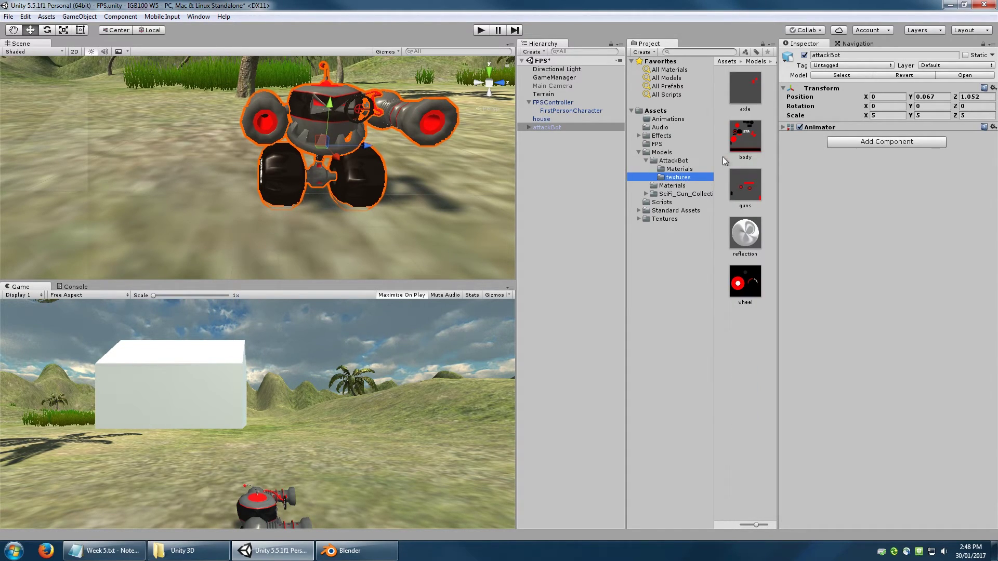
{"action": "left_click", "coordinate": [752, 138]}
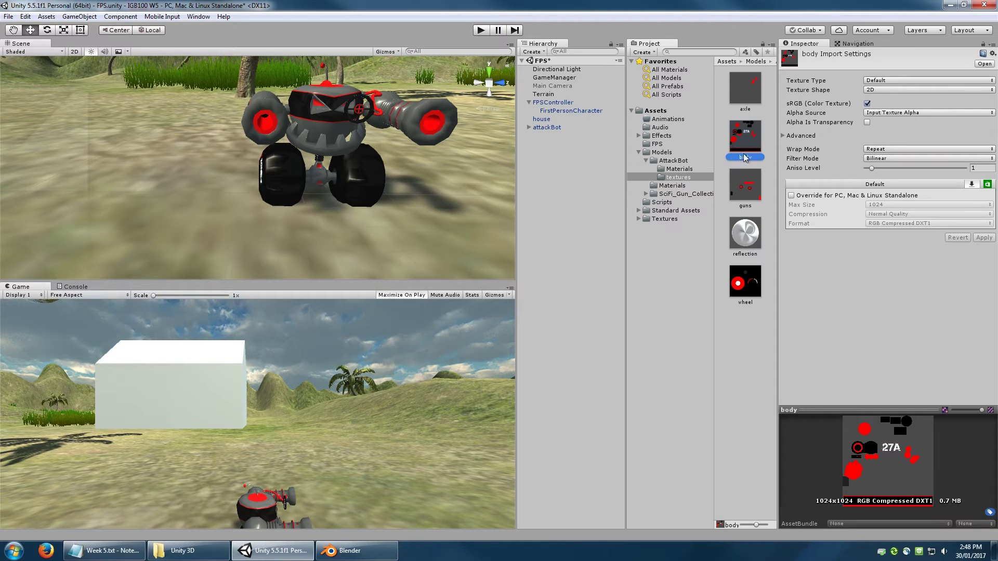
{"action": "right_click", "coordinate": [679, 177]}
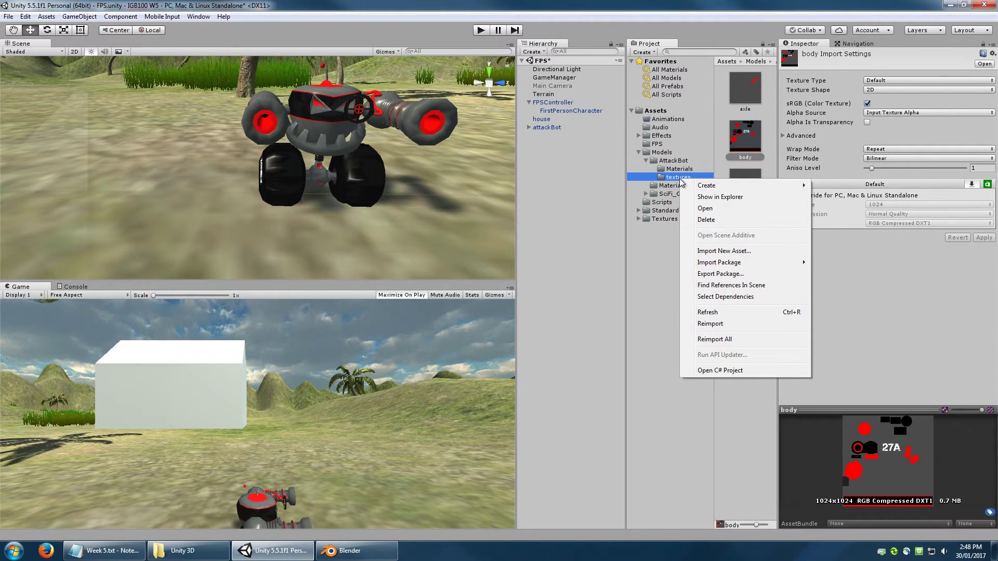
{"action": "left_click", "coordinate": [710, 197]}
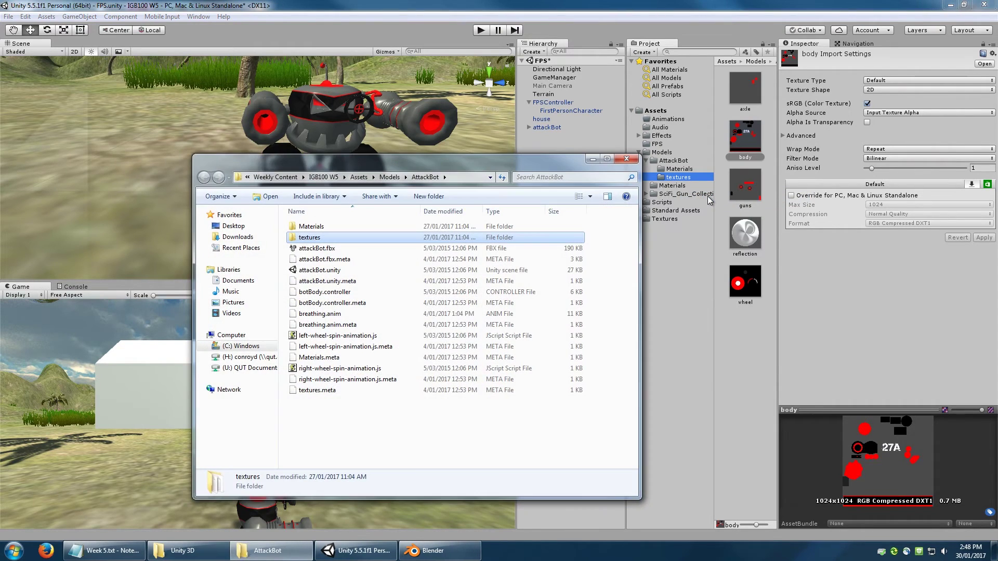
{"action": "double_click", "coordinate": [386, 240]}
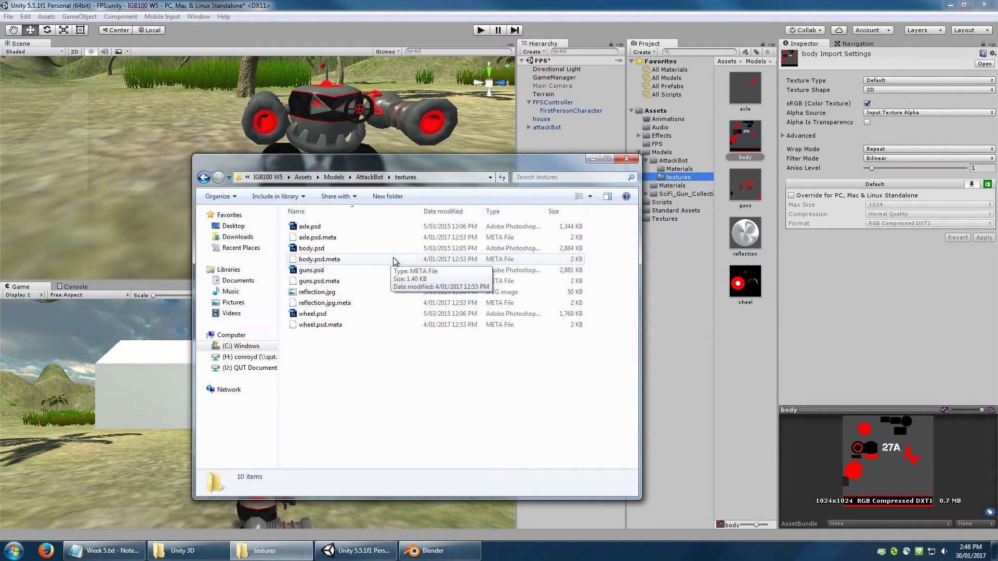
Open body.psd from the textures folder in Photoshop
{"action": "double_click", "coordinate": [378, 250]}
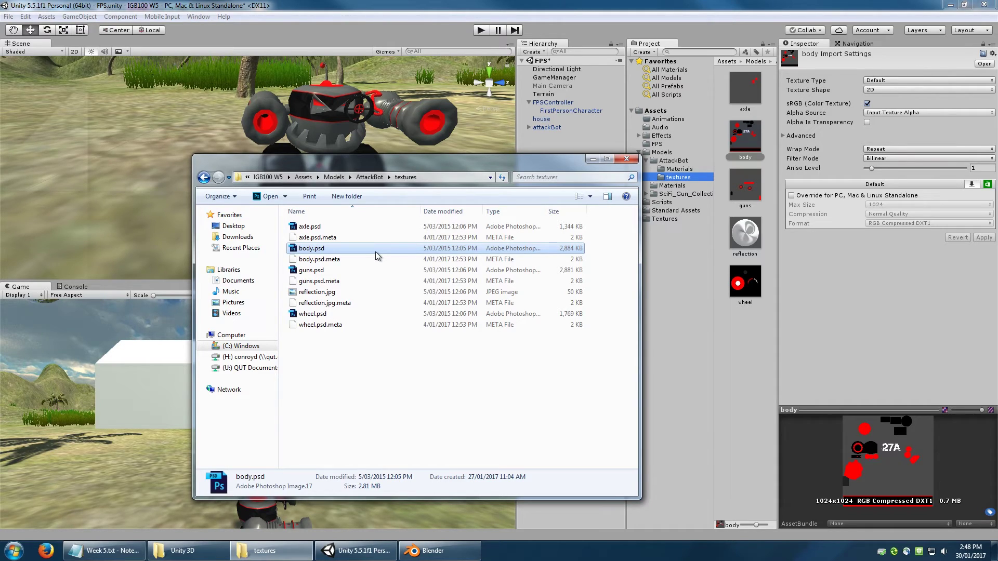
{"action": "left_click", "coordinate": [355, 291]}
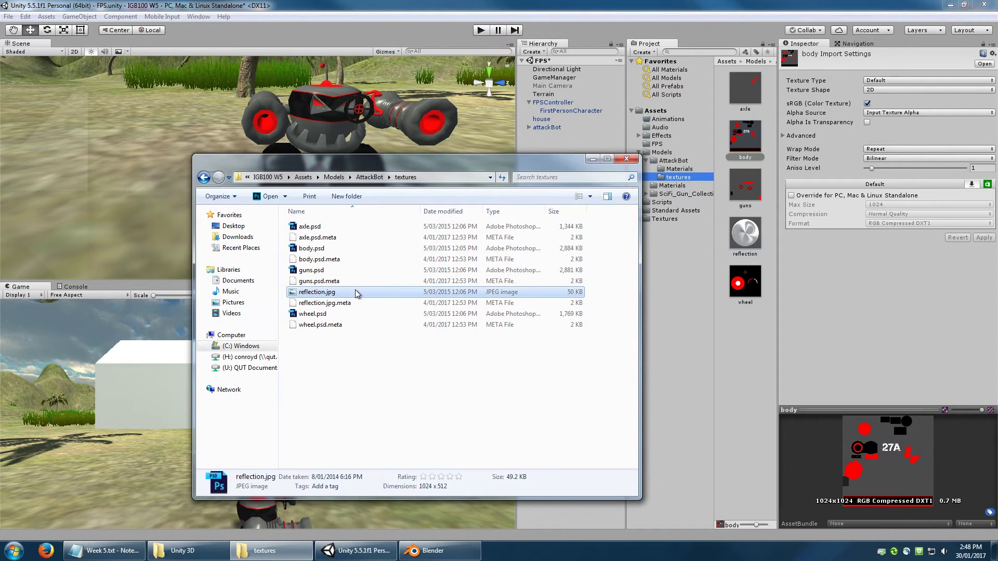
{"action": "left_click", "coordinate": [344, 249]}
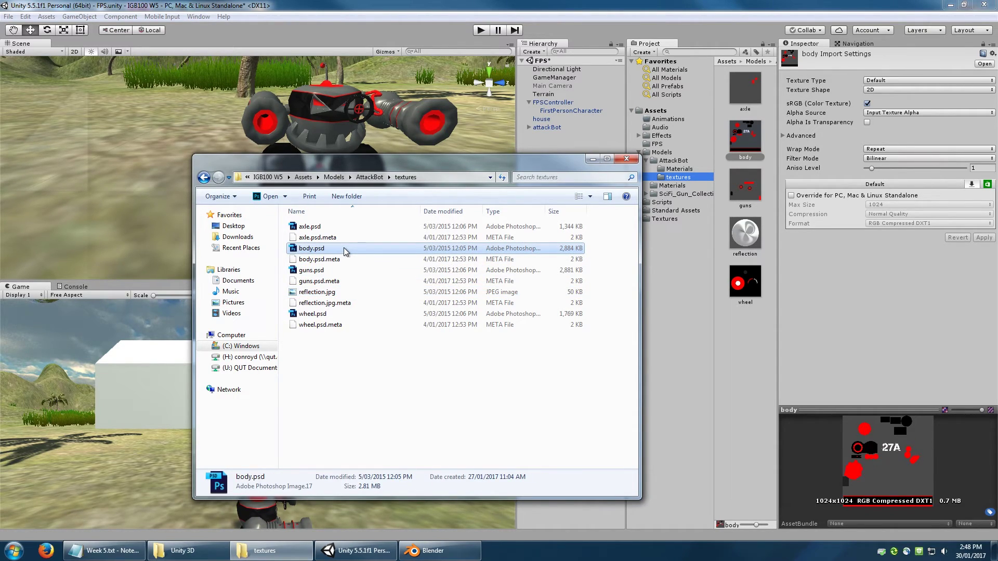
{"action": "double_click", "coordinate": [344, 248]}
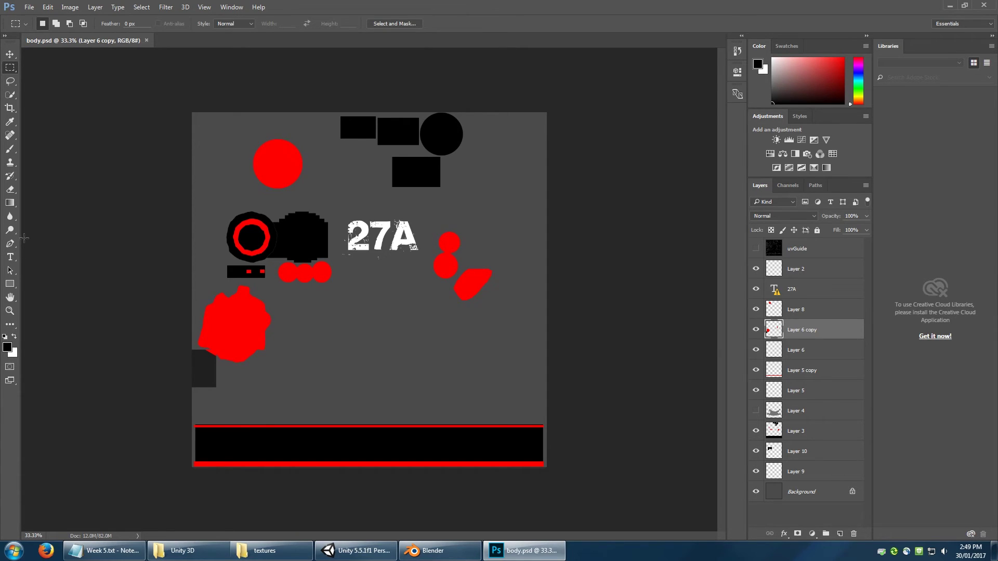
{"action": "left_click", "coordinate": [70, 6]}
{"action": "mouse_move", "coordinate": [88, 33]}
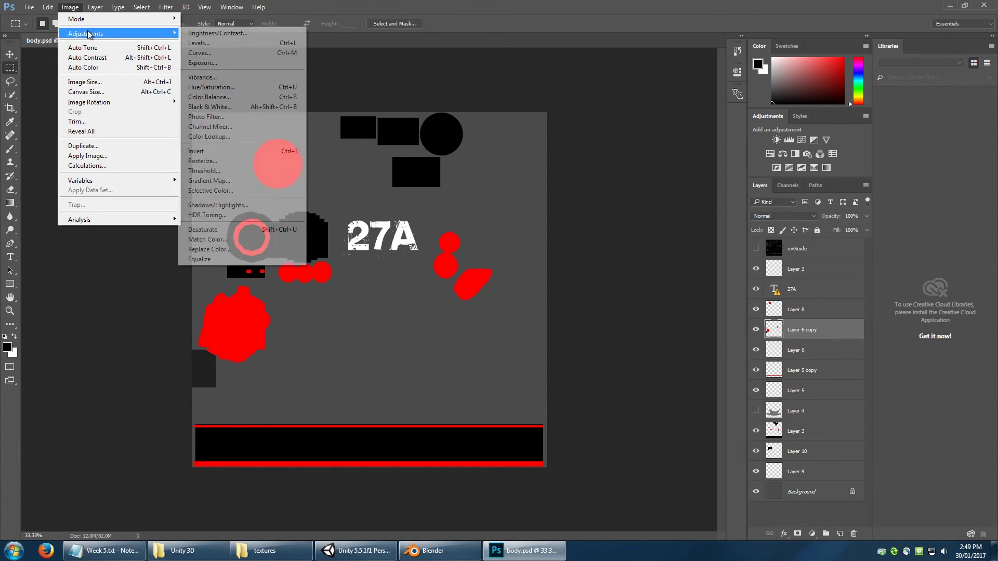
{"action": "left_click", "coordinate": [214, 87]}
{"action": "left_click_drag", "start_coordinate": [476, 195], "coordinate": [509, 199]}
{"action": "left_click_drag", "start_coordinate": [499, 126], "coordinate": [633, 120]}
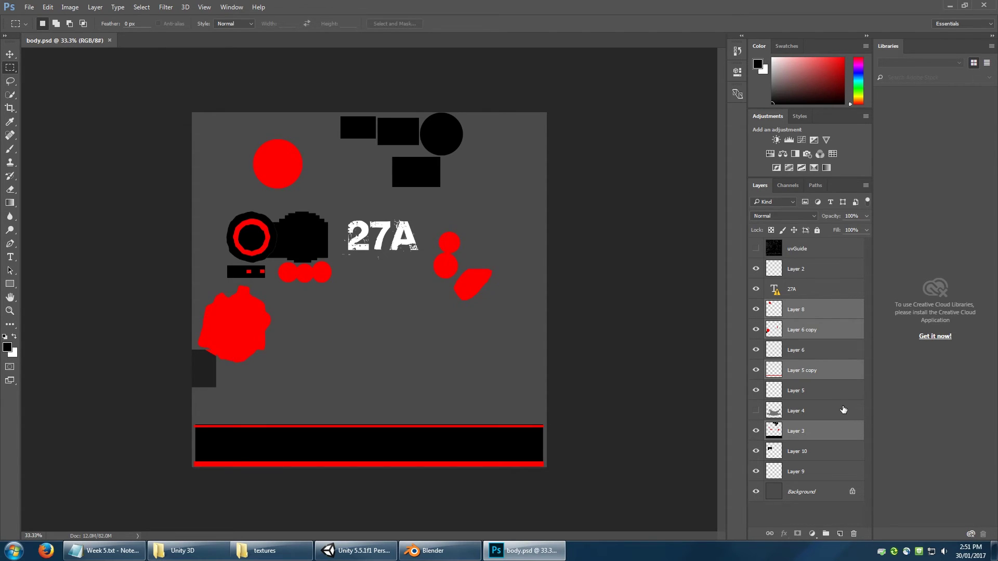
Merge Layer 8, Layer 6 copy, Layer 5 copy and Layer 3, and shift the merged layer's hue by +100
{"action": "right_click", "coordinate": [832, 329]}
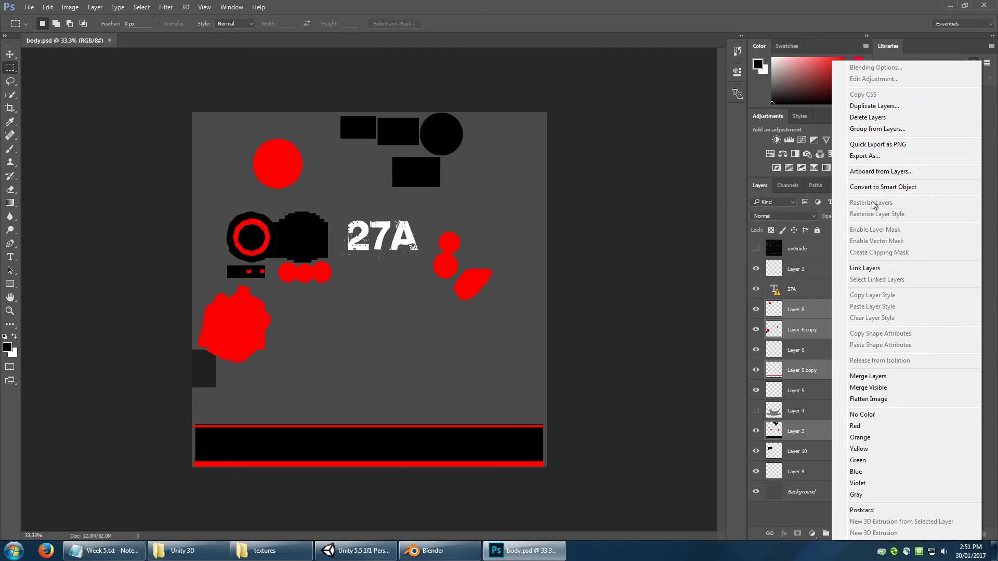
{"action": "left_click", "coordinate": [882, 378]}
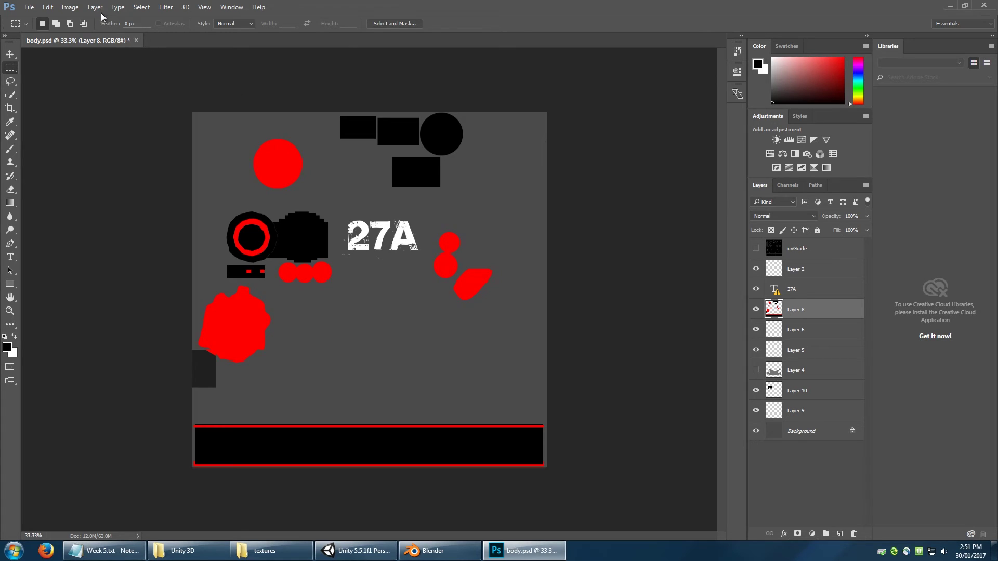
{"action": "left_click", "coordinate": [70, 7]}
{"action": "mouse_move", "coordinate": [95, 34]}
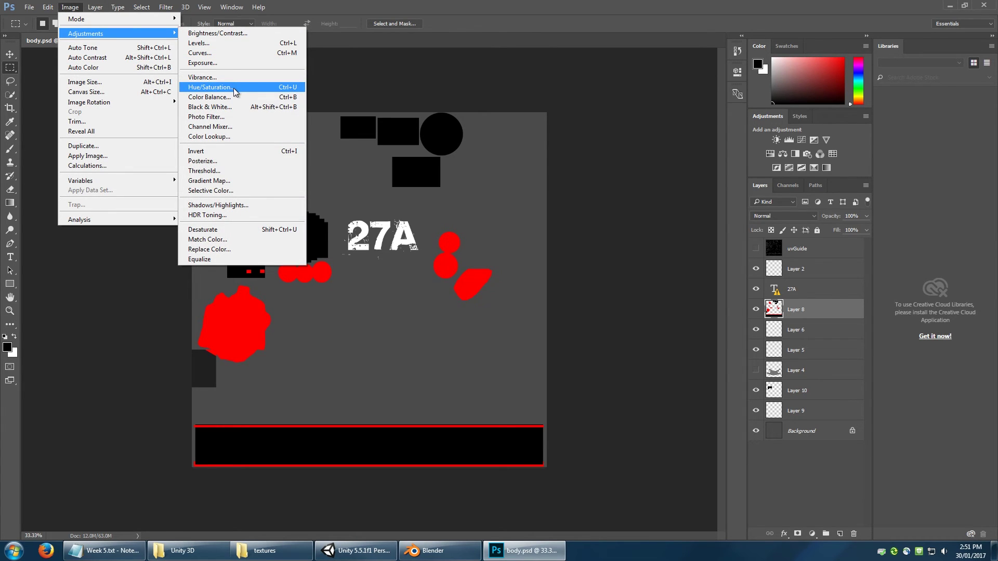
{"action": "left_click", "coordinate": [232, 87]}
{"action": "left_click_drag", "start_coordinate": [609, 192], "coordinate": [645, 199]}
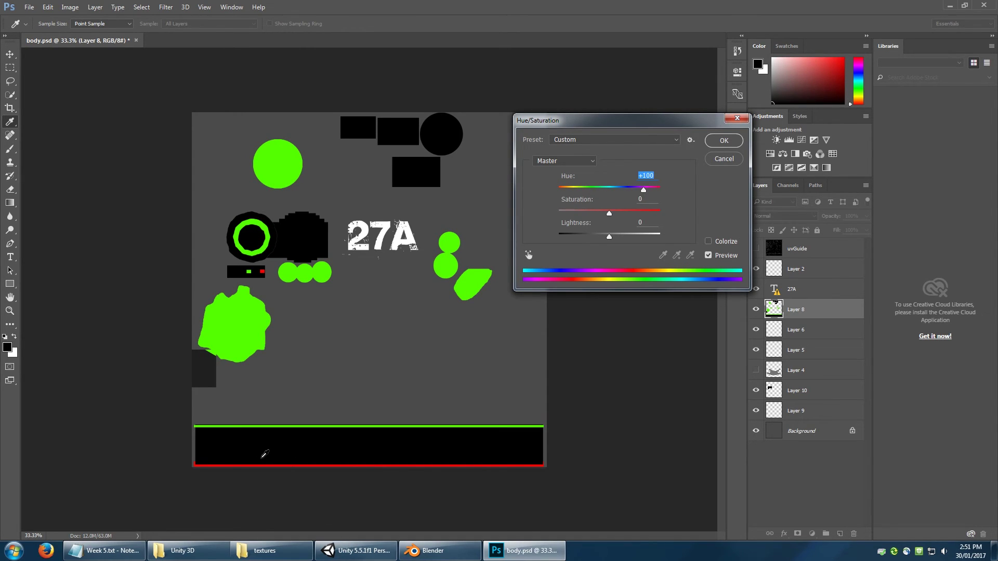
{"action": "left_click", "coordinate": [723, 141]}
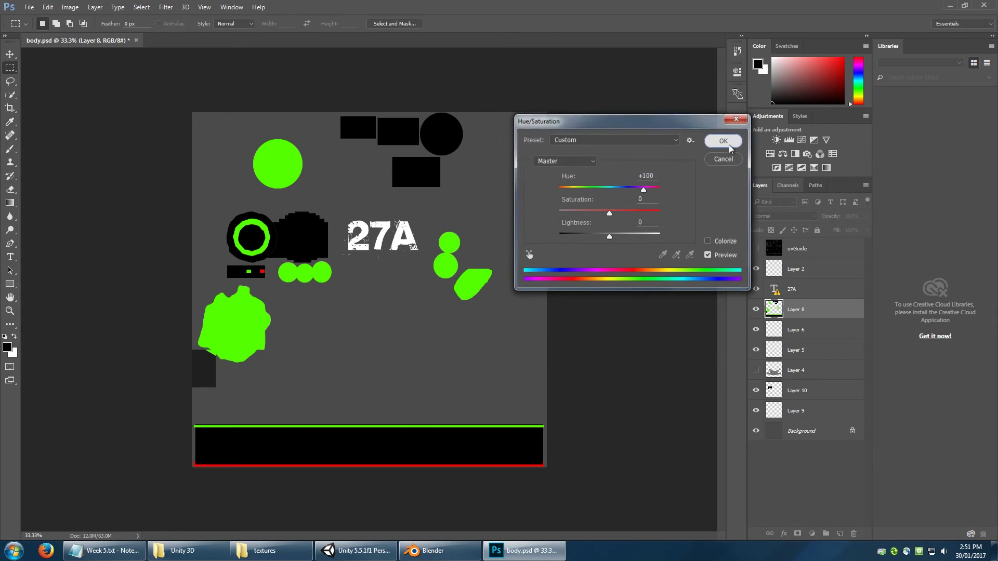
Save body.psd, switch back to Unity and inspect the recoloured attackBot in the scene
{"action": "key", "text": "ctrl+s"}
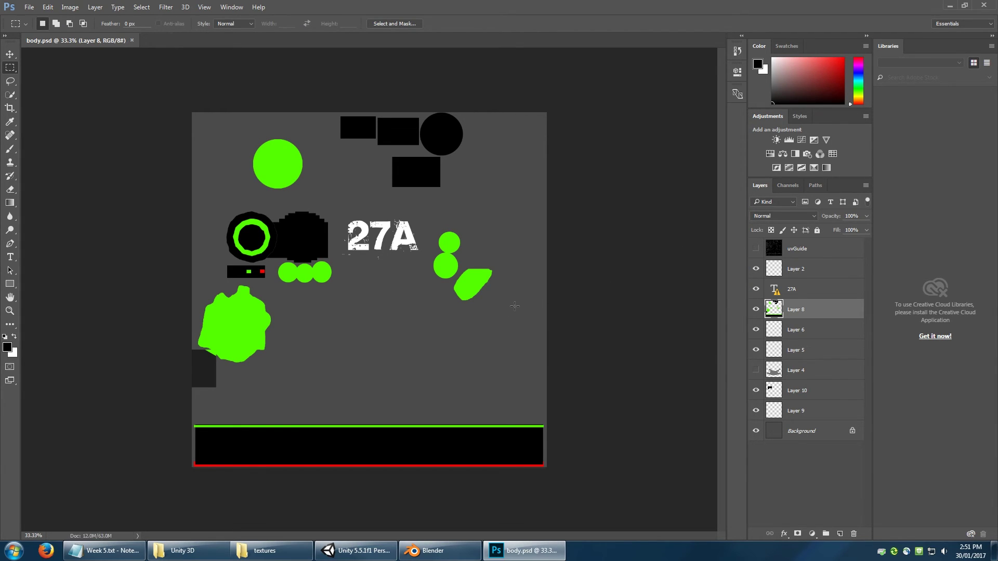
{"action": "key", "text": "alt+Tab"}
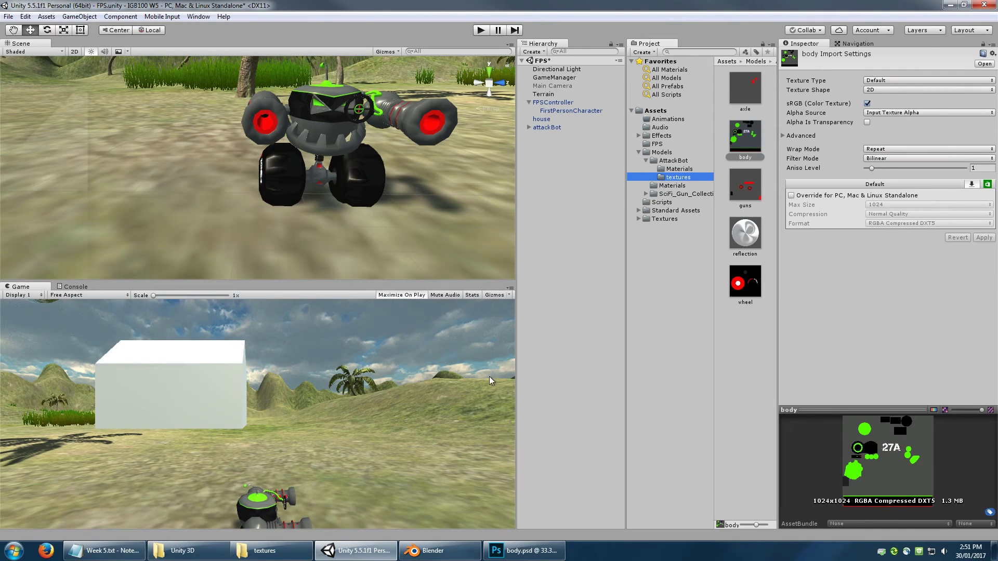
{"action": "middle_click_drag", "start_coordinate": [376, 211], "coordinate": [334, 257]}
{"action": "scroll", "coordinate": [285, 229], "scroll_direction": "up", "scroll_amount": 2}
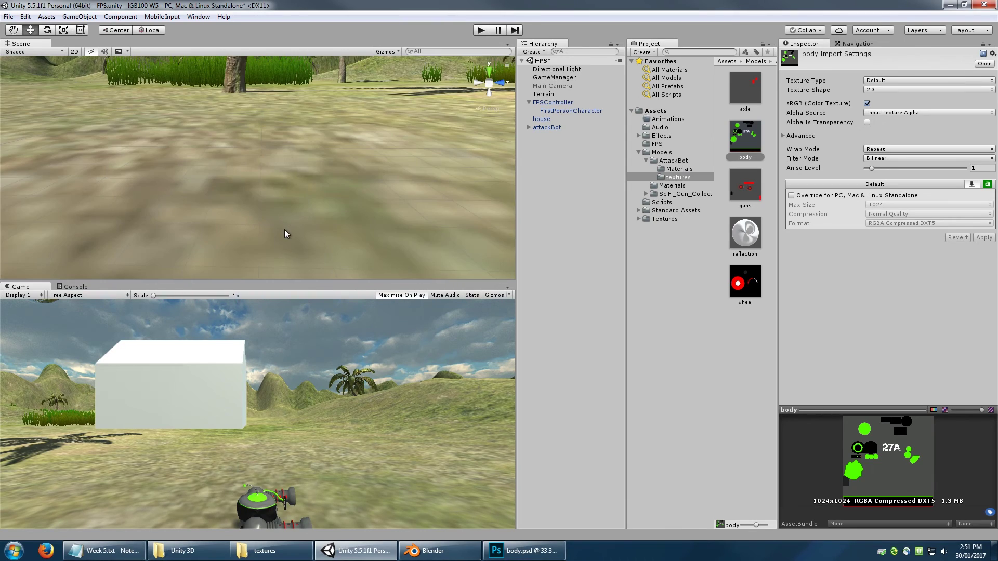
{"action": "scroll", "coordinate": [286, 229], "scroll_direction": "down", "scroll_amount": 1}
{"action": "left_click_drag", "start_coordinate": [286, 229], "coordinate": [348, 211], "text": "alt"}
{"action": "scroll", "coordinate": [348, 210], "scroll_direction": "down", "scroll_amount": 4}
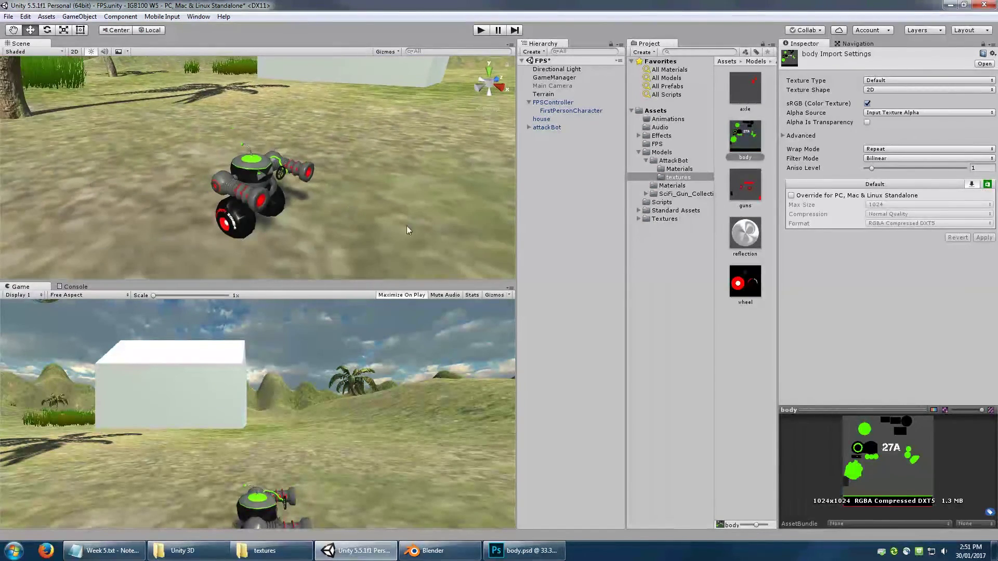
Preview the guns, wheel and axle textures and examine the attackBot up close in the scene
{"action": "left_click", "coordinate": [746, 193]}
{"action": "left_click", "coordinate": [747, 285]}
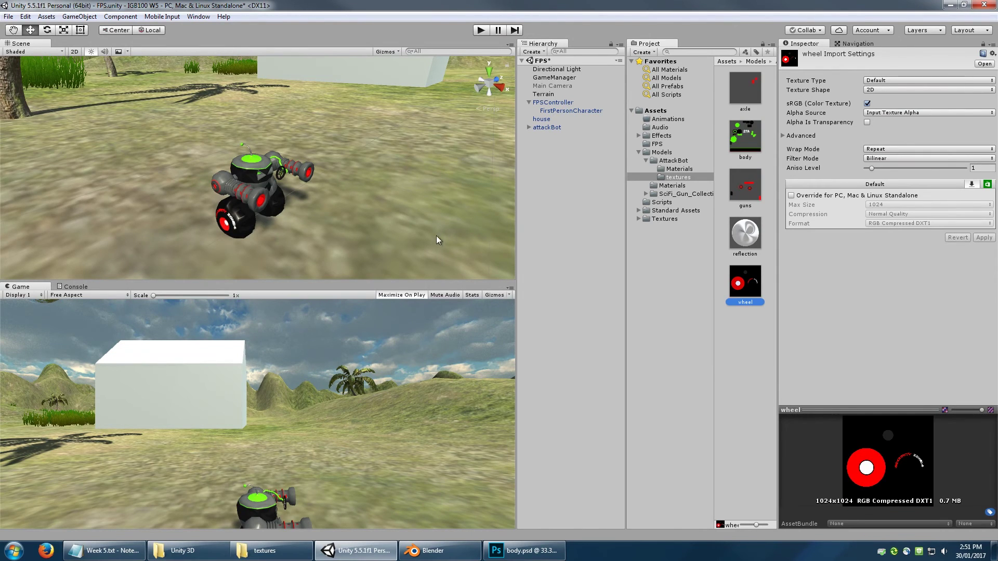
{"action": "left_click", "coordinate": [730, 109]}
{"action": "scroll", "coordinate": [335, 220], "scroll_direction": "up", "scroll_amount": 5}
{"action": "left_click_drag", "start_coordinate": [350, 227], "coordinate": [232, 163], "text": "alt"}
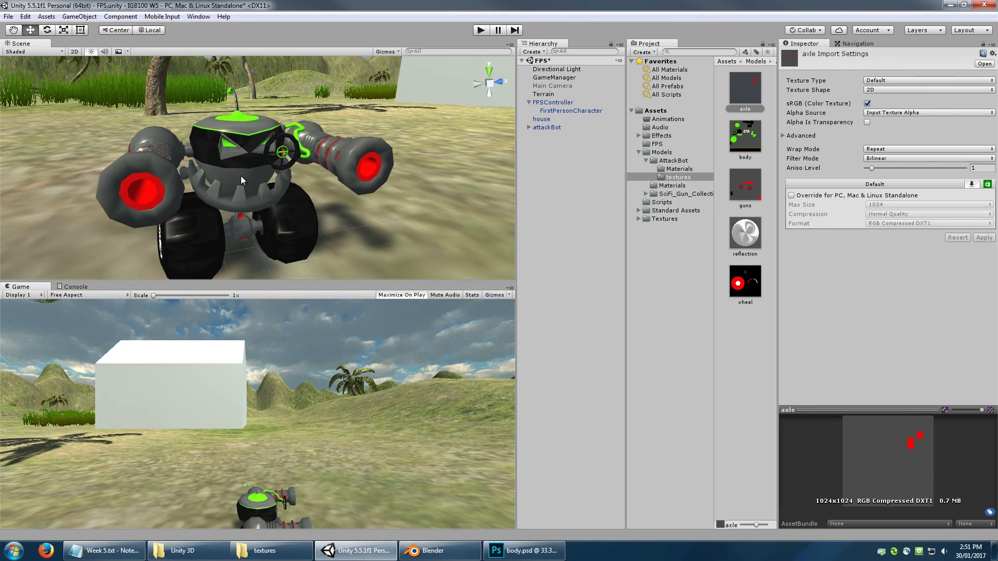